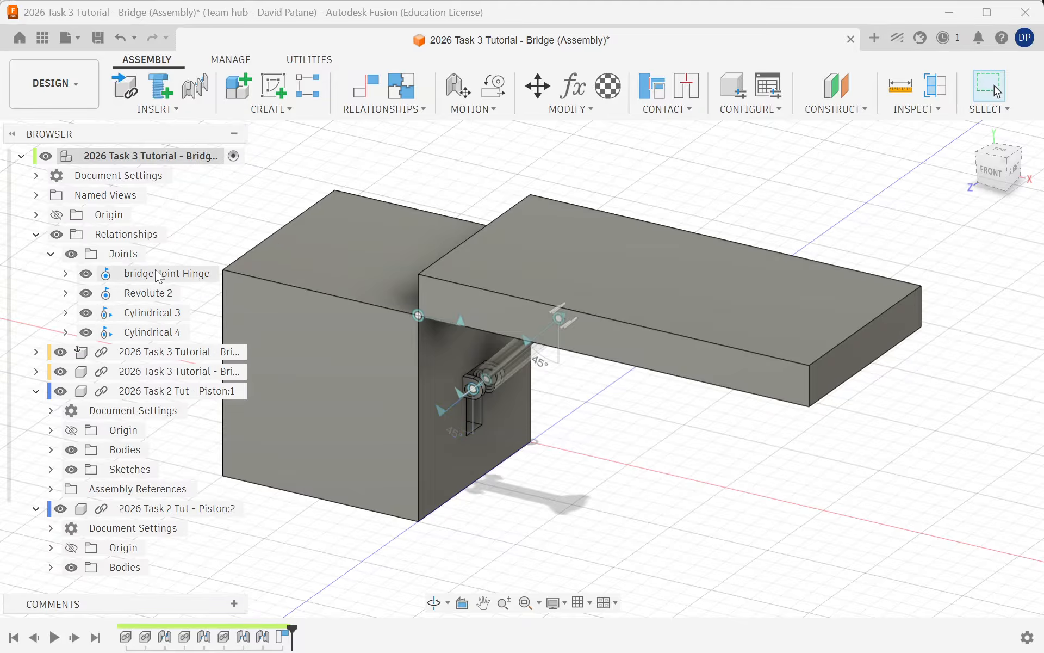
Animate the joint relationships of the bridge Joint Hinge and examine how the piston moves as the bridge deck swings.
right_click(158, 275)
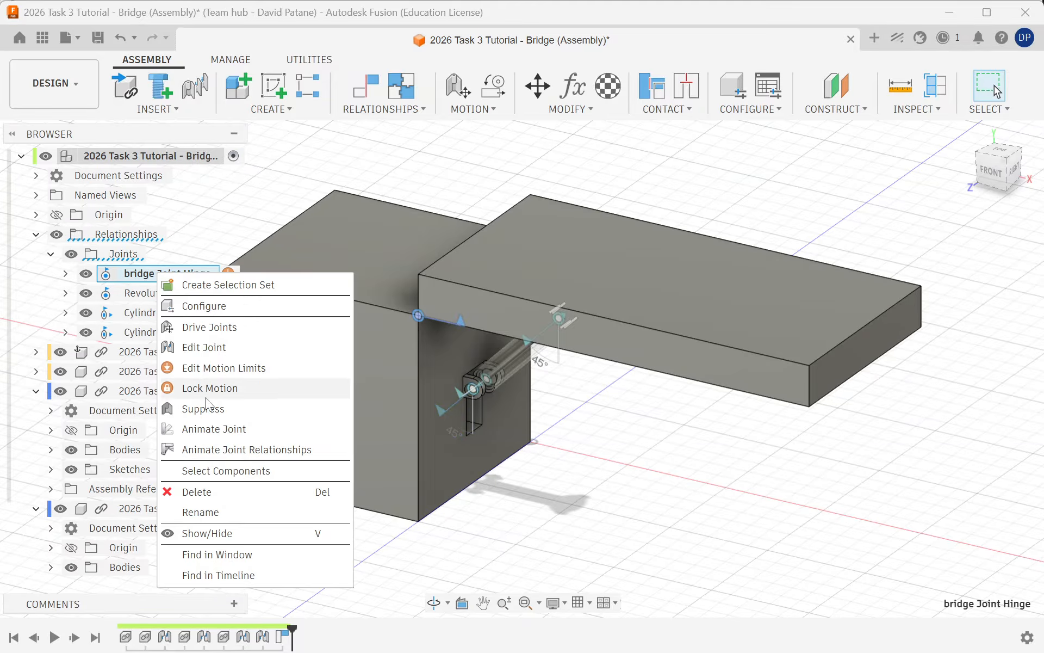
left_click(234, 449)
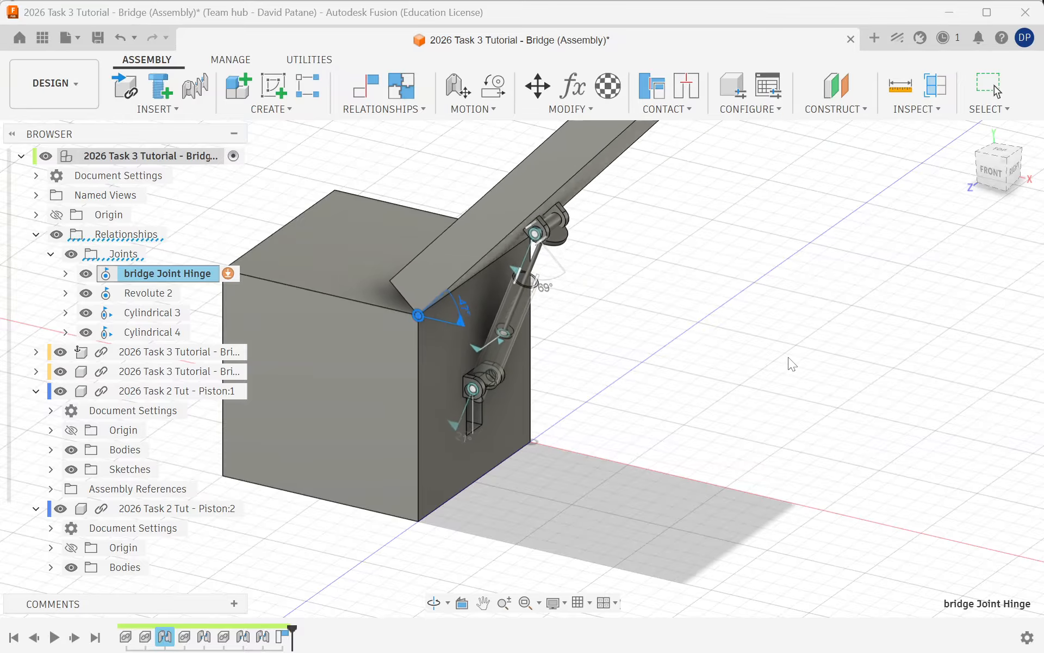
scroll(477, 403, "down", 4)
scroll(479, 326, "up", 5)
scroll(473, 337, "up", 3)
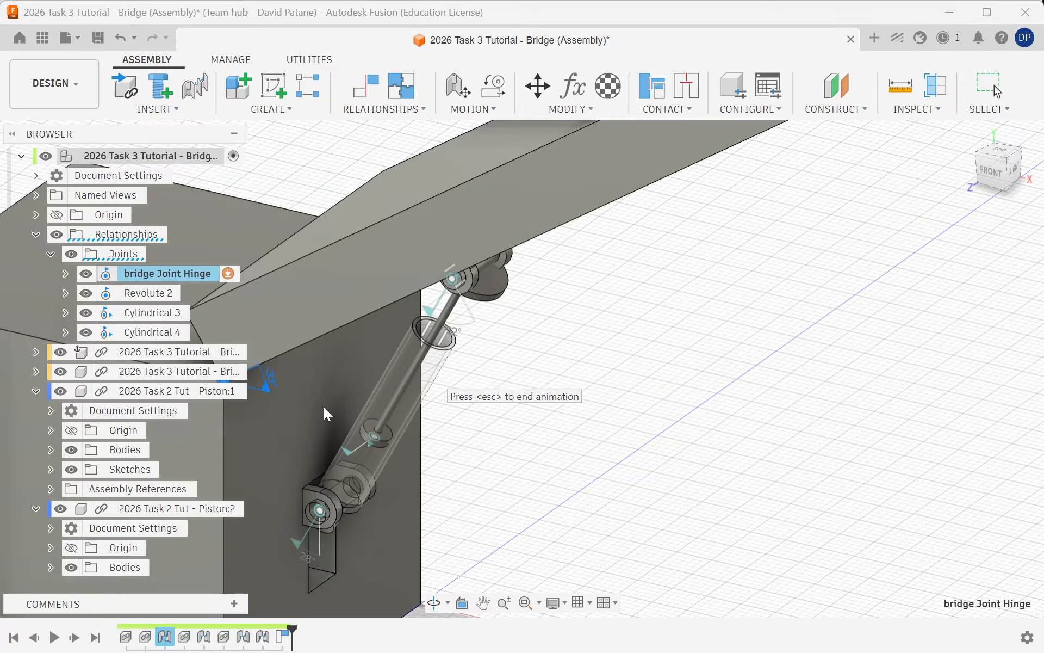
key("Escape")
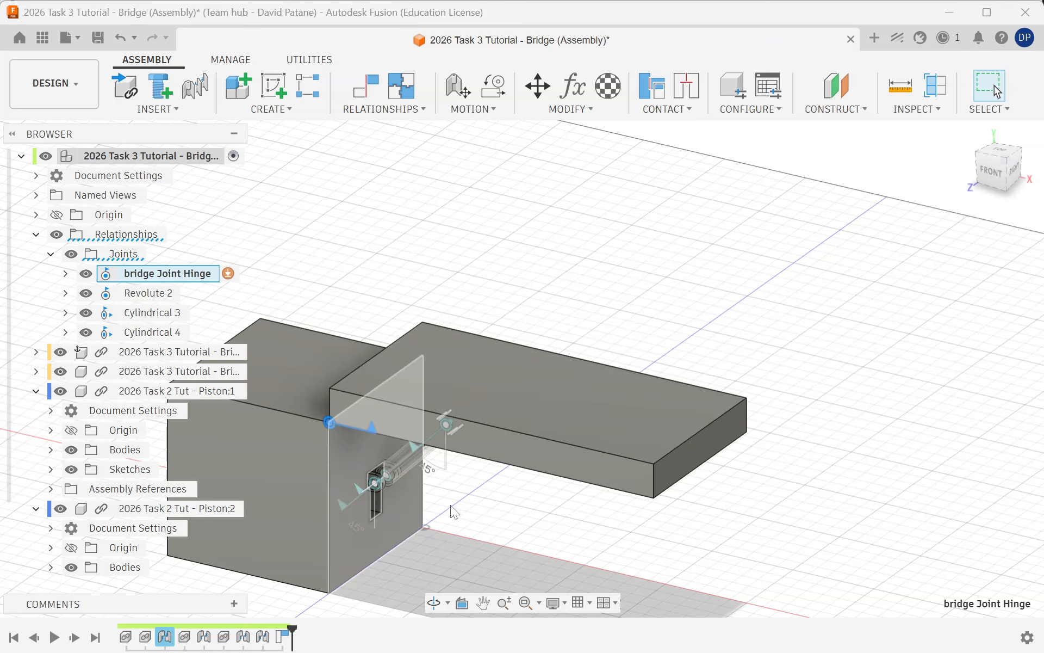
Measure the diameter of the piston cylinder's outer face in the bridge assembly.
scroll(482, 535, "up", 3)
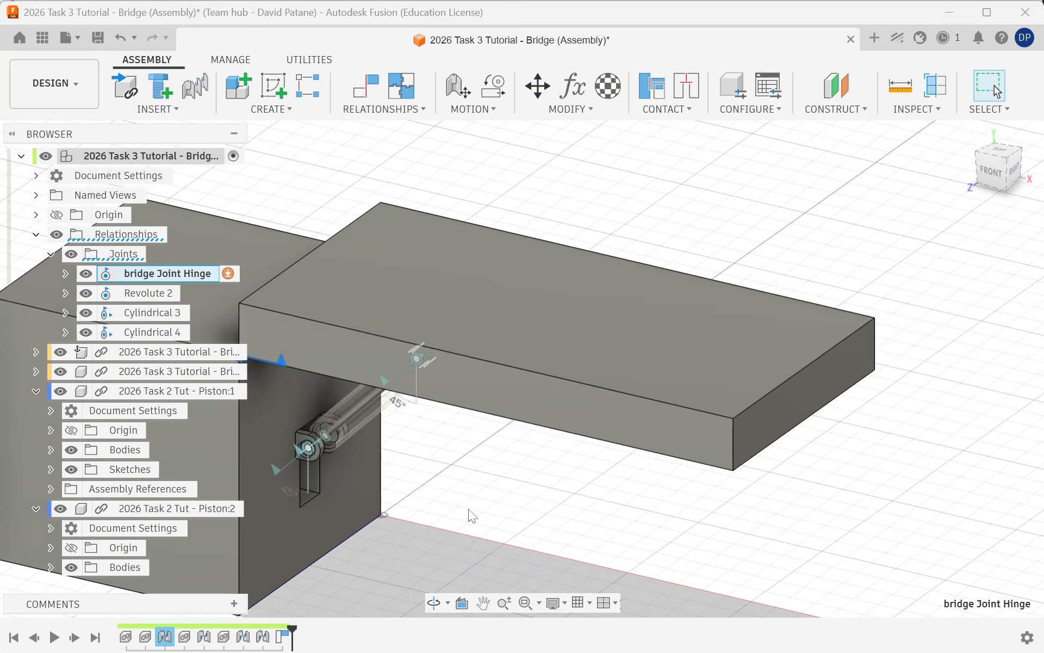
middle_click_drag(466, 513, 589, 444, "shift")
scroll(420, 463, "down", 3)
scroll(346, 393, "up", 5)
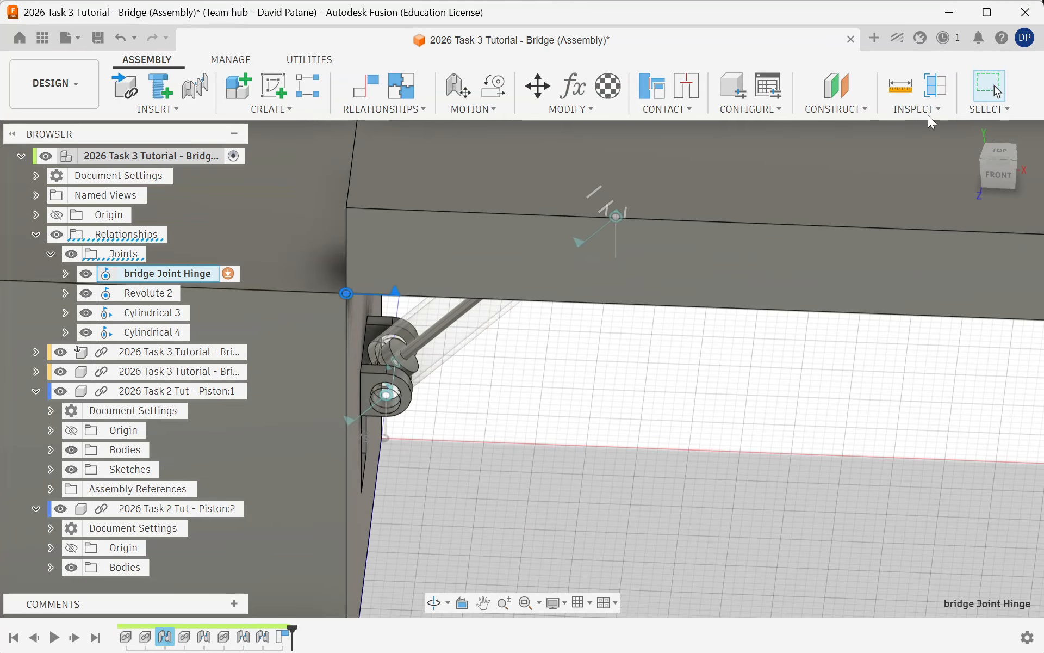
left_click(901, 86)
left_click(499, 270)
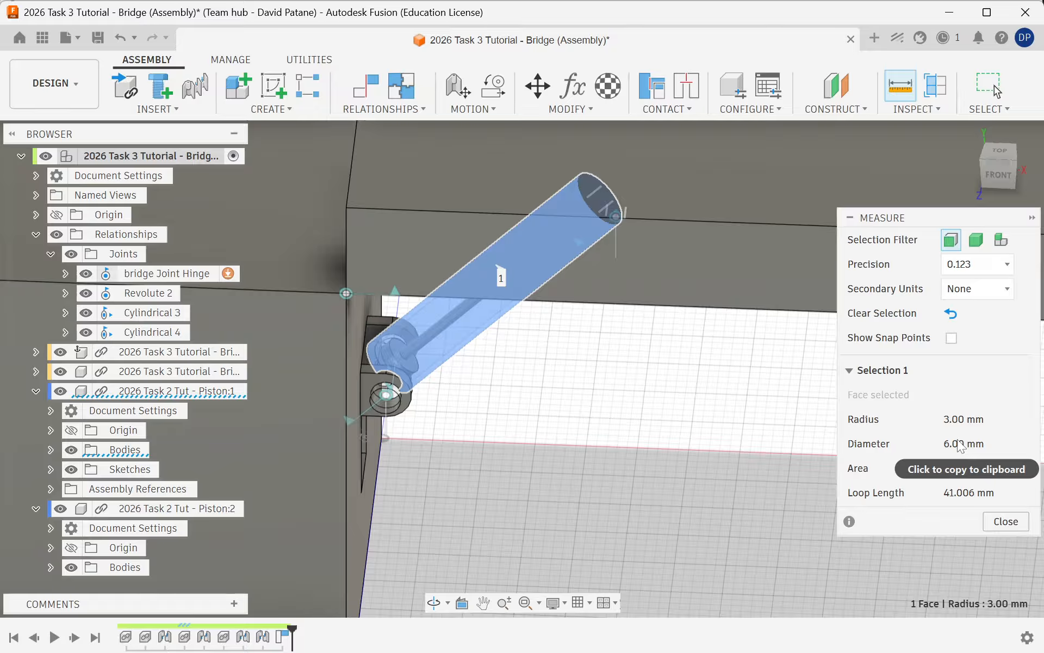
left_click(993, 523)
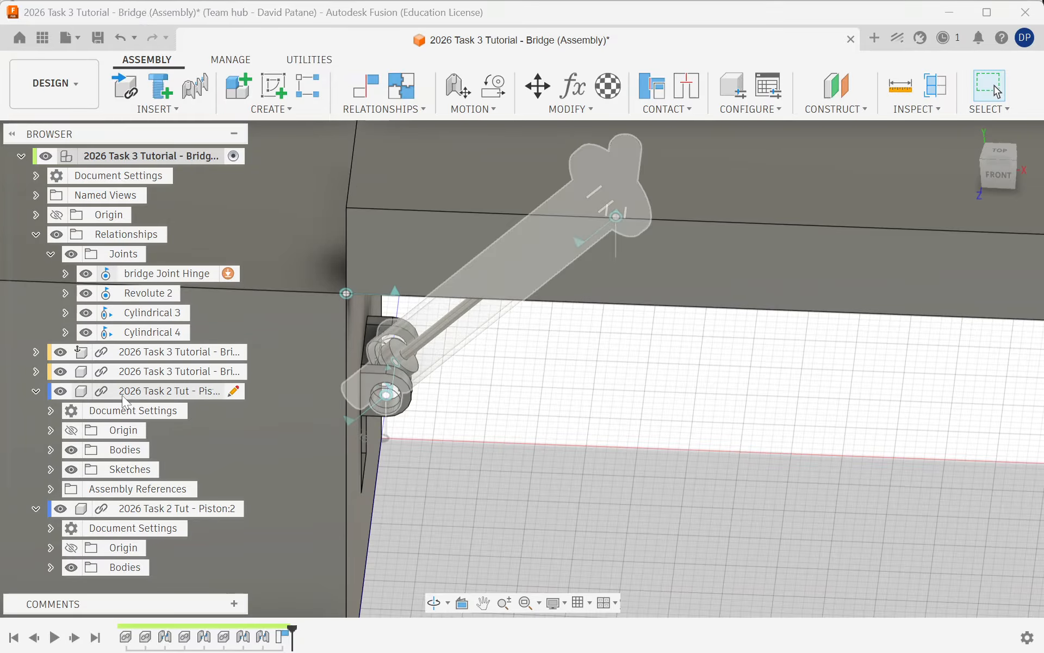
Open the first piston component as its own design and show Sketch1 at the base of the cylinder.
right_click(122, 395)
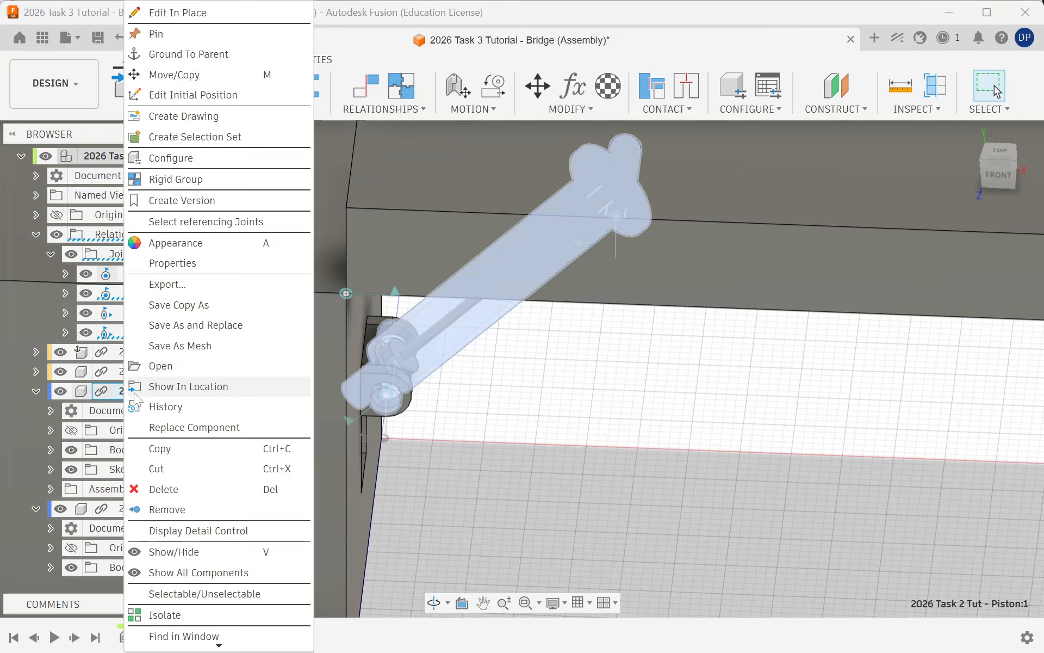
left_click(155, 364)
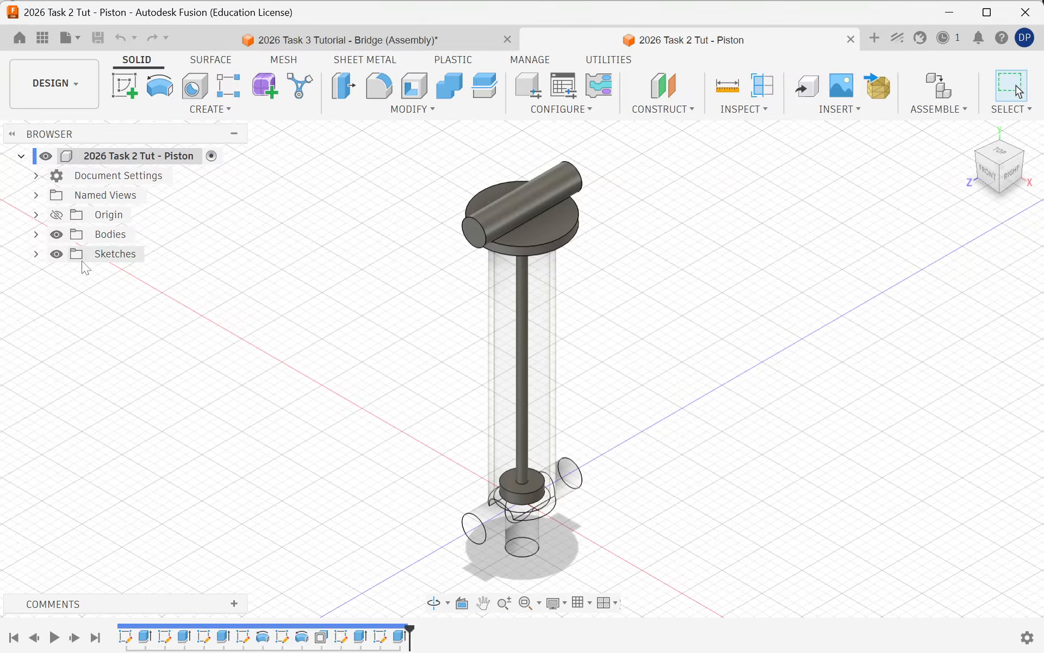
left_click(36, 254)
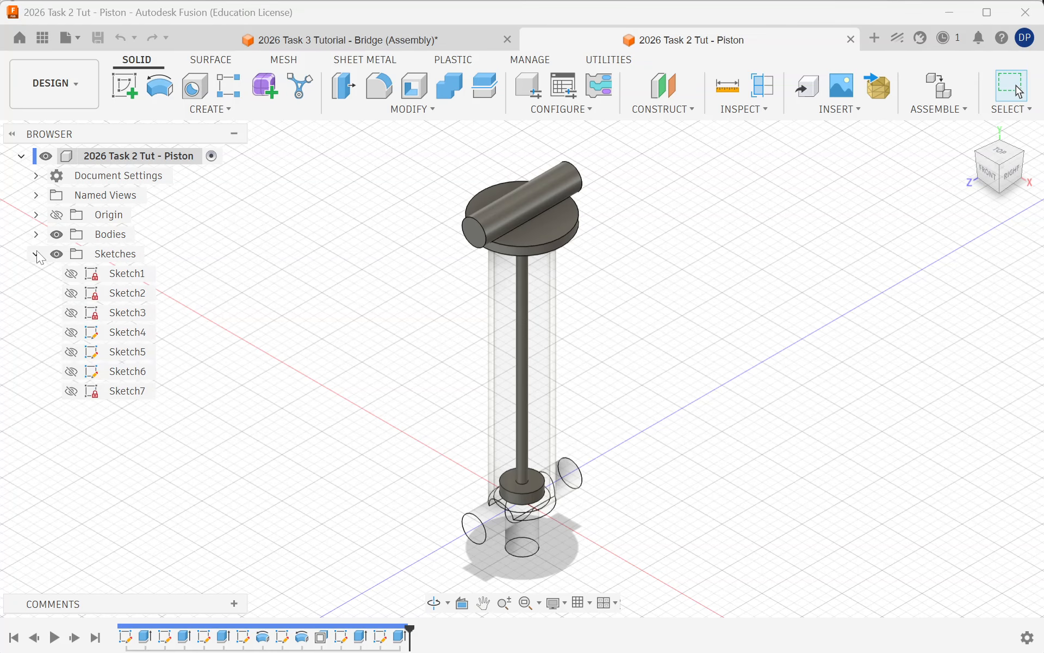
left_click(72, 273)
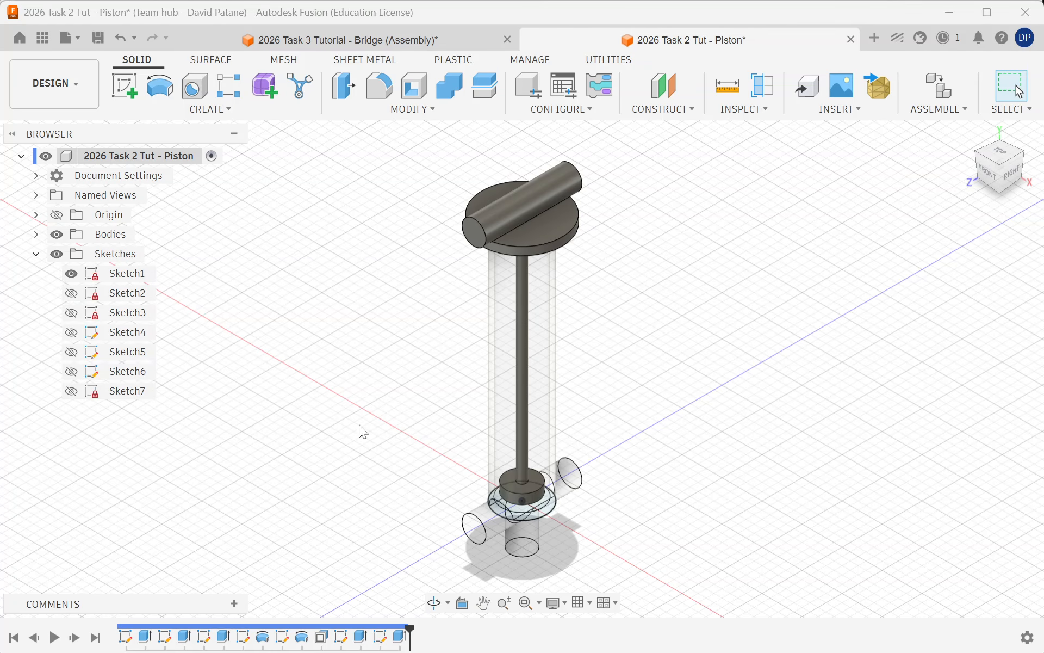
scroll(673, 531, "up", 1)
scroll(482, 488, "up", 4)
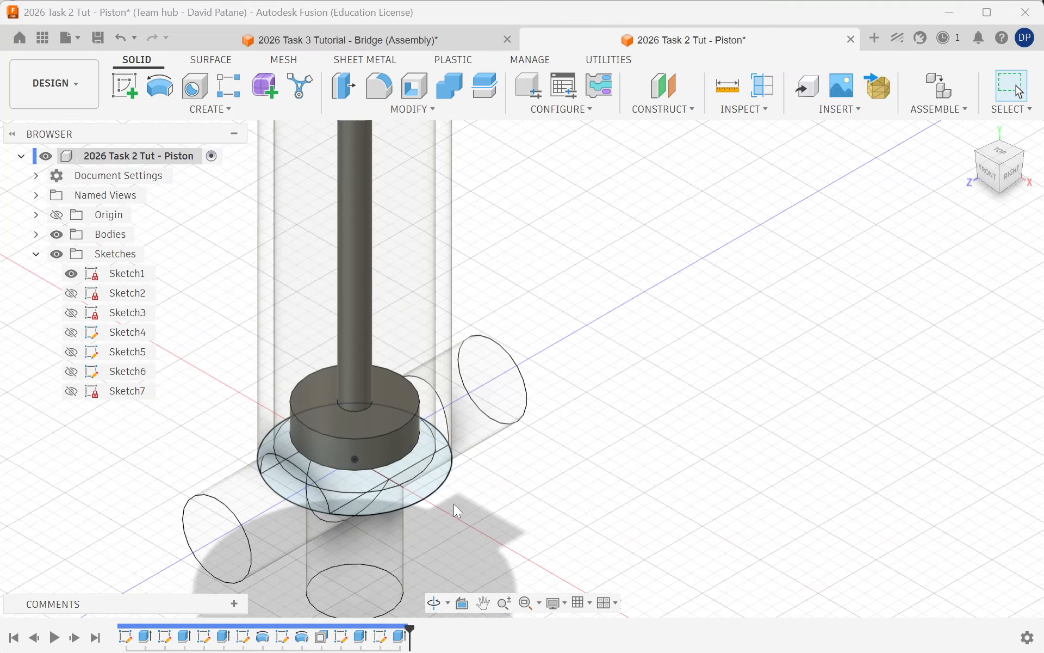
scroll(400, 472, "up", 3)
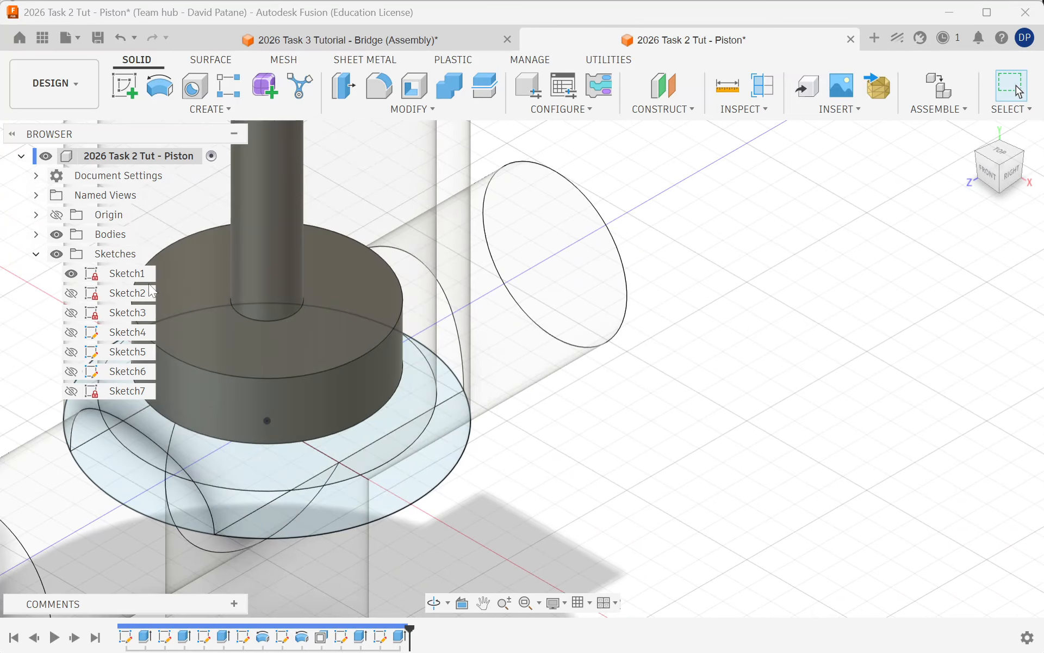
Edit Sketch1 to set the cylinder's base circle diameter to 12 mm, and finish the sketch.
right_click(125, 277)
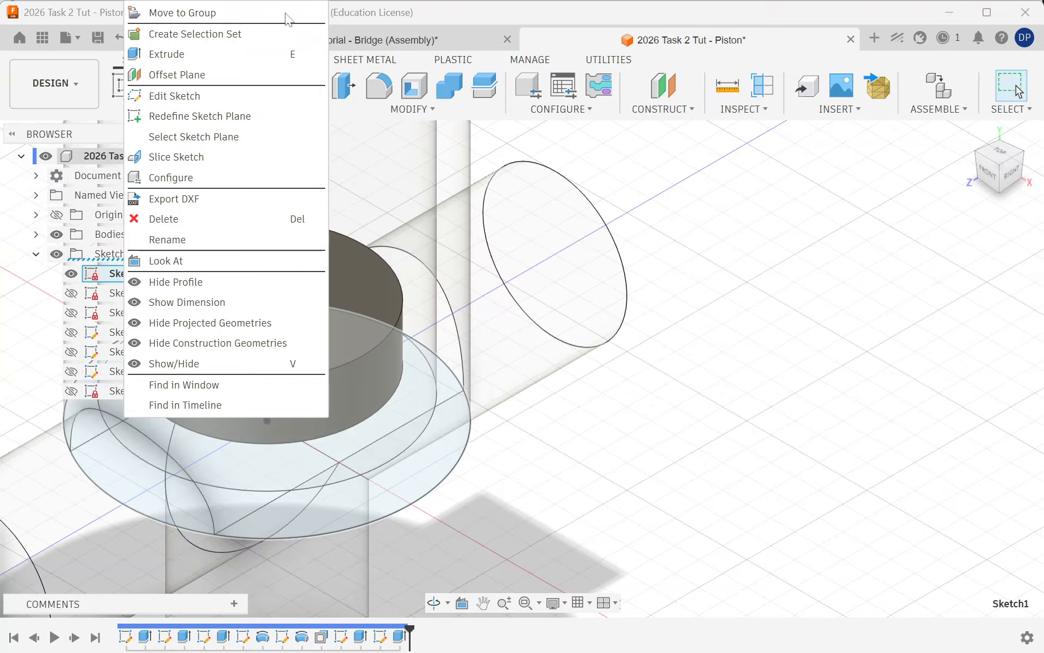
left_click(209, 96)
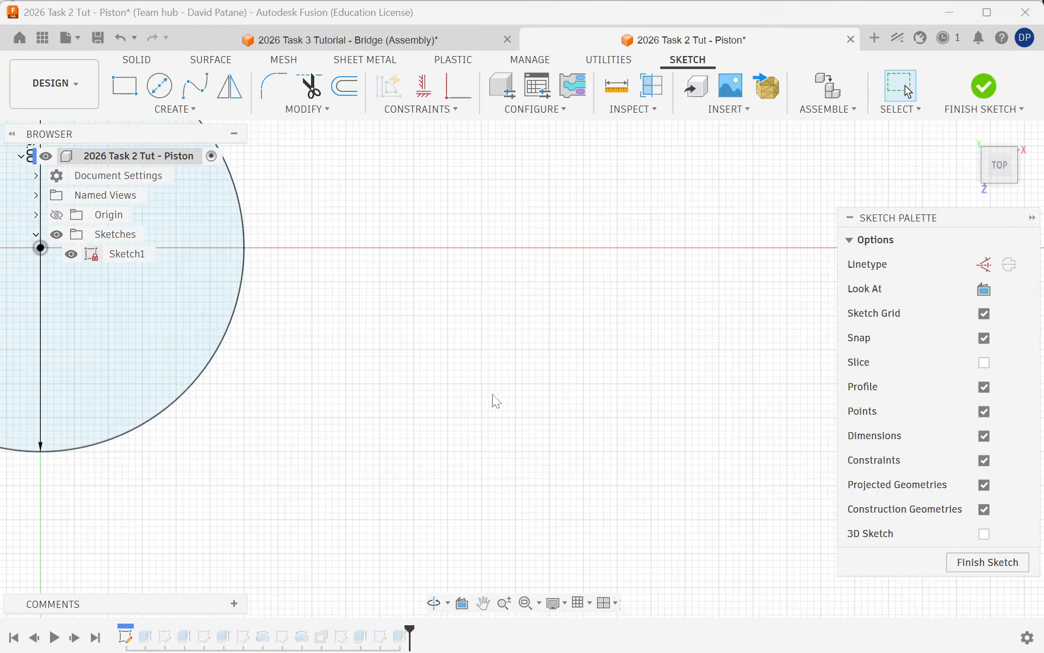
scroll(272, 261, "up", 3)
double_click(336, 272)
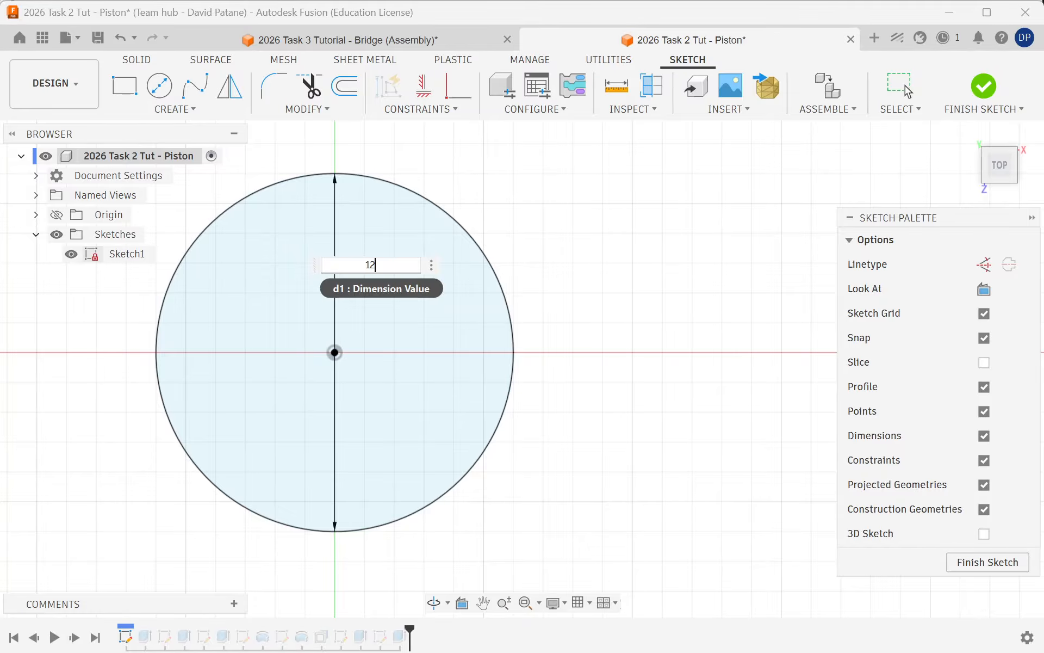
type("12")
key("Return")
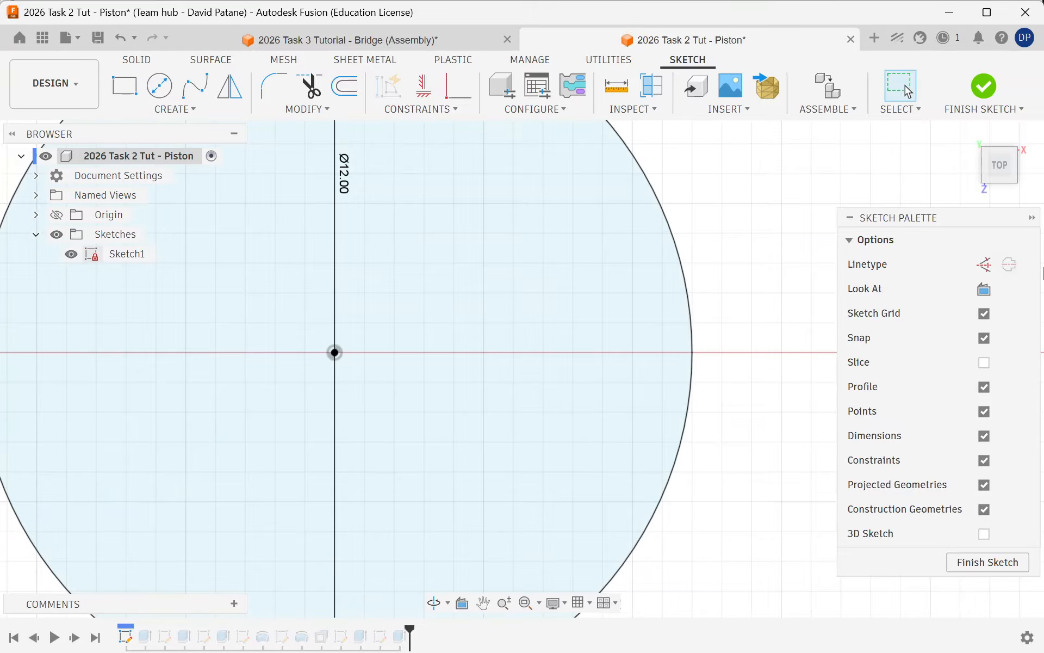
left_click(984, 87)
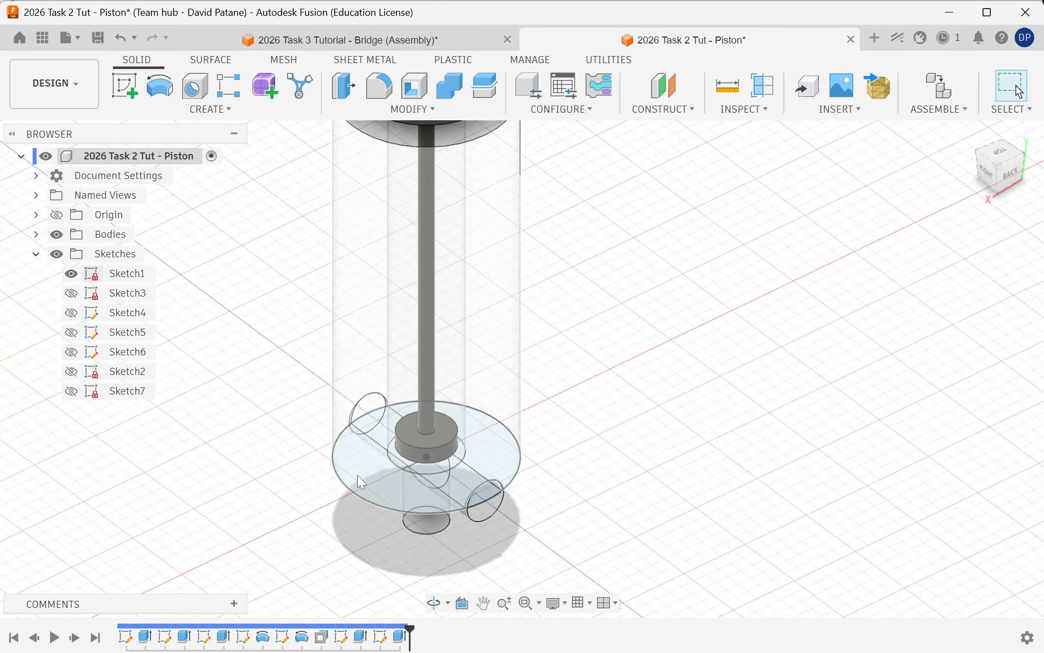
Inspect the enlarged cylinder from its top and base, and show Sketch4 with the profile of the inner cavity.
scroll(372, 242, "up", 12)
middle_click_drag(357, 301, 395, 180, "shift")
left_click(0, 0)
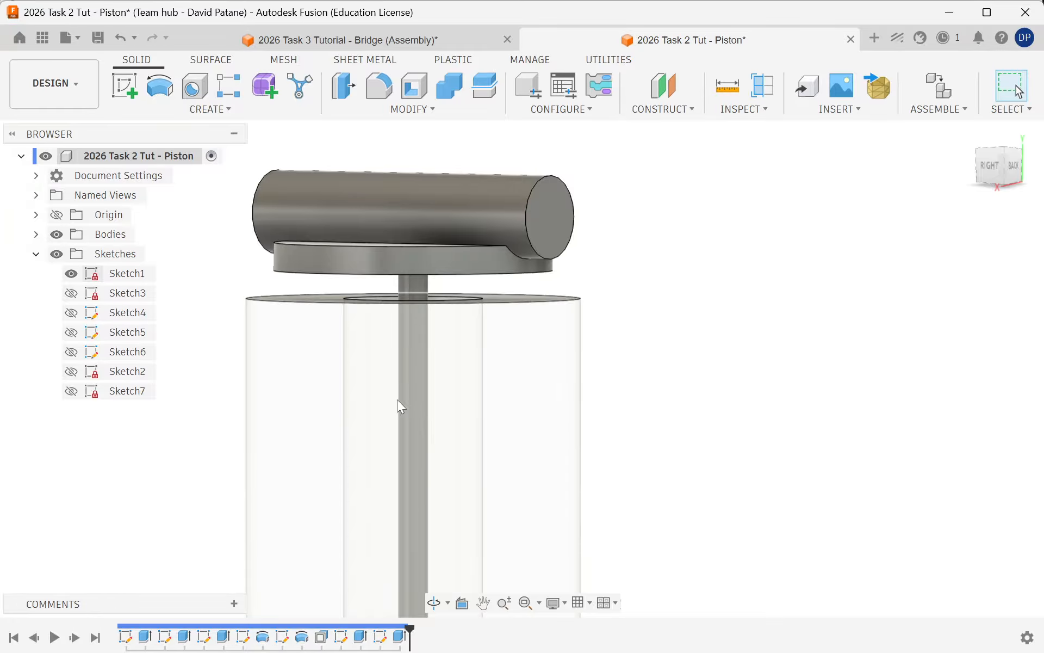
scroll(422, 389, "down", 8)
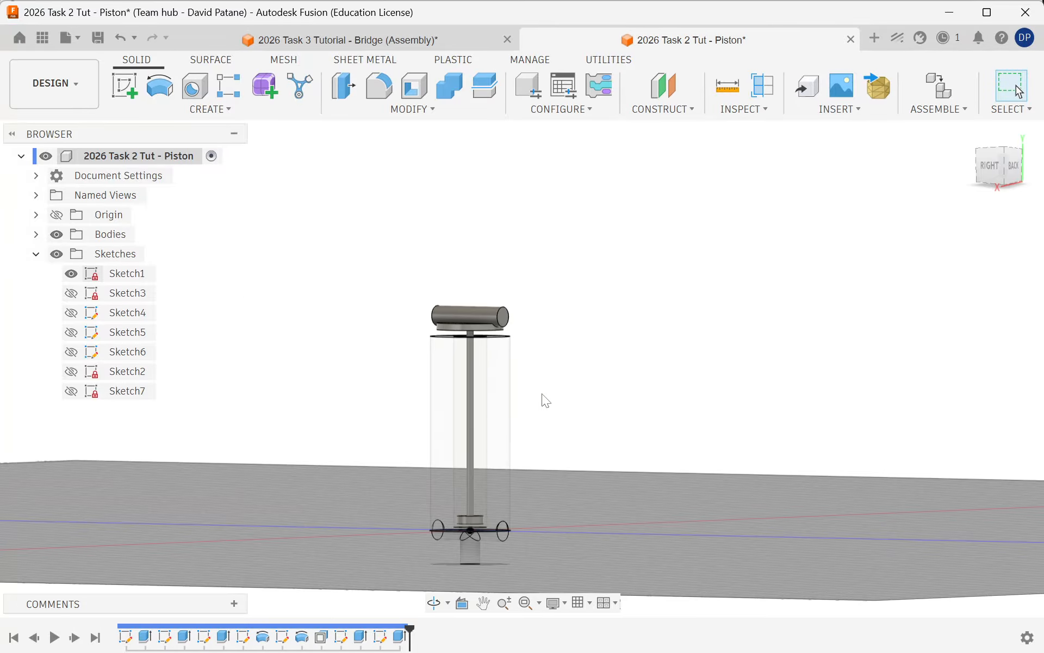
middle_click_drag(542, 394, 497, 461, "shift")
scroll(449, 520, "up", 6)
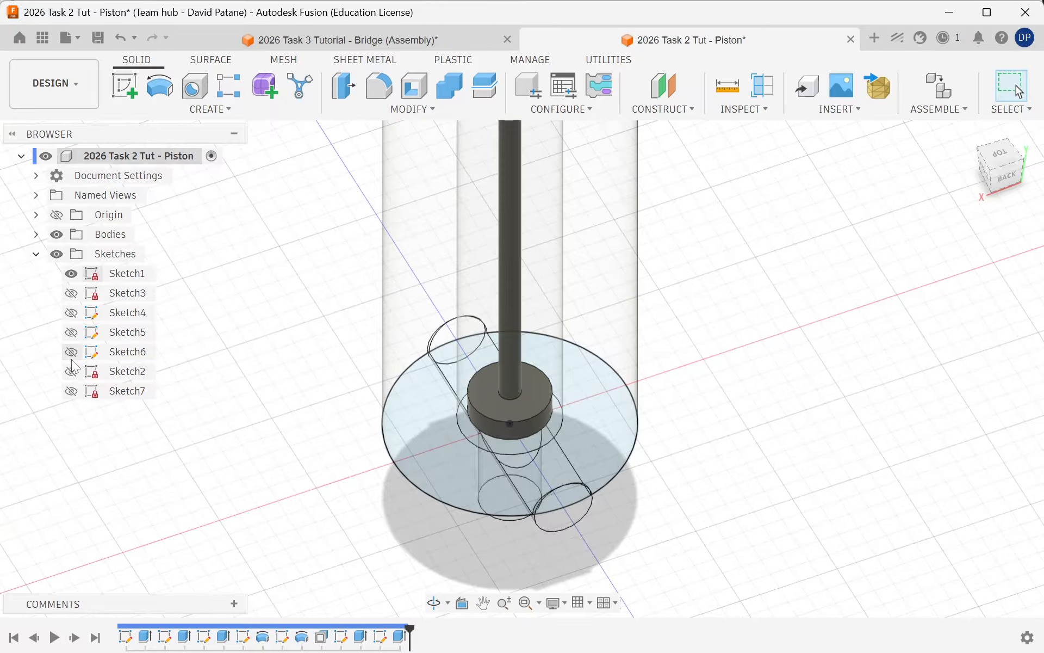
left_click(71, 312)
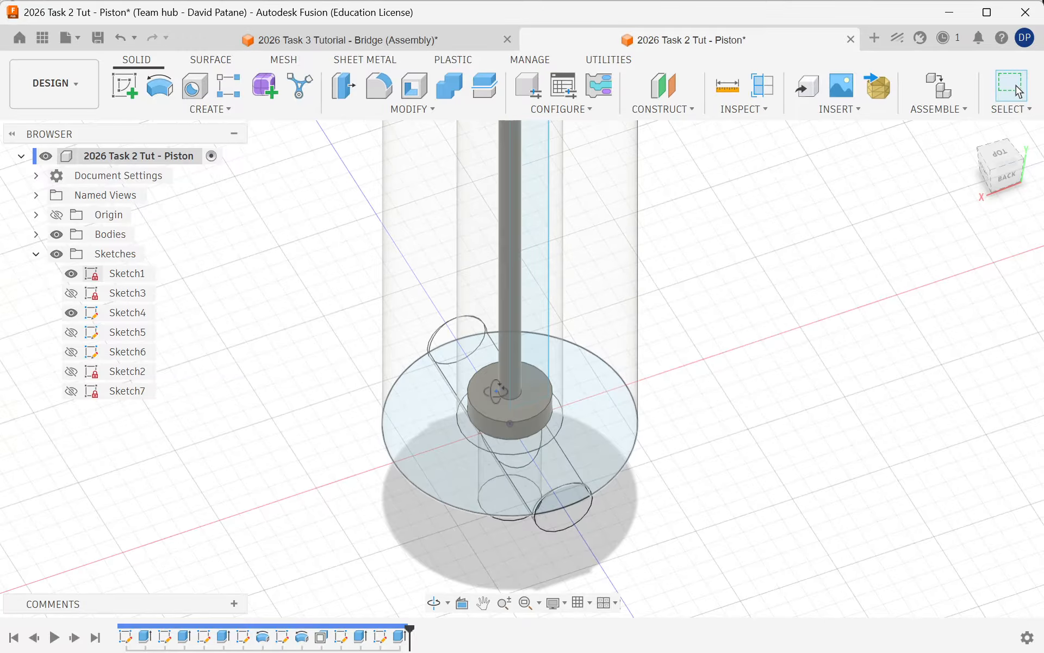
mouse_move(430, 331)
middle_mouse_down("shift")
mouse_move(449, 349)
mouse_move(460, 384)
middle_mouse_up("shift")
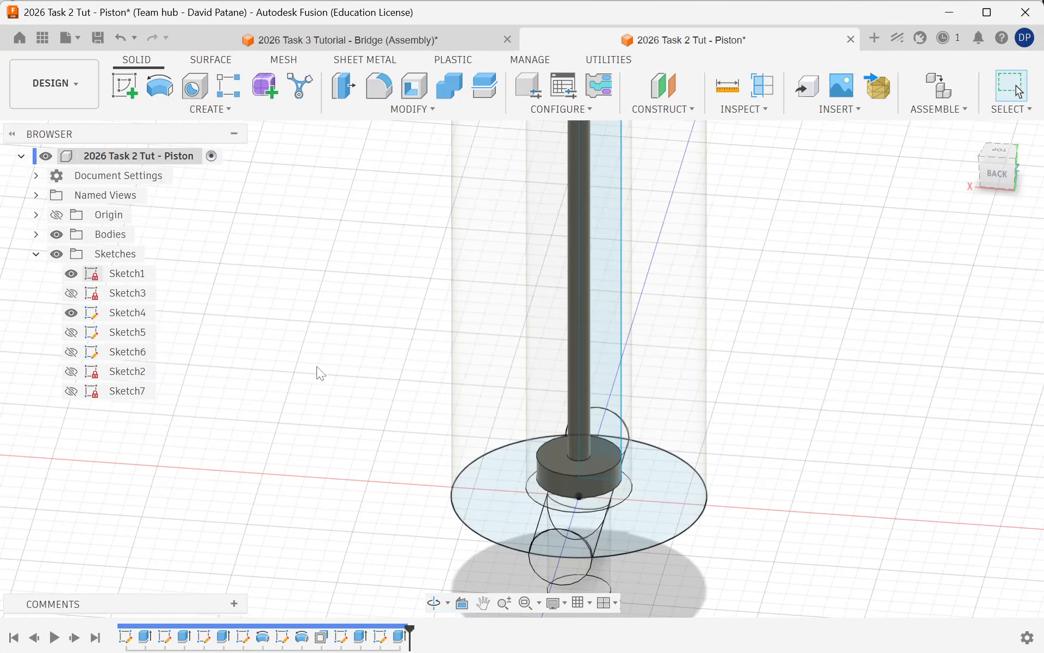
Edit Sketch4 to set the width of the inner cavity's rectangular profile to 5 mm, and finish the sketch.
left_click(129, 314)
right_click(129, 313)
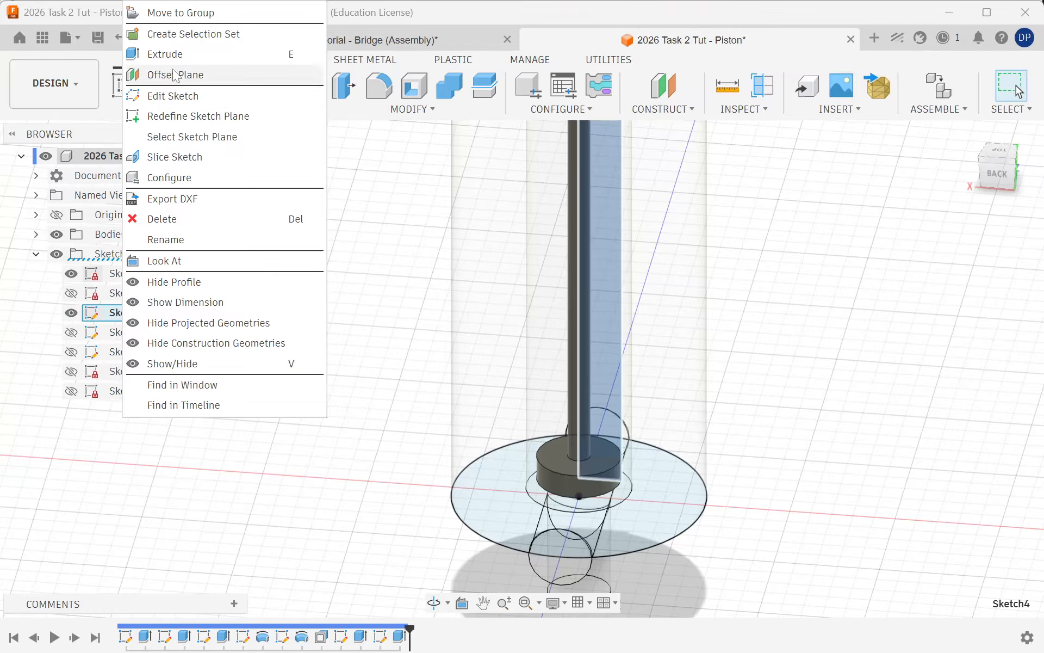
left_click(168, 98)
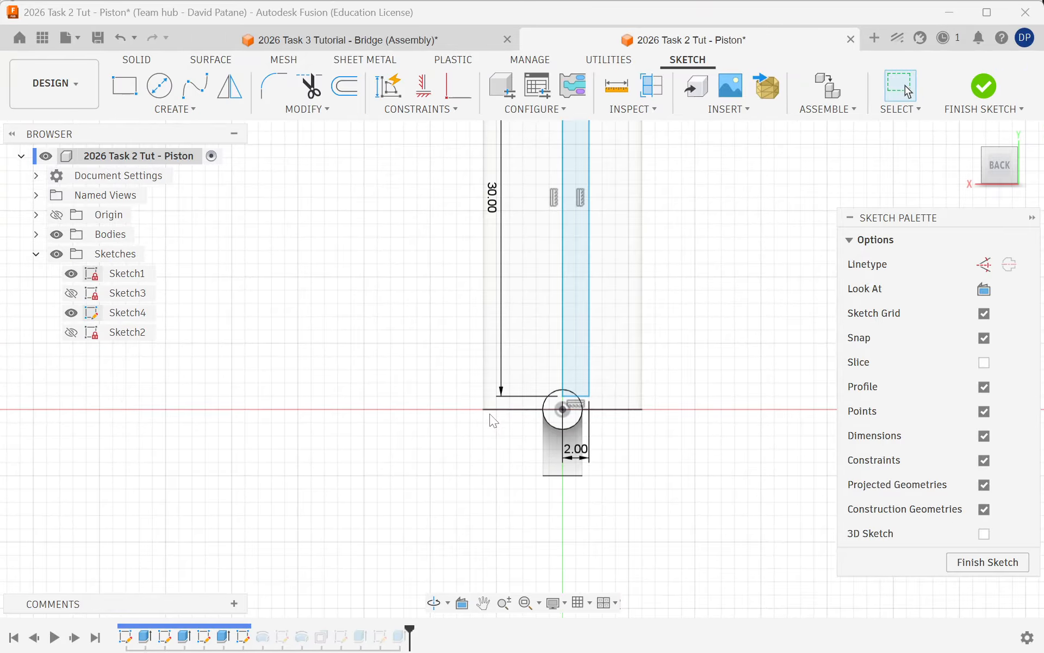
scroll(576, 357, "down", 4)
scroll(571, 572, "up", 4)
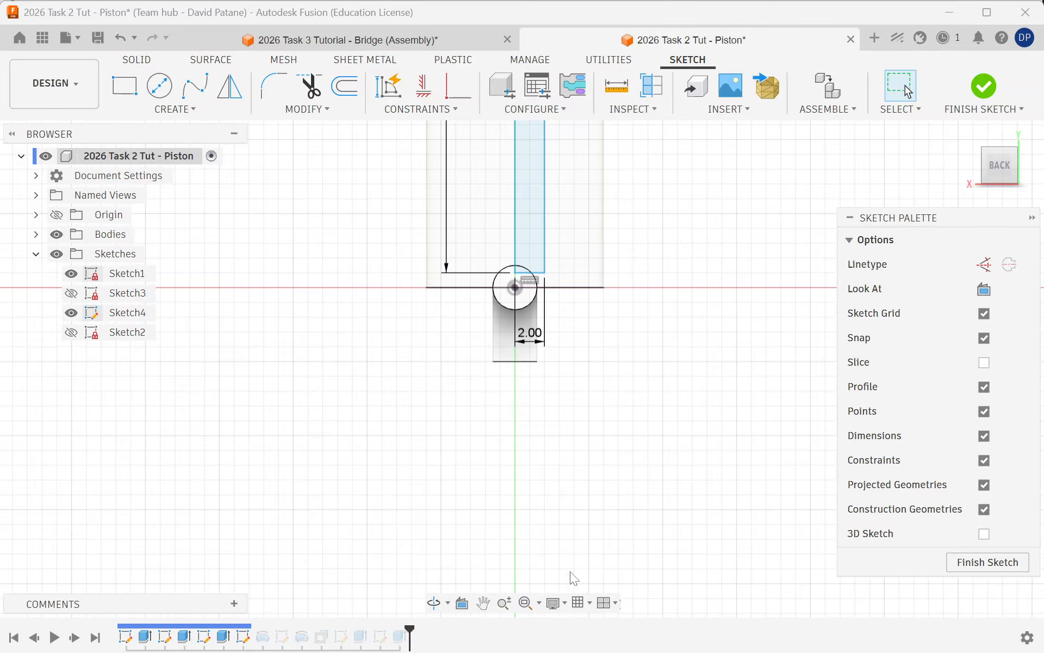
scroll(527, 226, "up", 2)
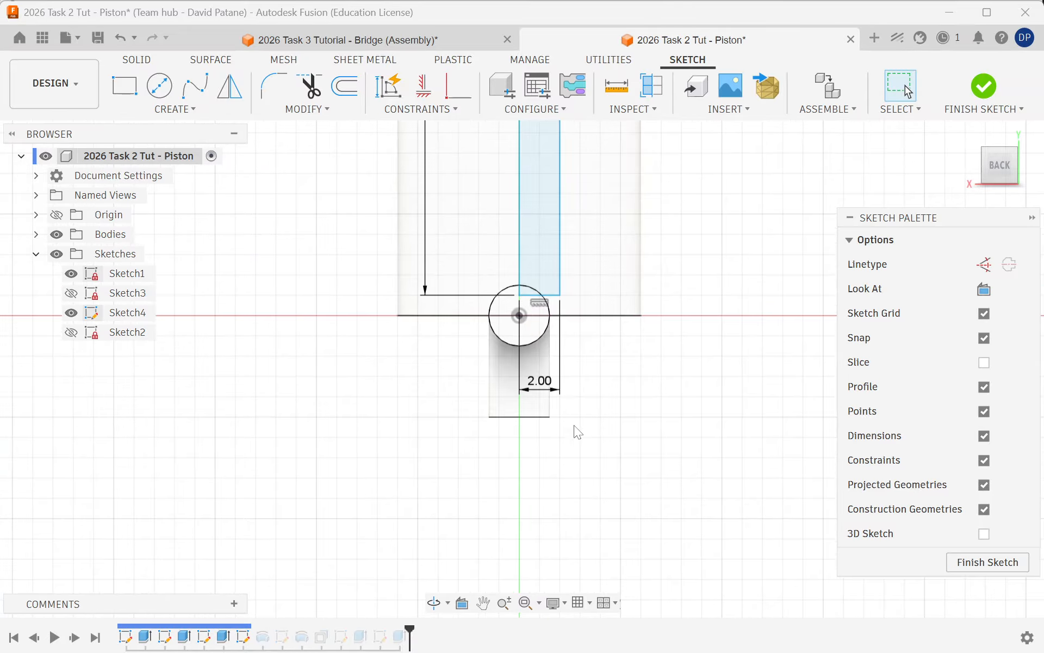
double_click(546, 382)
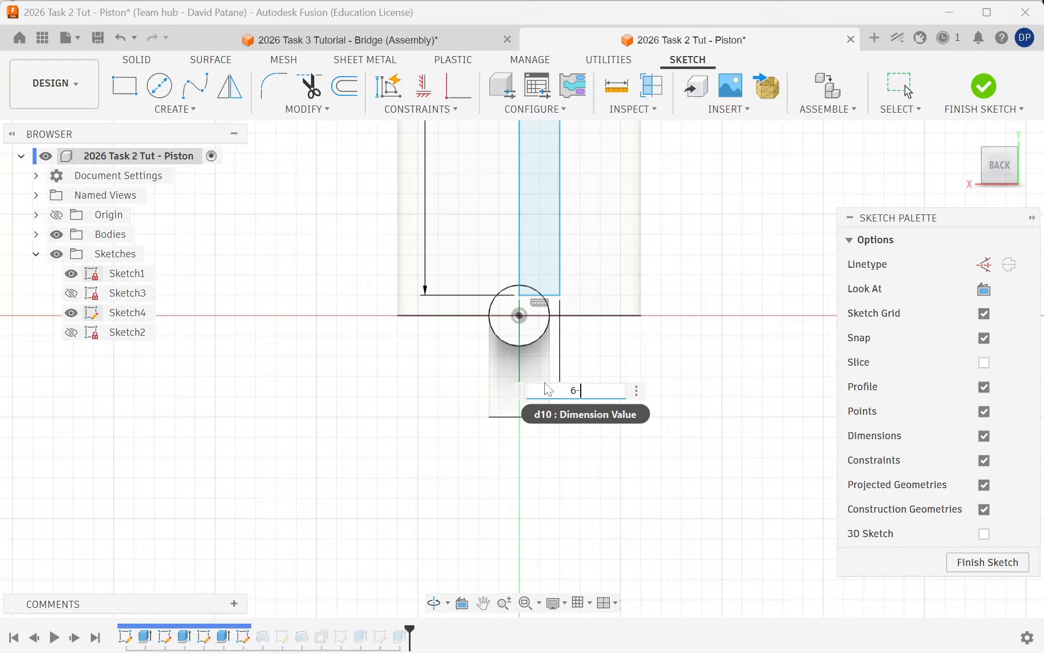
key("Return")
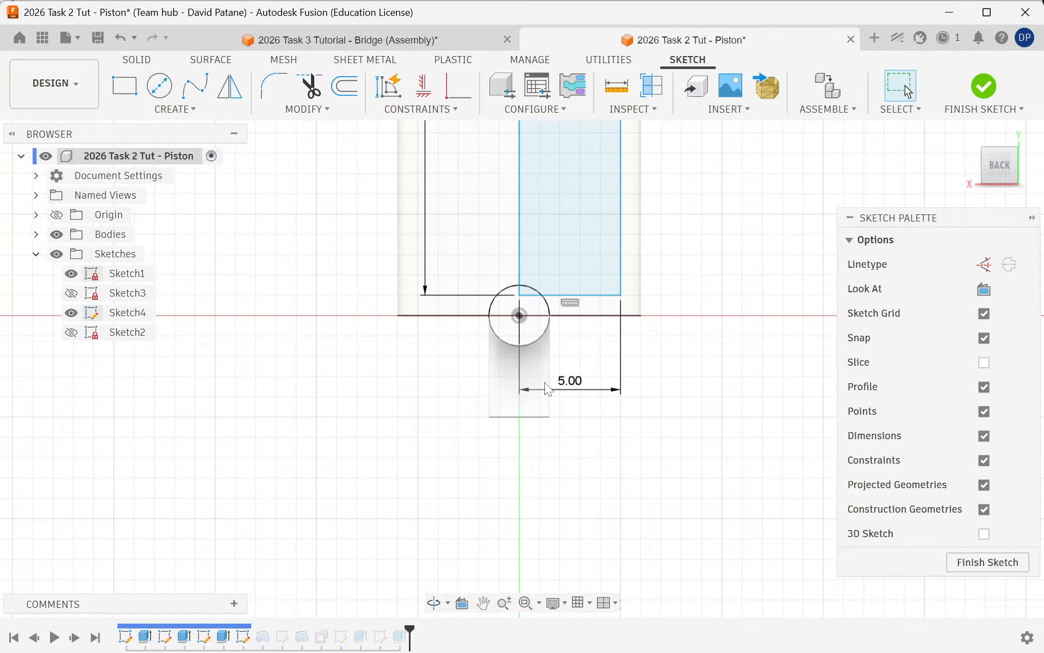
left_click(984, 86)
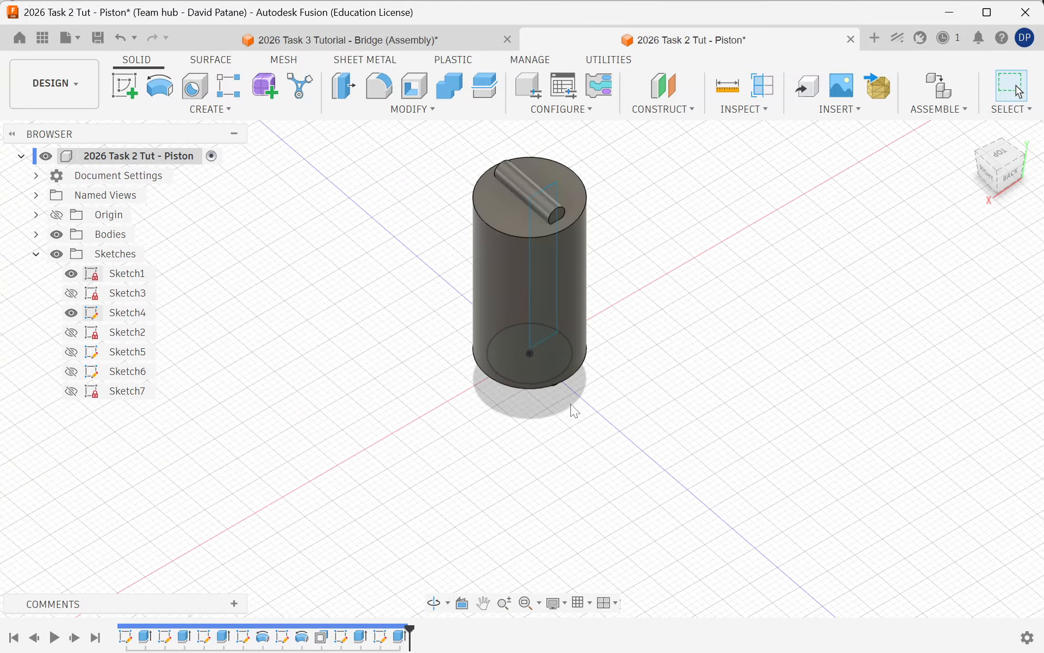
Undo the exit from Sketch4 to recheck the cavity profile against the cylinder wall, and finish the sketch again.
key("ctrl+z")
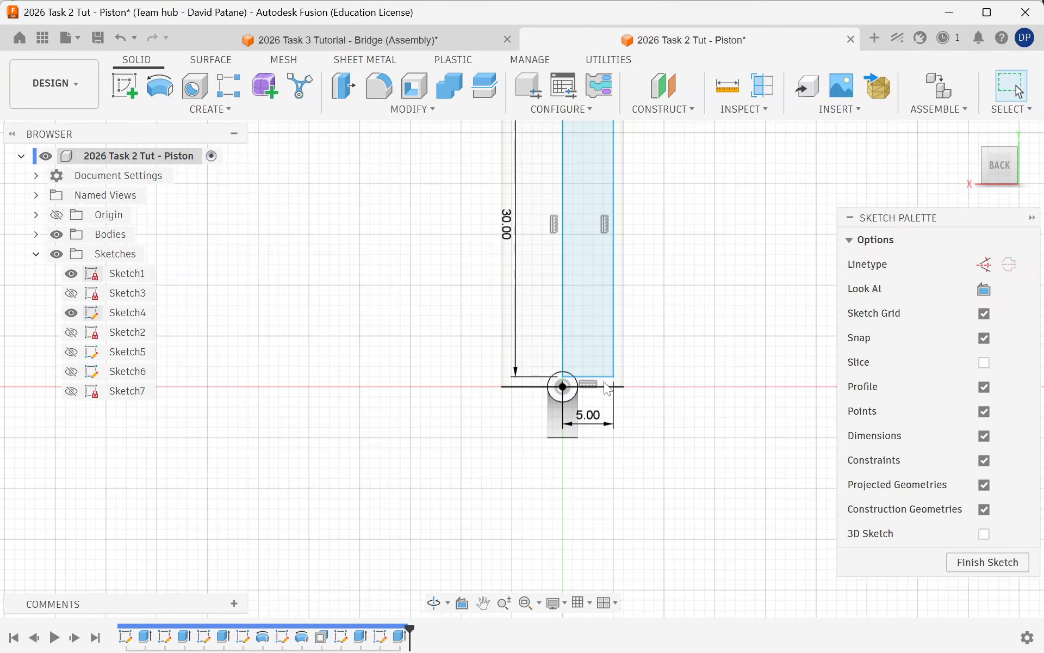
scroll(586, 338, "up", 3)
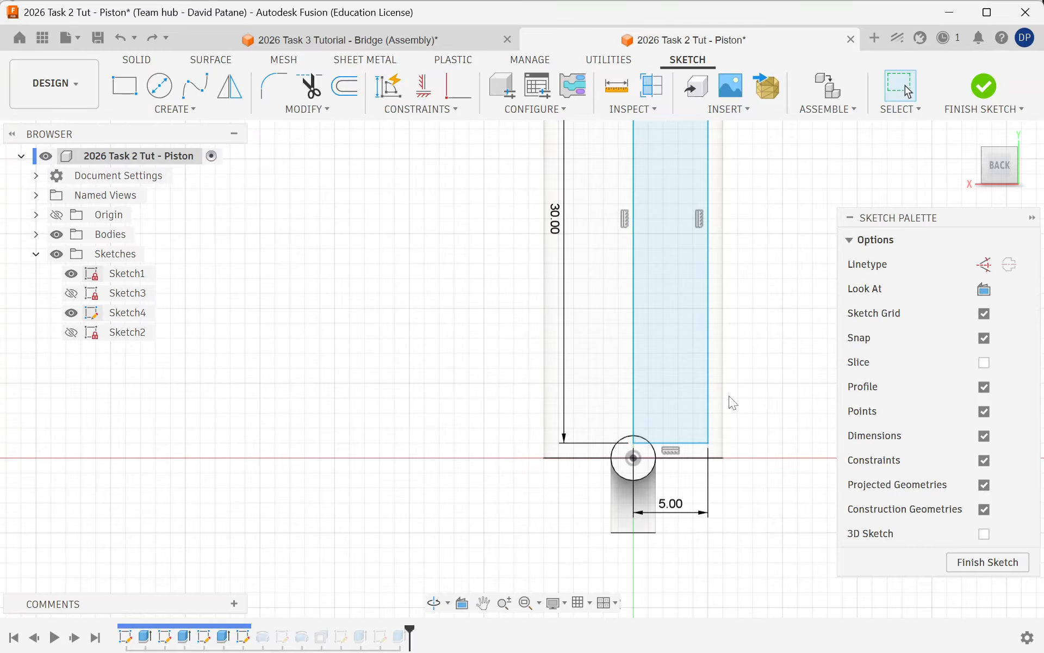
scroll(531, 429, "down", 1)
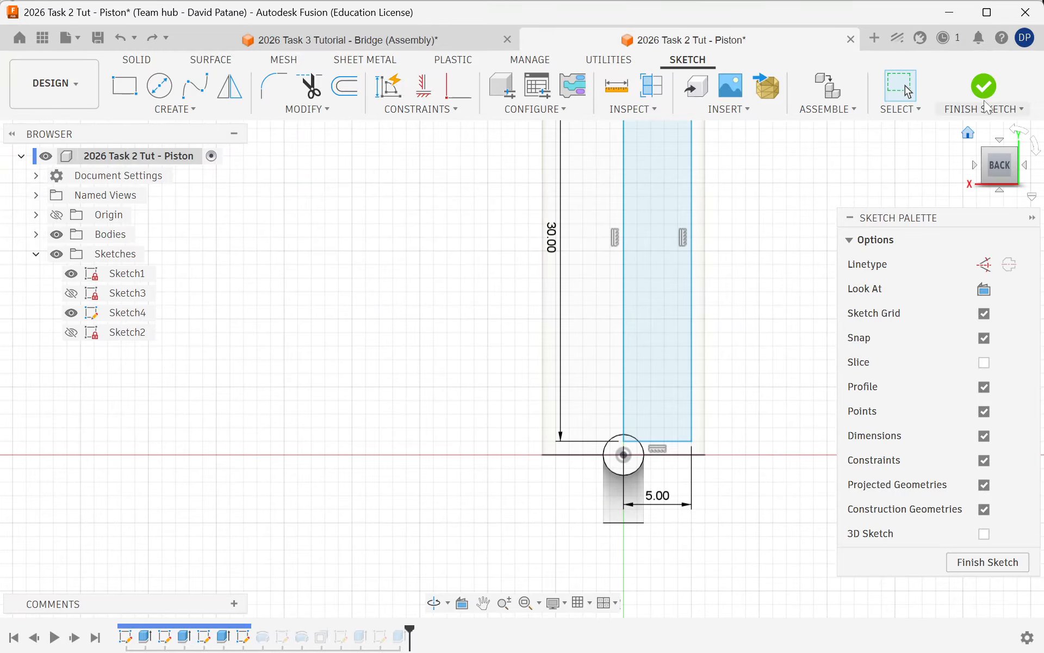
left_click(984, 90)
mouse_move(514, 405)
middle_mouse_down("shift")
mouse_move(495, 466)
mouse_move(350, 432)
mouse_move(415, 291)
mouse_move(385, 370)
middle_mouse_up("shift")
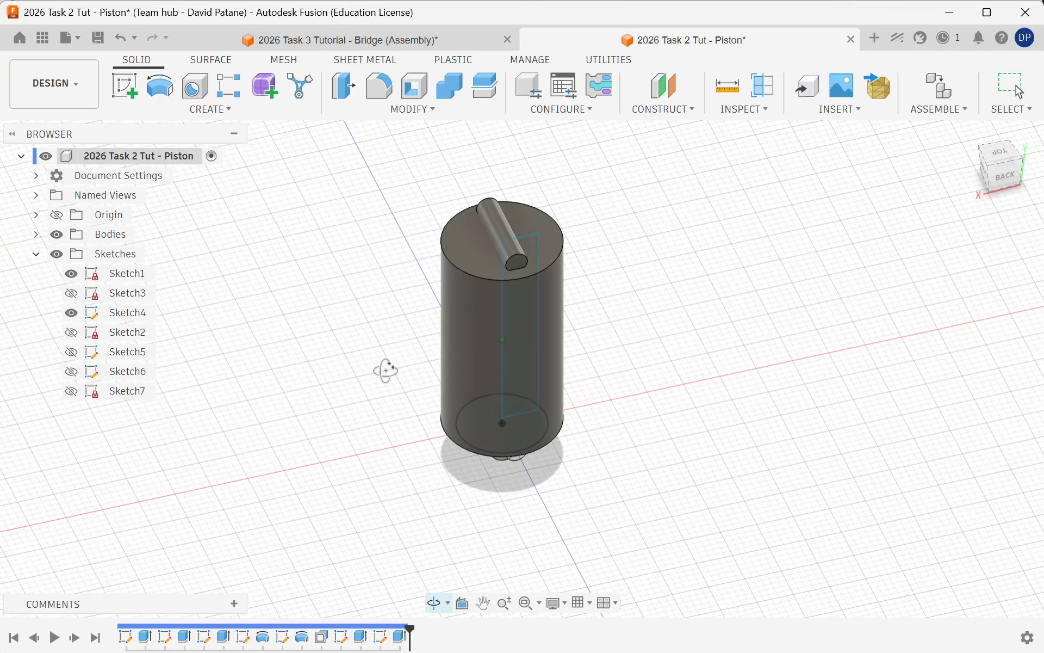
Reopen Sketch4 and the Revolve1 feature to review the inner cavity's profile and revolve settings, and accept both.
left_click(87, 340)
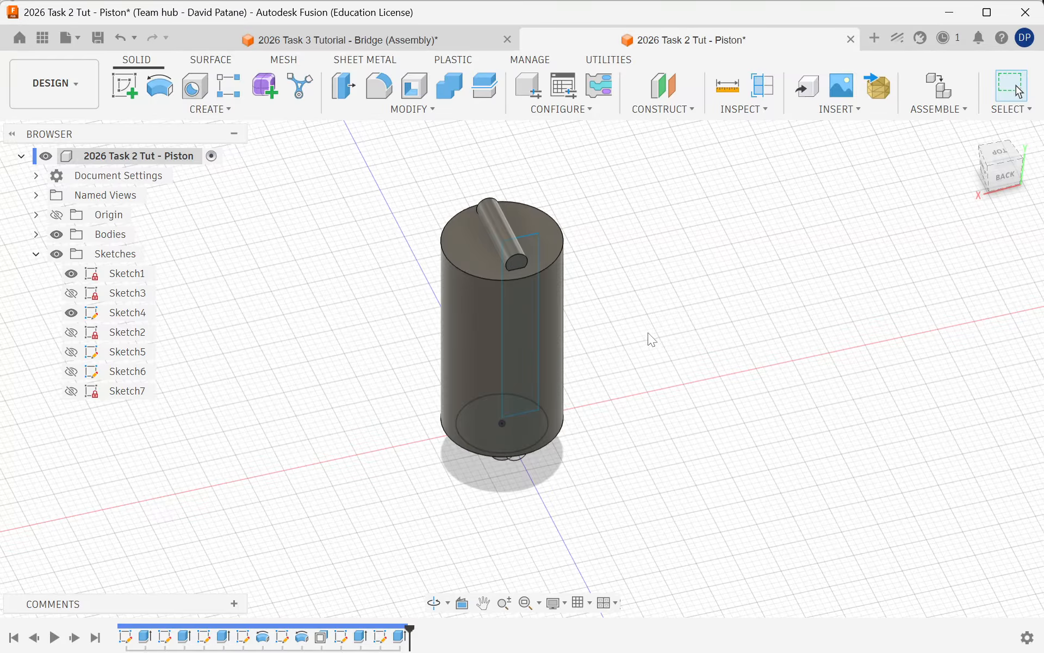
middle_click_drag(647, 332, 618, 387, "shift")
middle_click_drag(555, 314, 646, 289, "shift")
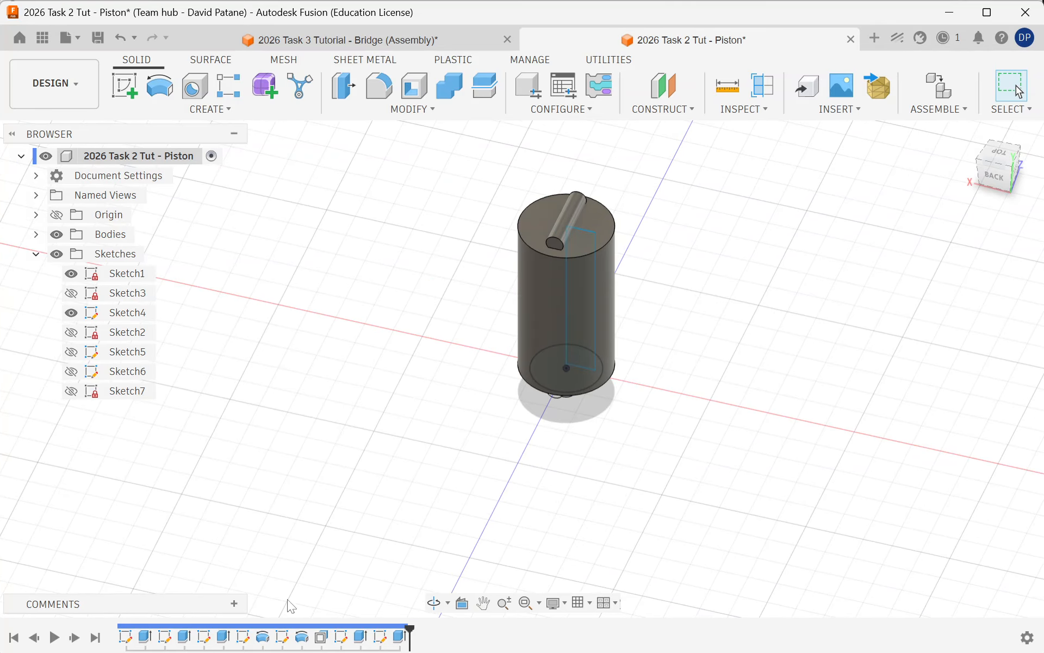
double_click(242, 637)
left_click(984, 86)
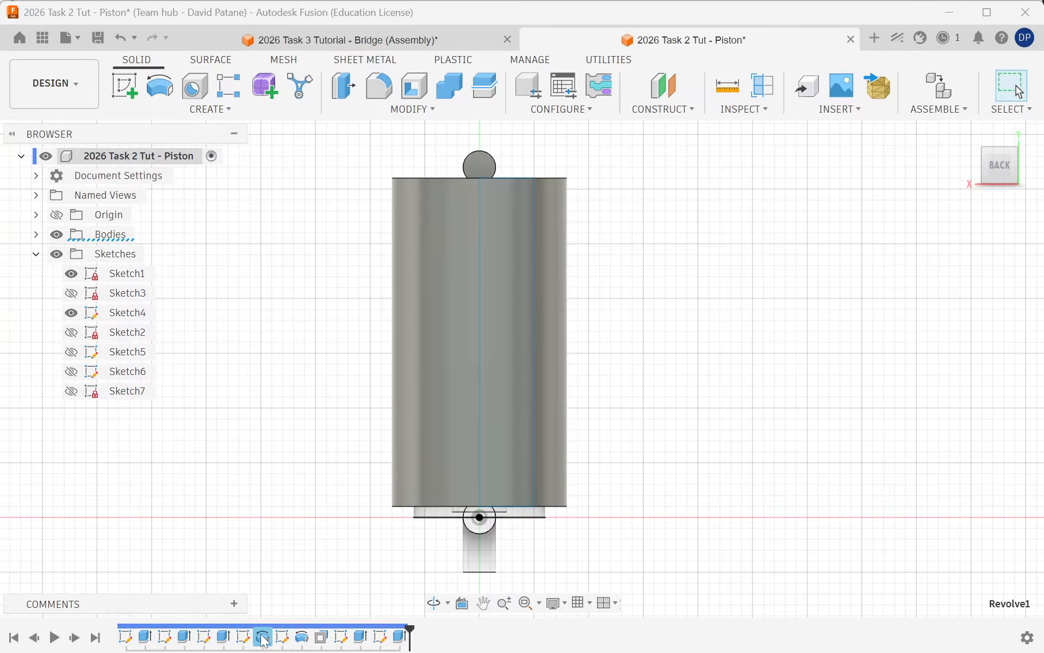
double_click(263, 637)
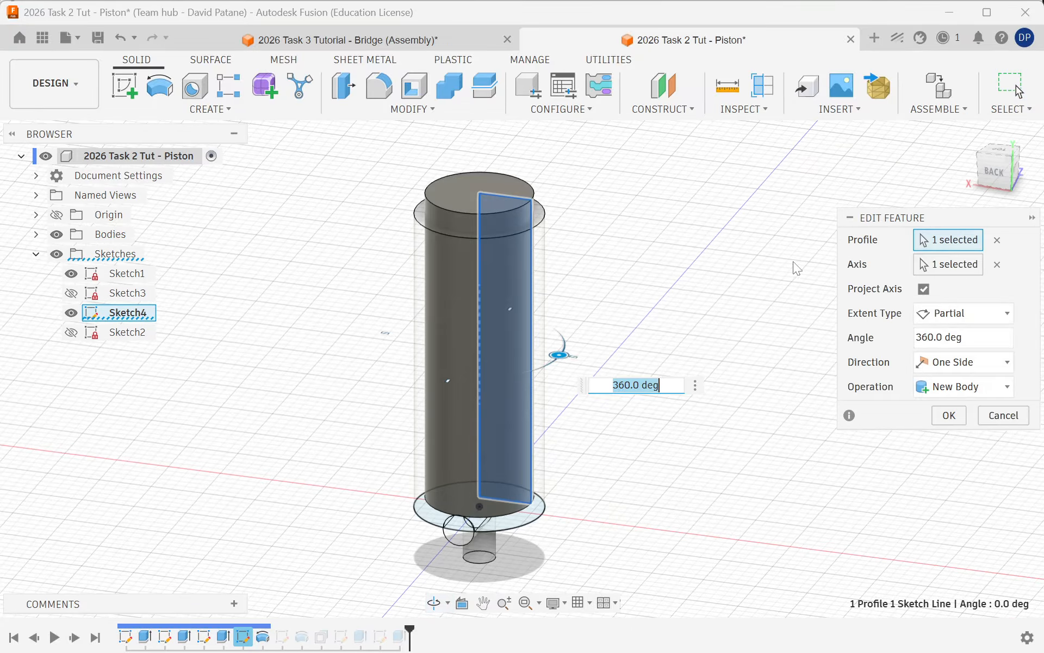
left_click(949, 414)
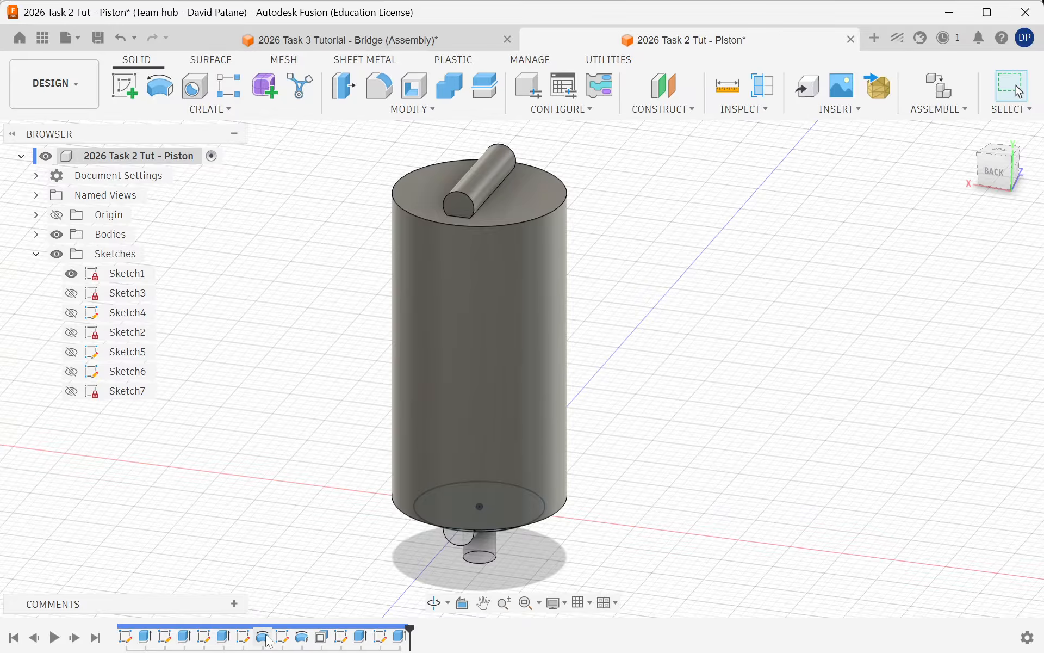
Edit Sketch5 to widen the rectangular profile by moving its outer vertical line just beyond the inner core's edge, and finish the sketch.
double_click(283, 637)
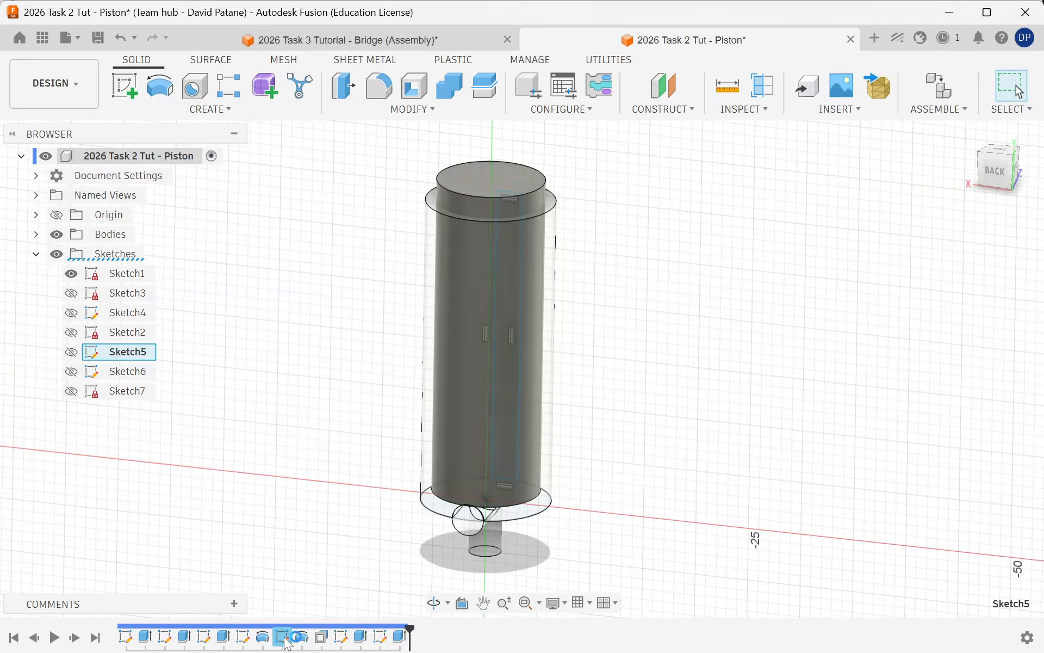
scroll(749, 259, "up", 3)
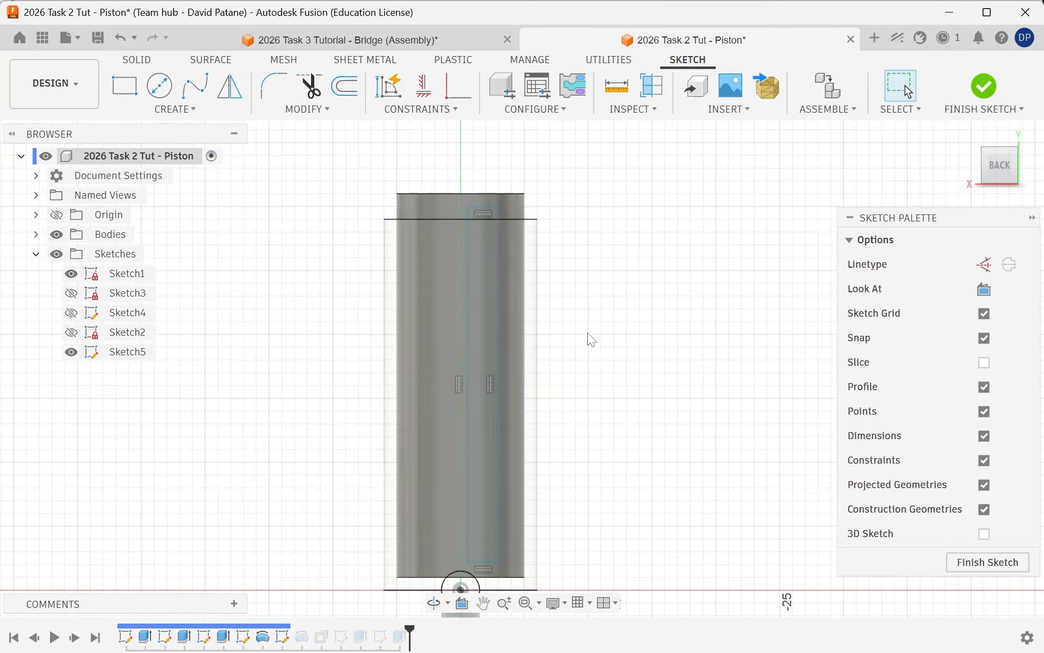
scroll(534, 484, "down", 3)
scroll(514, 420, "up", 4)
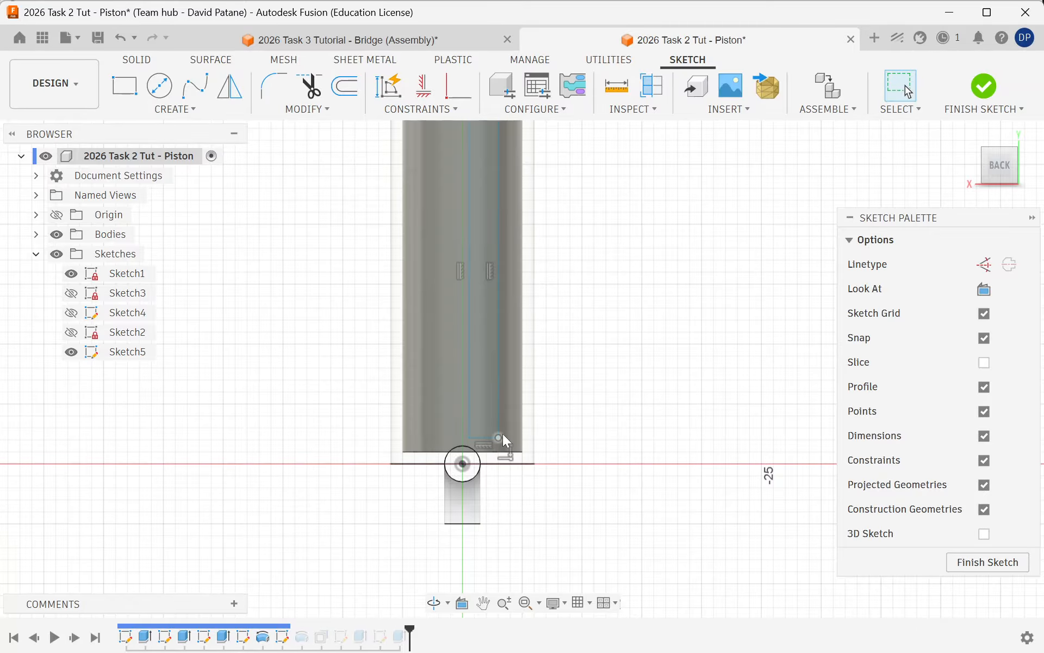
mouse_move(502, 419)
left_mouse_down()
mouse_move(507, 367)
mouse_move(524, 374)
left_mouse_up()
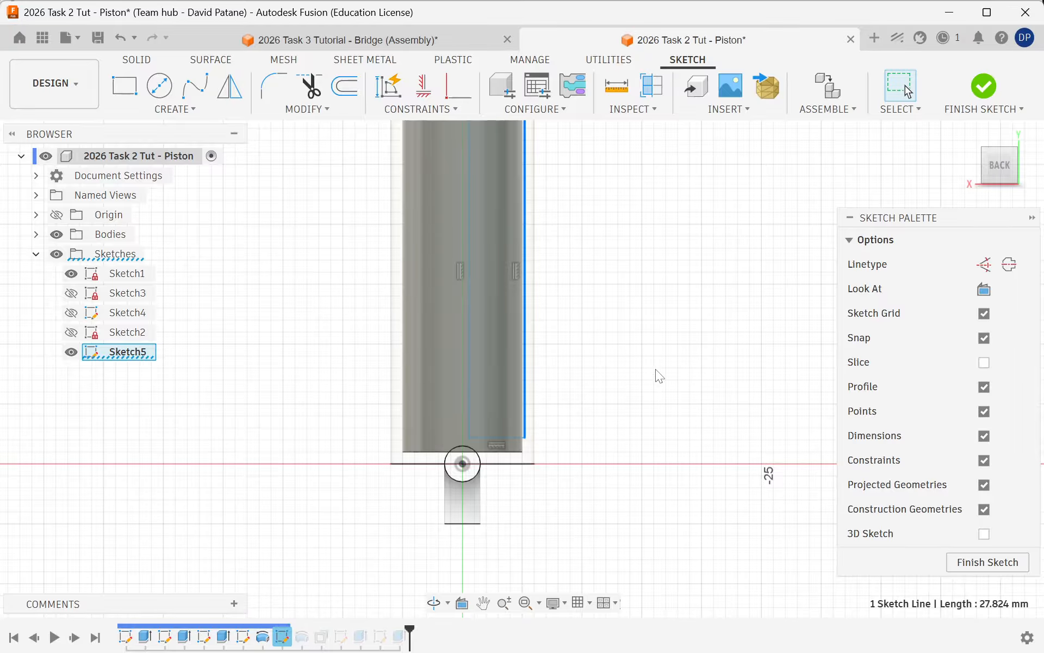
scroll(655, 366, "down", 3)
scroll(650, 194, "up", 3)
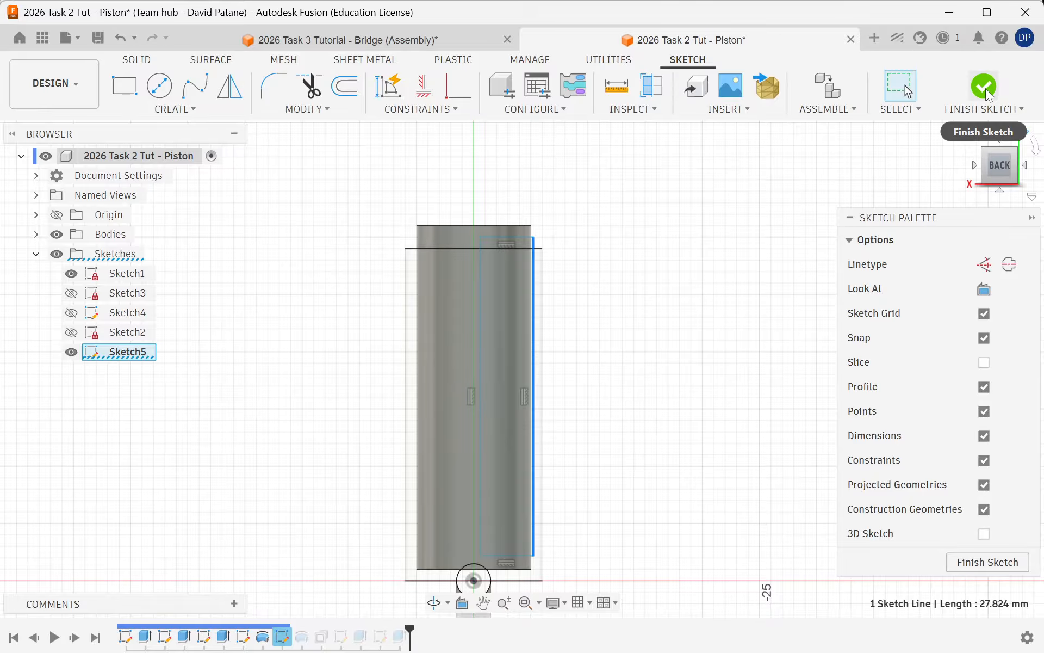
left_click(984, 88)
middle_click_drag(641, 260, 669, 456, "shift")
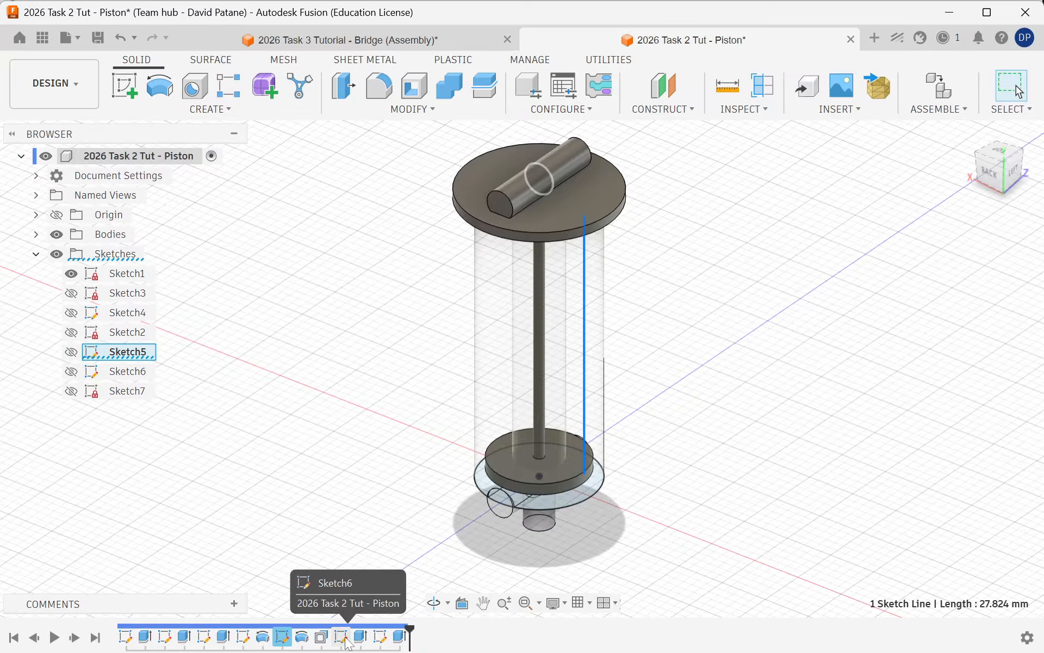
Edit Sketch7 to set the circle's diameter to 10 mm, and finish the sketch.
double_click(381, 638)
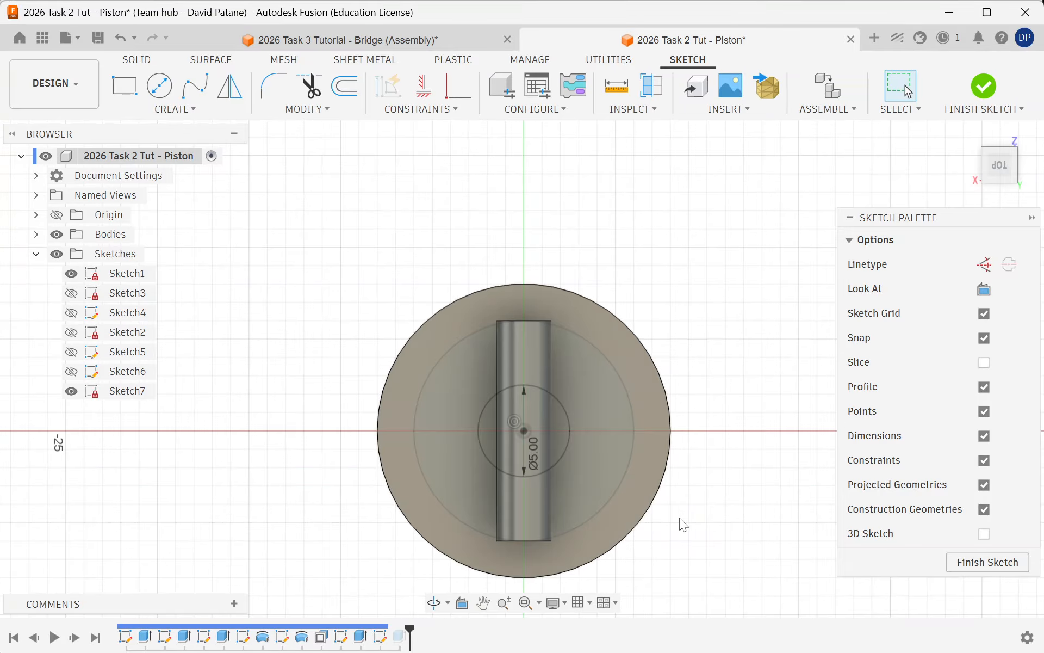
double_click(537, 449)
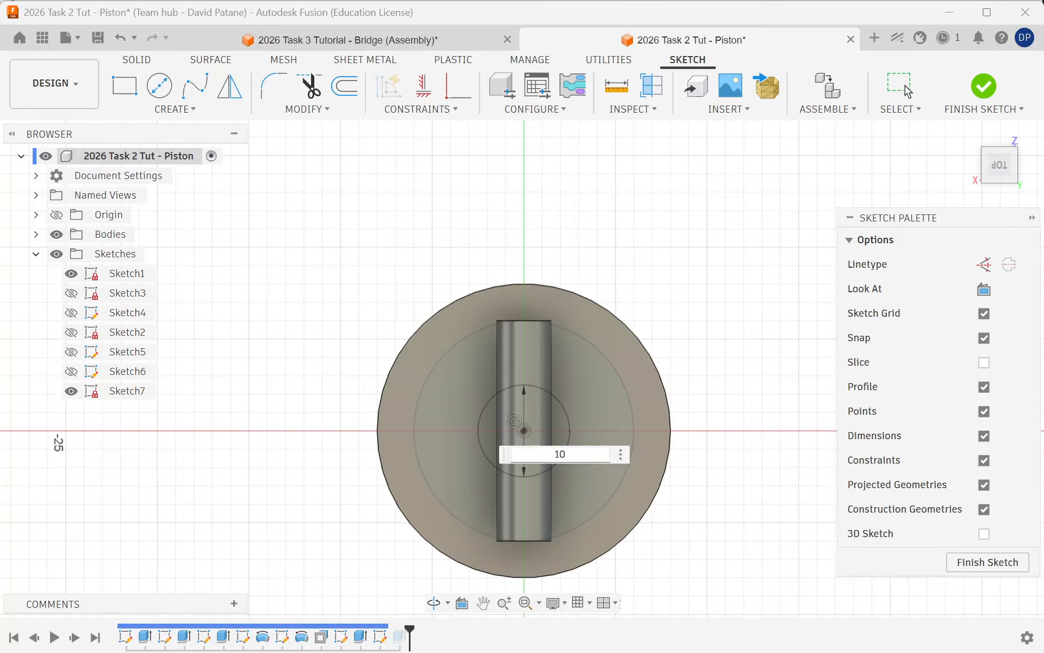
key("Return")
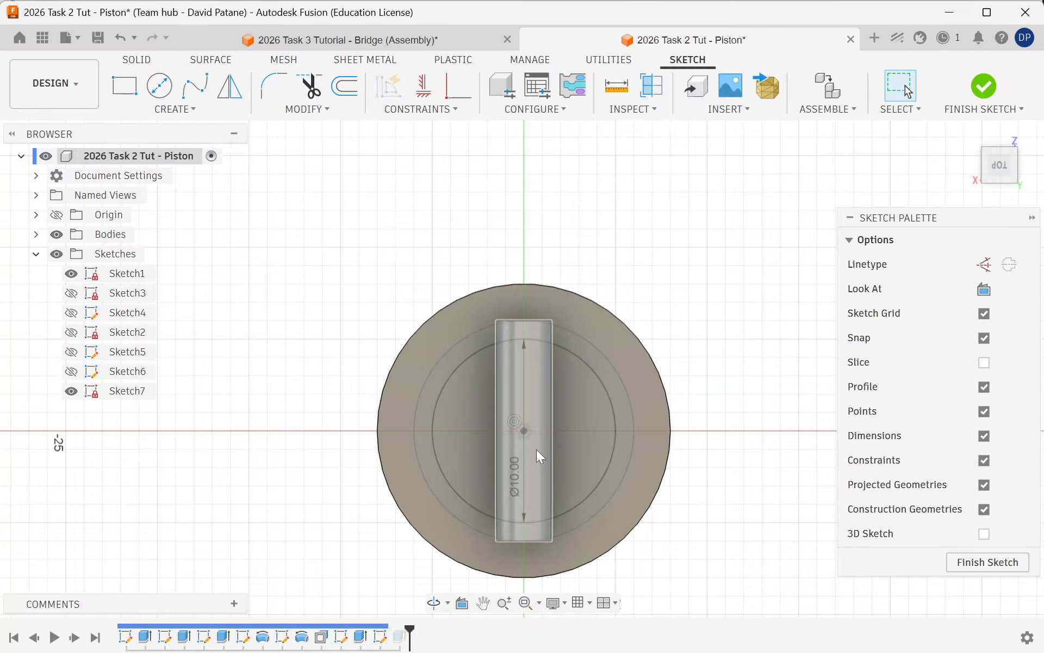
left_click(984, 86)
Examine how the rod, end disc and cap fit the transparent cylinder from the side, above and below.
mouse_move(583, 483)
middle_mouse_down("shift")
mouse_move(735, 482)
mouse_move(699, 413)
mouse_move(749, 418)
mouse_move(690, 524)
mouse_move(700, 479)
middle_mouse_up("shift")
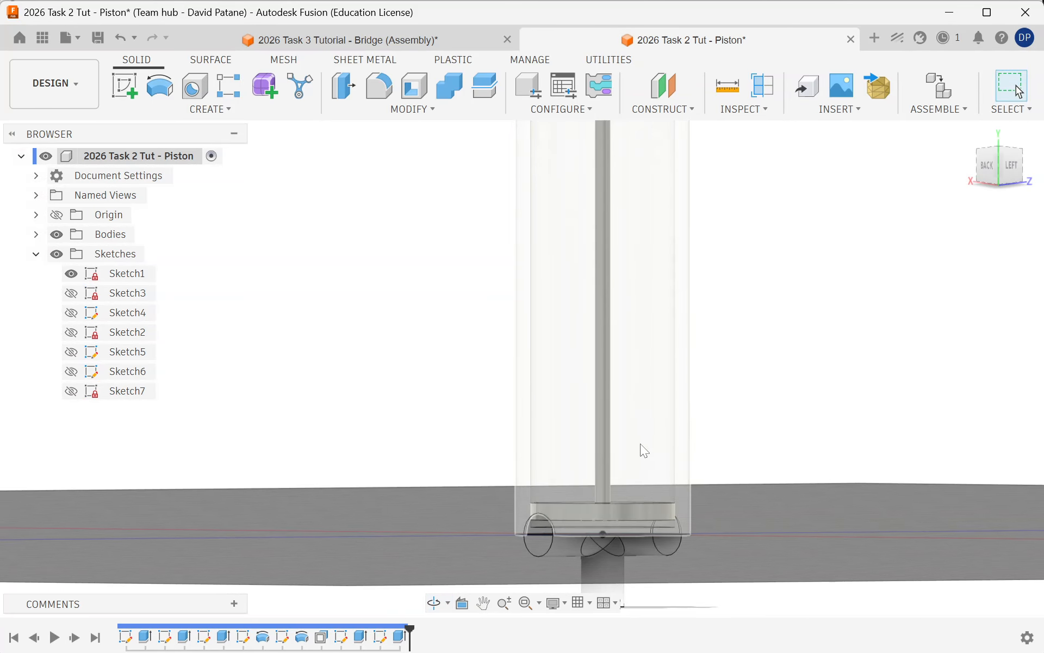
scroll(641, 442, "down", 3)
scroll(578, 321, "up", 3)
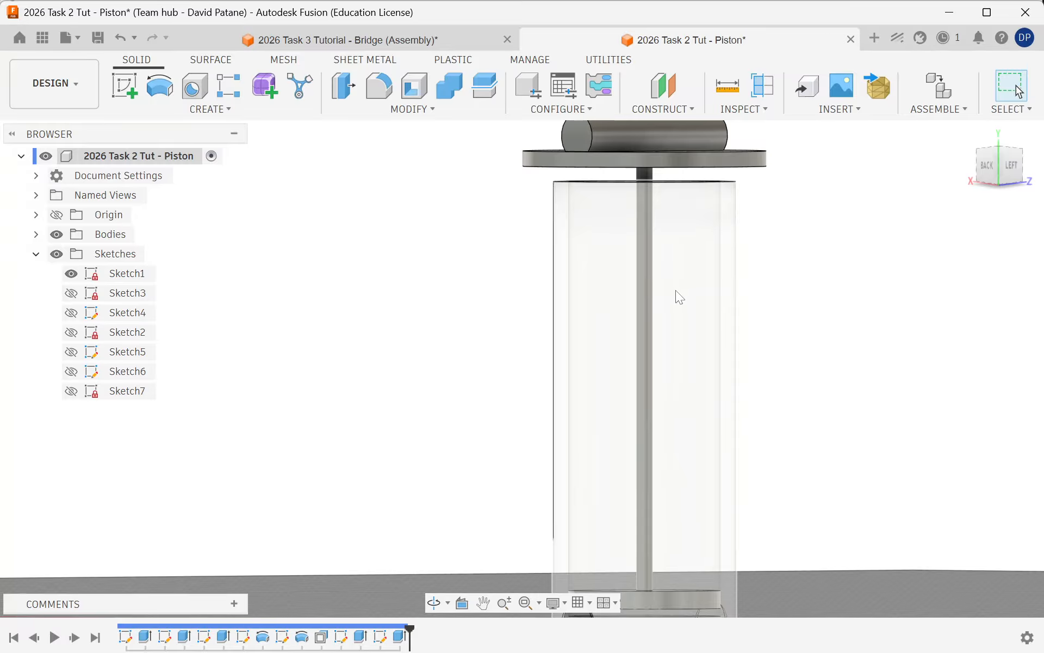
middle_click_drag(676, 290, 716, 368, "shift")
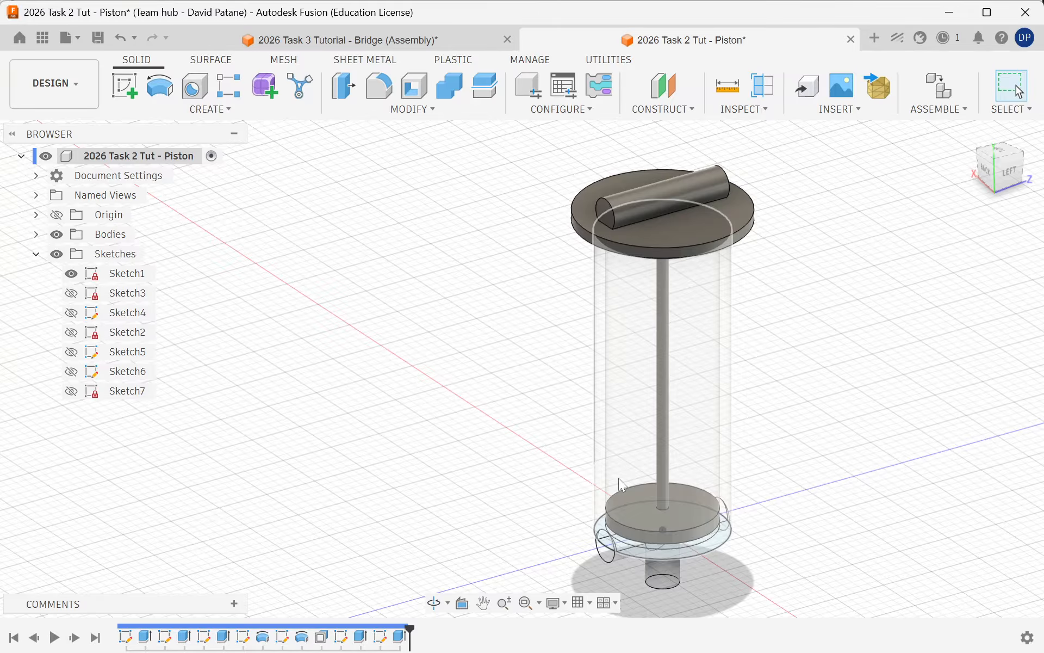
scroll(716, 556, "up", 3)
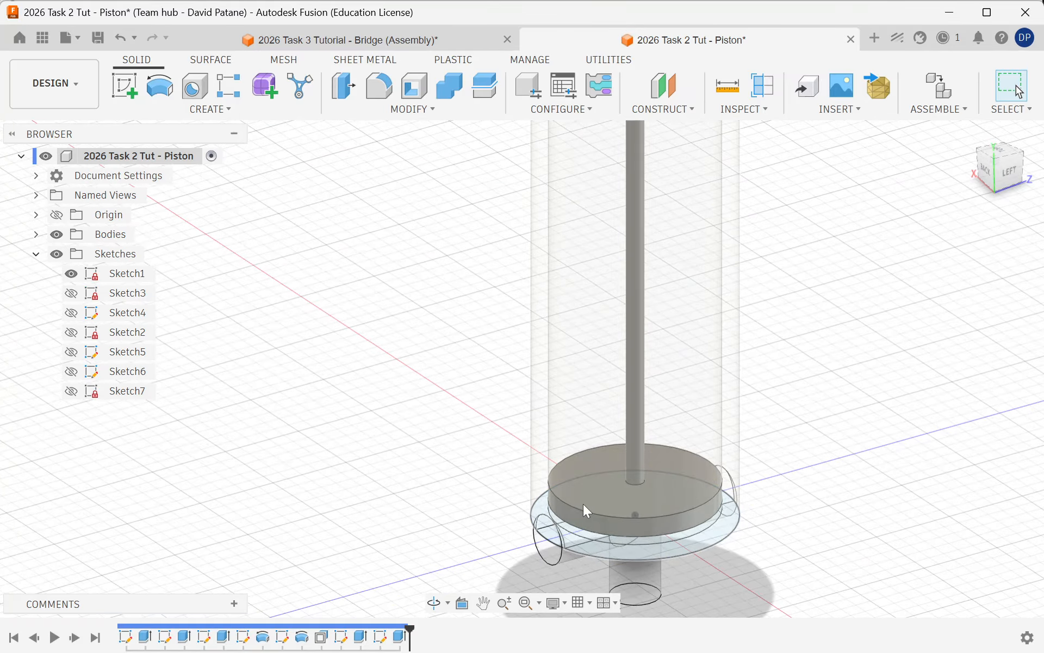
scroll(762, 459, "down", 5)
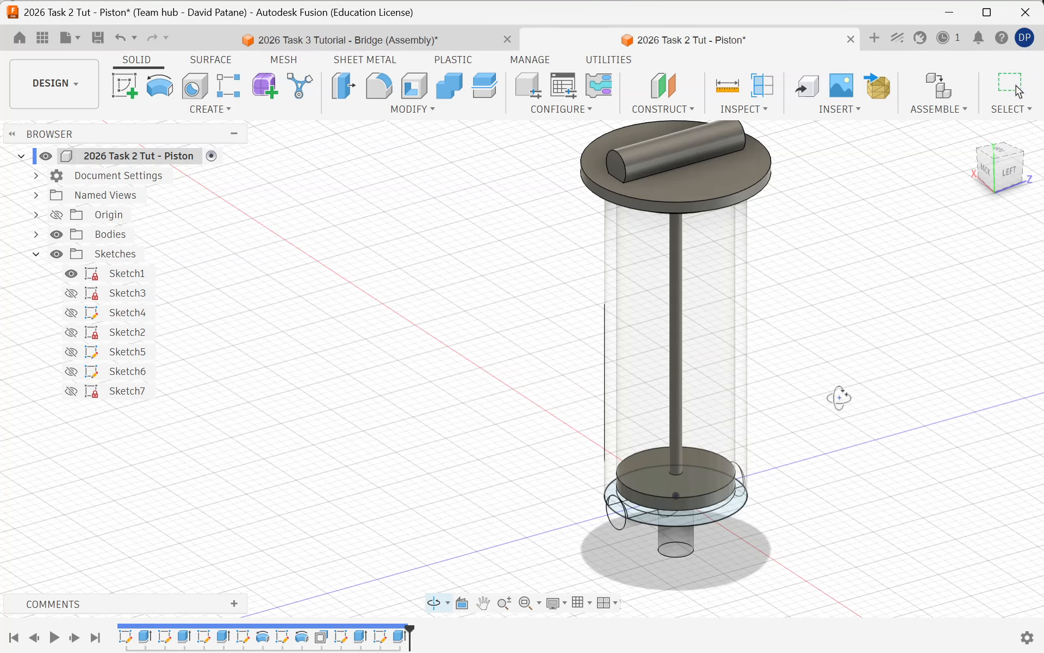
middle_click_drag(840, 397, 830, 347, "shift")
scroll(830, 387, "up", 5)
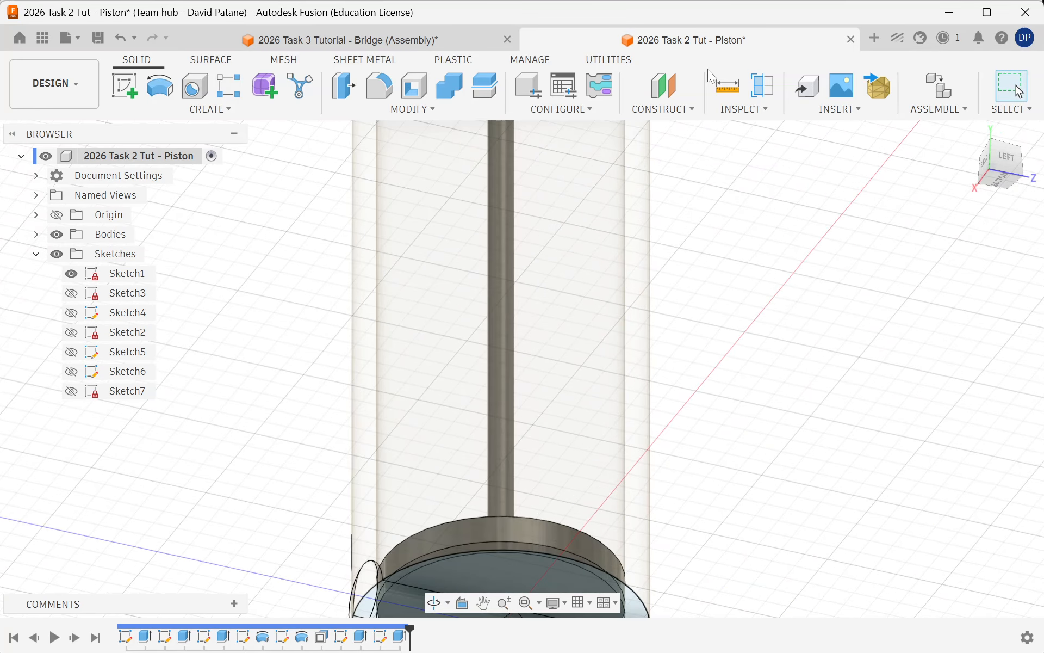
Measure the underside face of the disc at the base of the piston rod, and clear the selection.
left_click(727, 88)
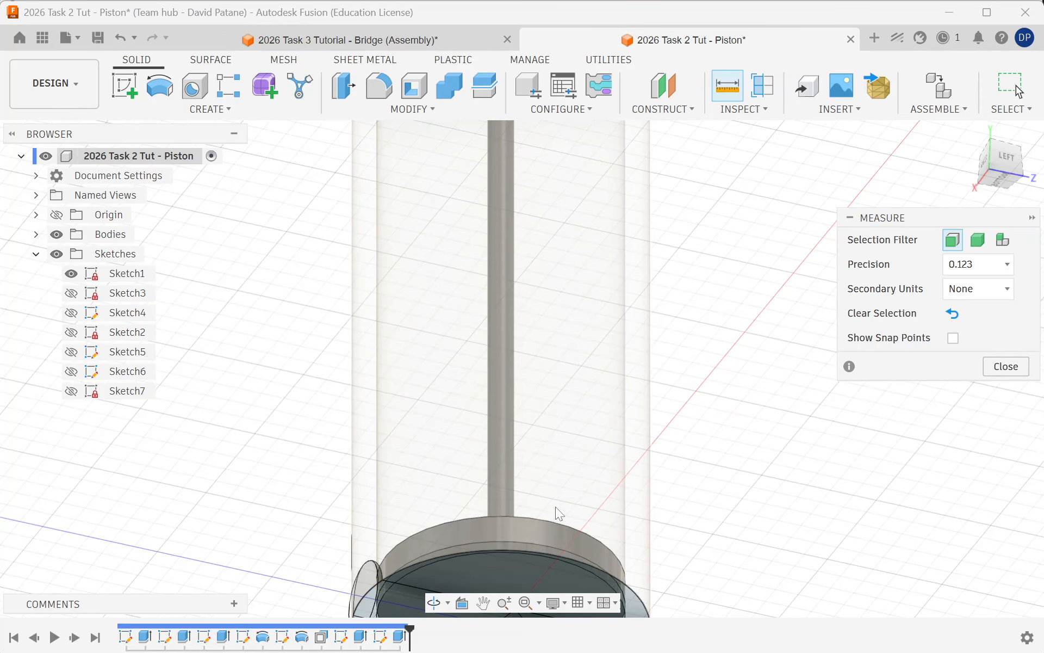
middle_click_drag(548, 471, 644, 430, "shift")
left_click(511, 541)
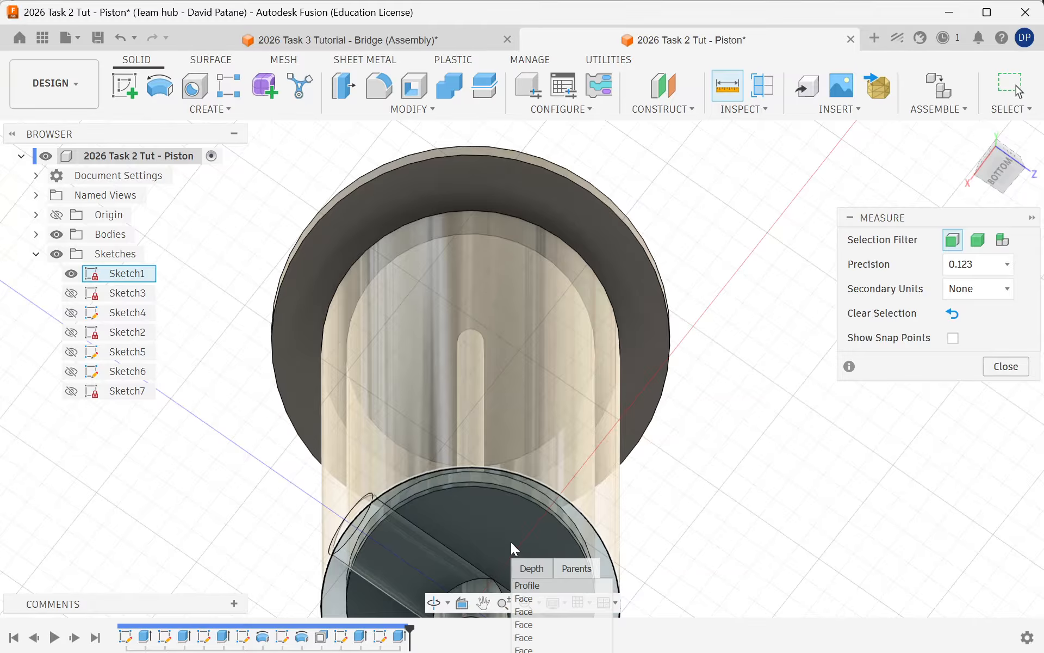
scroll(687, 484, "up", 1)
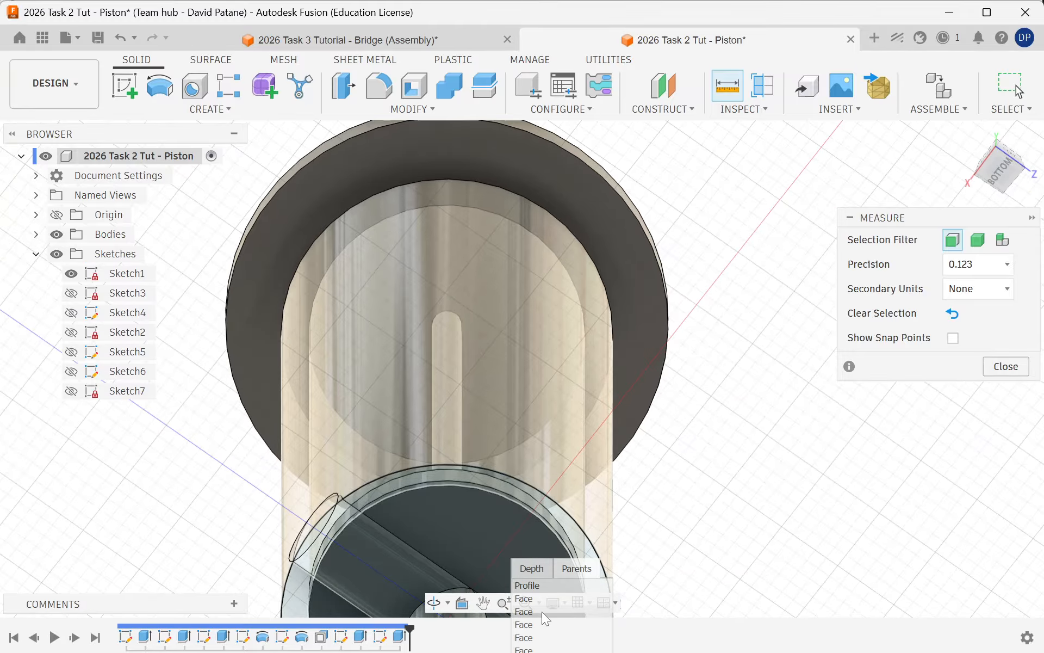
left_click(544, 612)
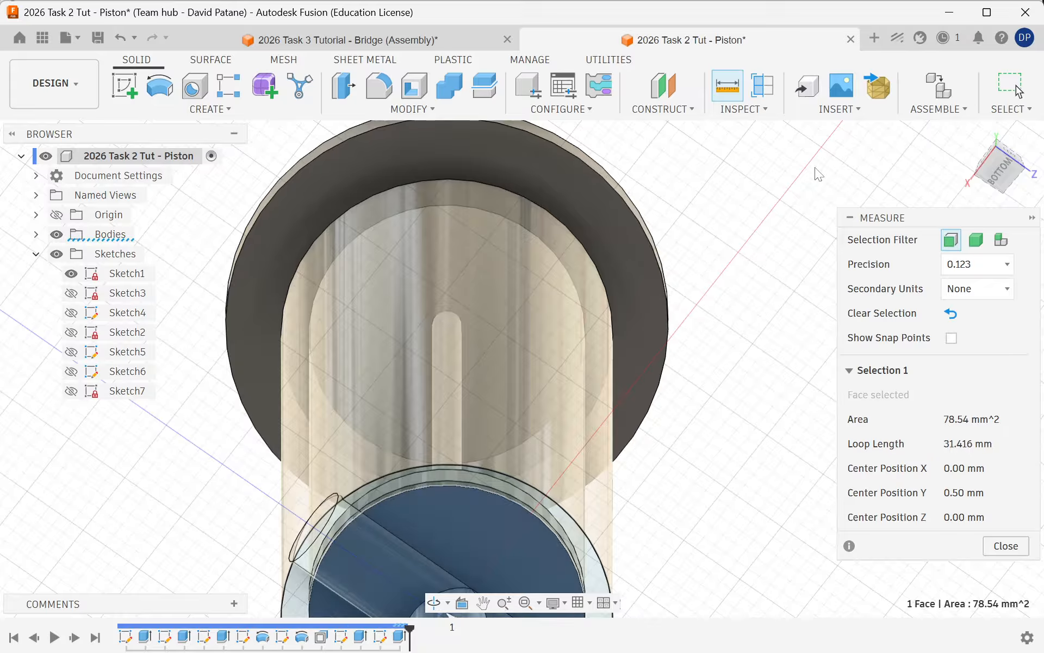
left_click(710, 272)
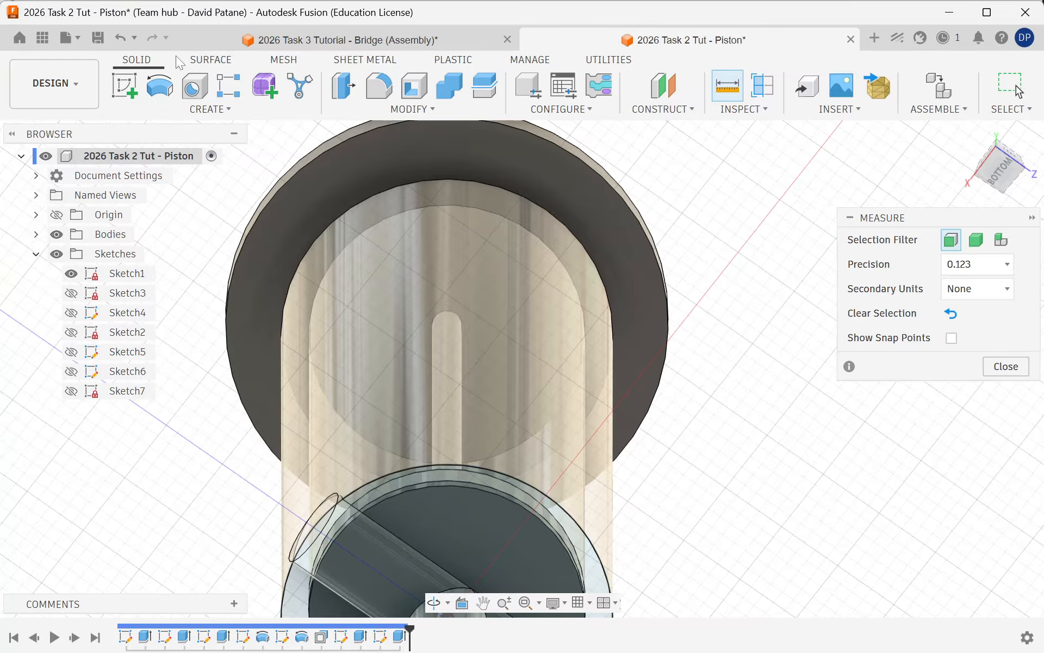
Save the piston design and update the out-of-date Piston:1 component to its latest version in the bridge assembly.
left_click(102, 38)
left_click(349, 43)
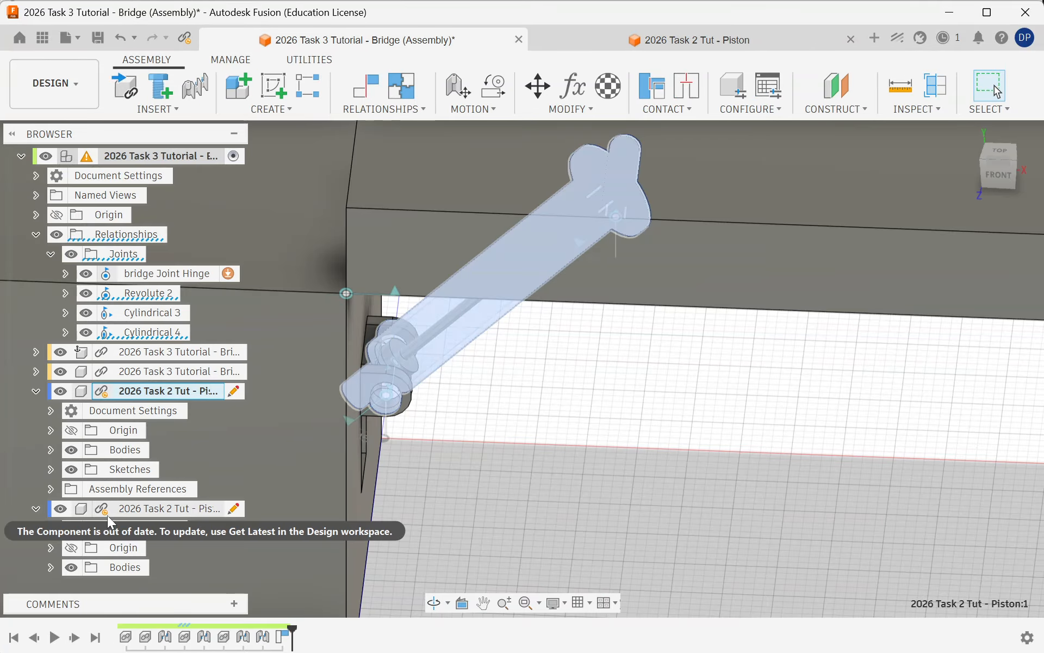
left_click(106, 514)
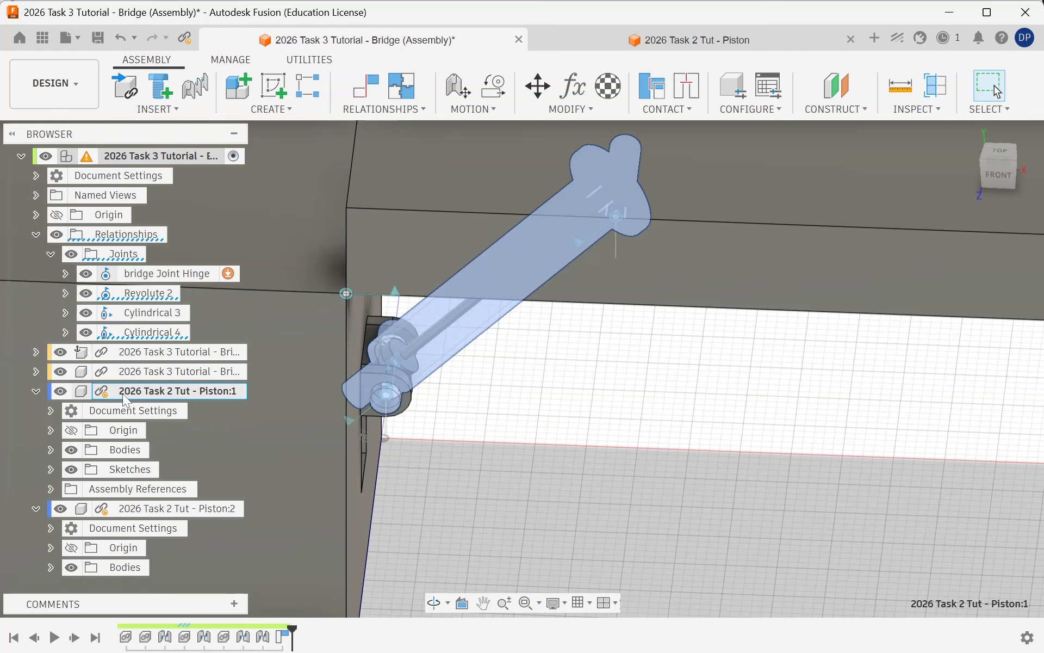
right_click(122, 393)
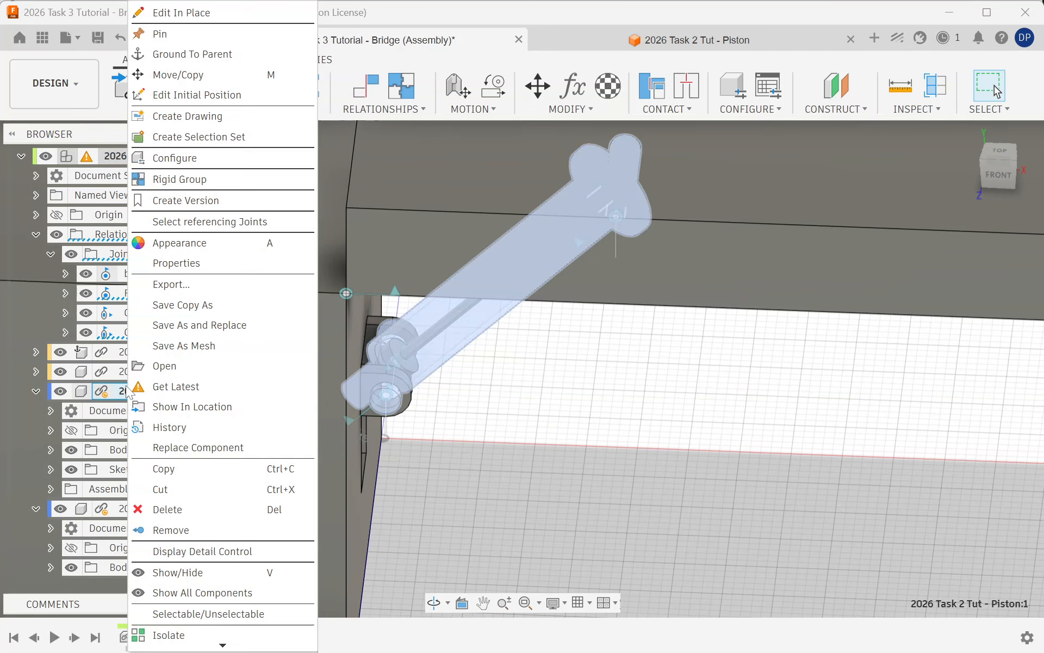
left_click(188, 387)
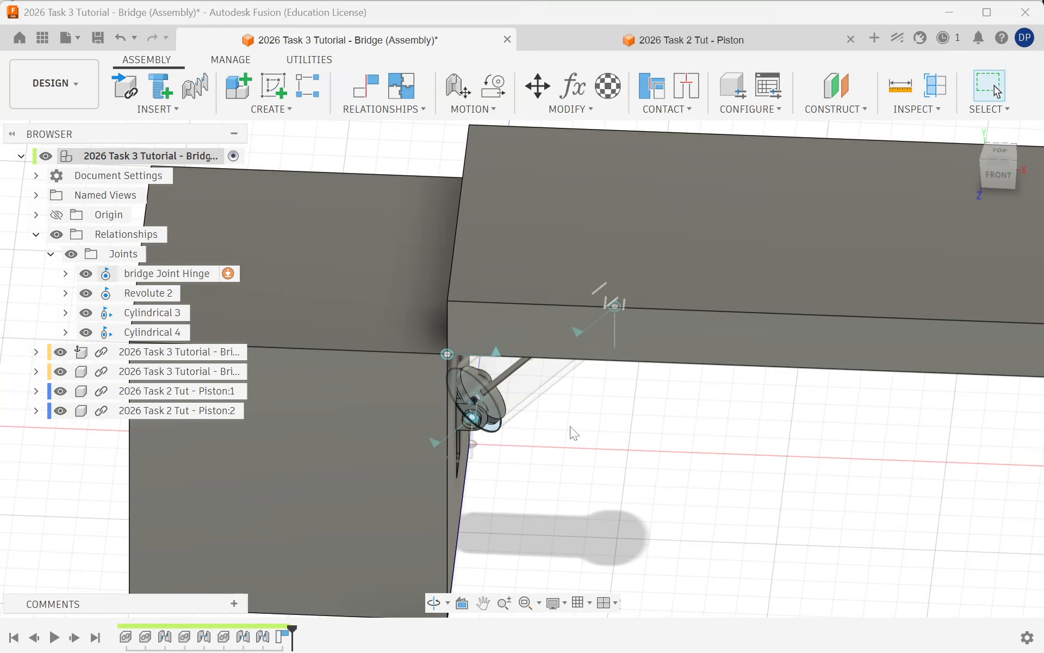
Animate the bridge Joint Hinge to check how the resized piston moves with the bridge, and stop the animation.
middle_click_drag(570, 427, 564, 367, "shift")
scroll(638, 291, "up", 4)
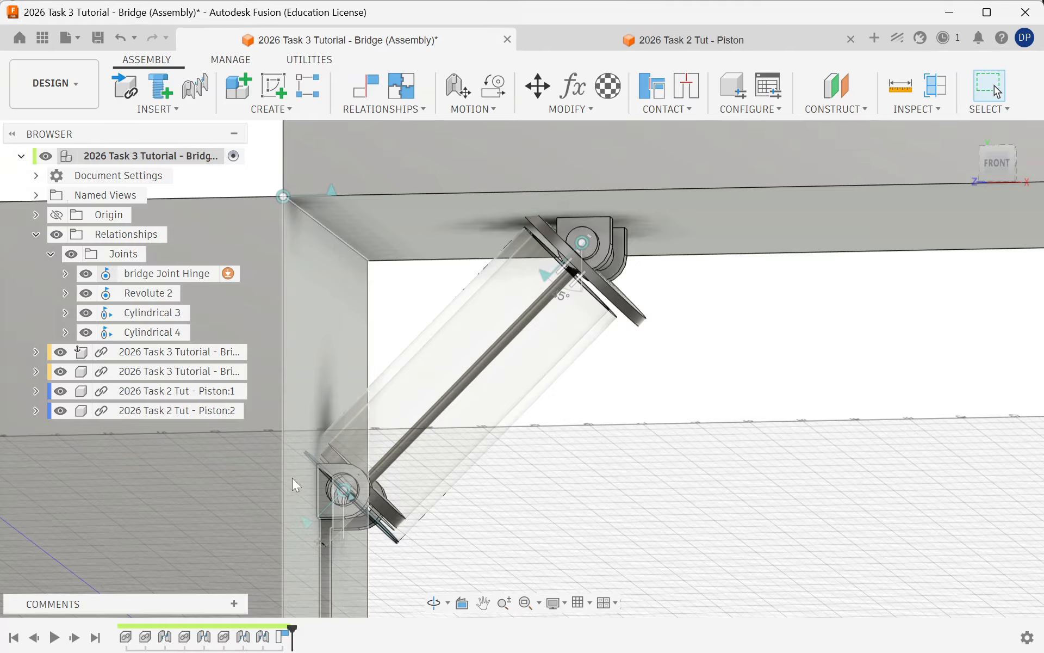
middle_click_drag(292, 477, 381, 469, "shift")
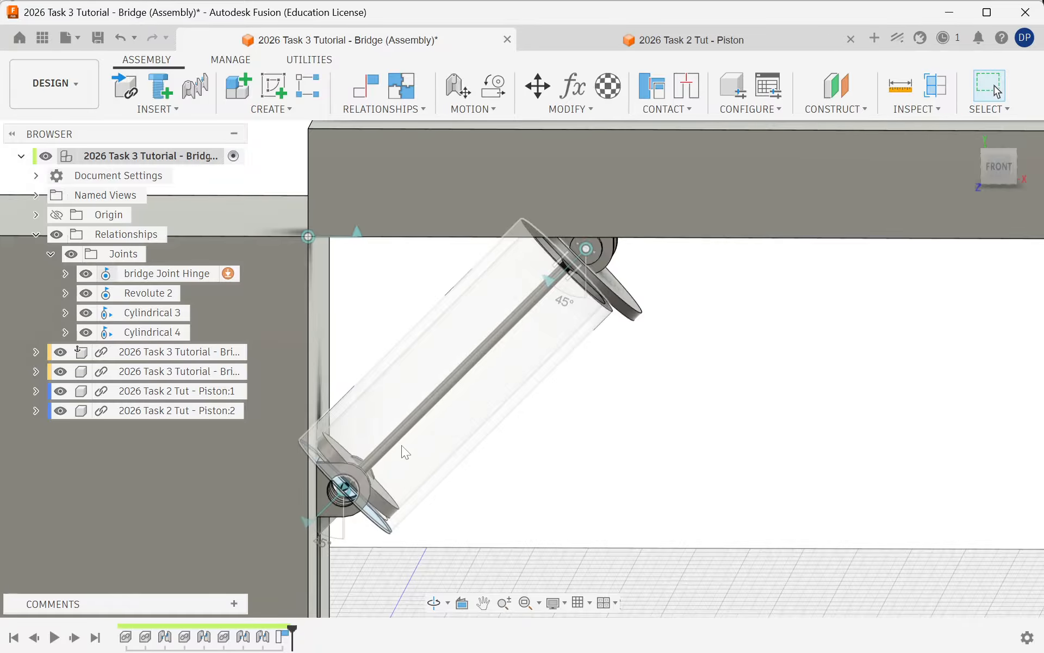
left_click(37, 234)
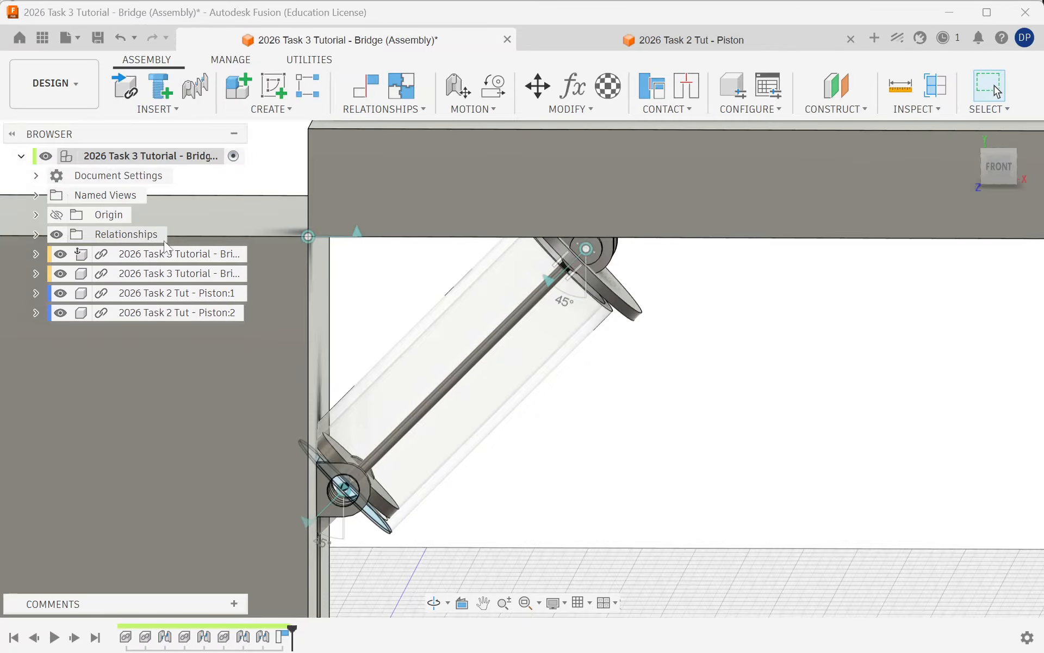
left_click(37, 234)
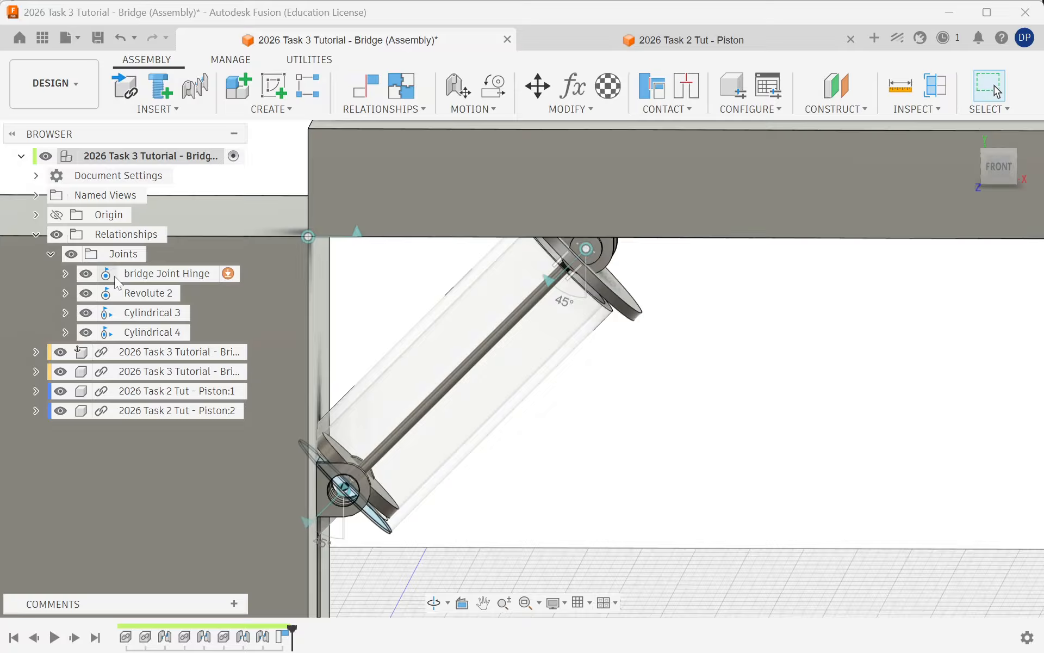
right_click(148, 275)
left_click(231, 457)
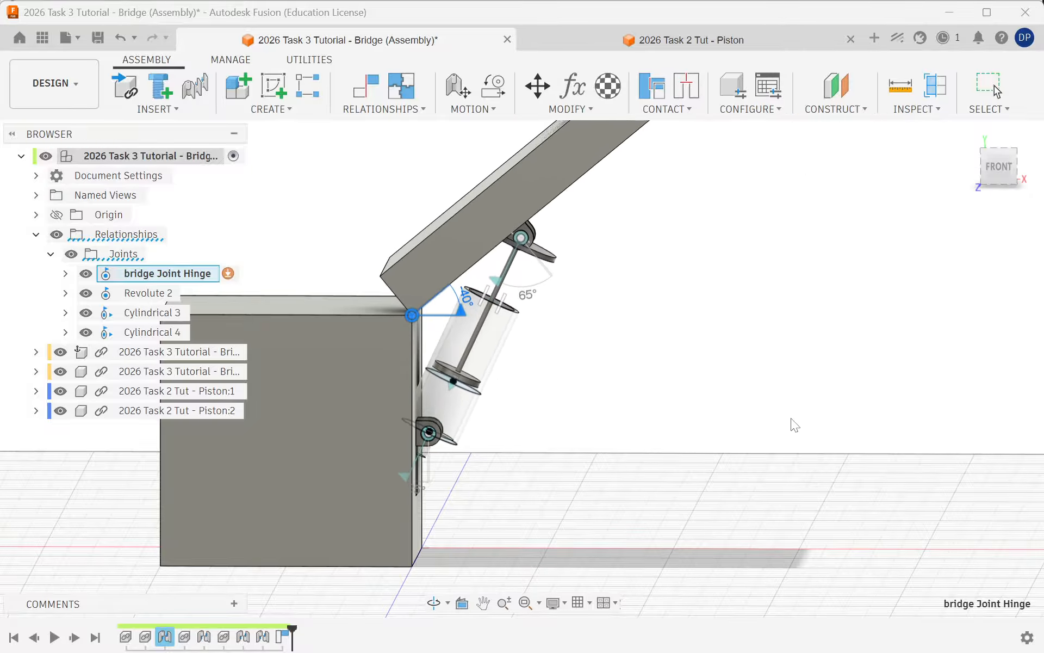
key("Escape")
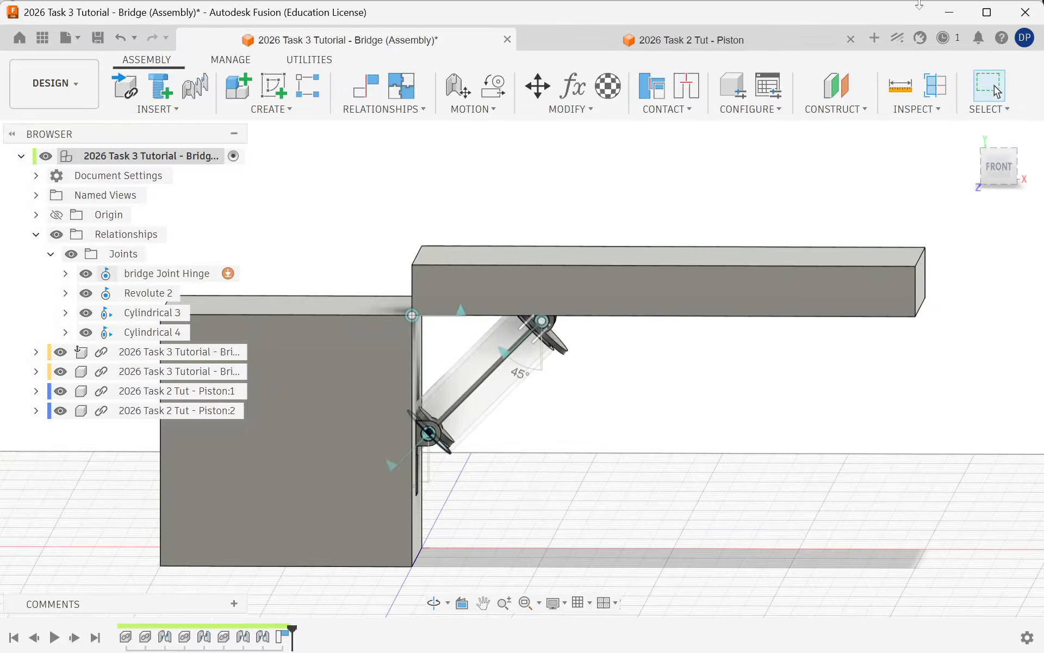
Create a new part design in millimetres and start a sketch on the horizontal origin plane.
left_click(874, 38)
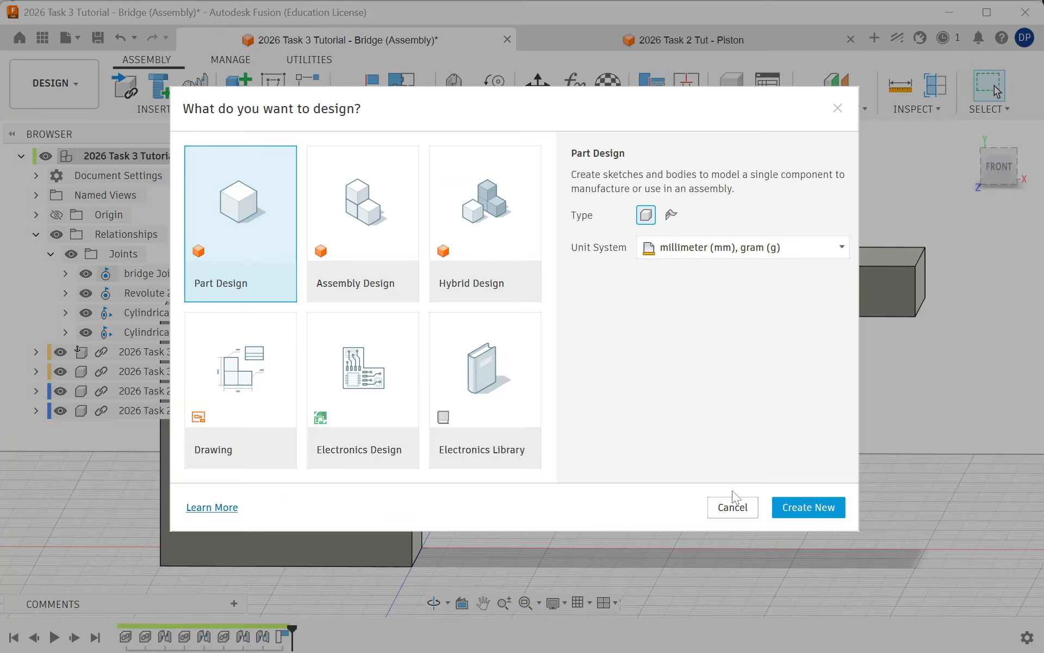
left_click(801, 517)
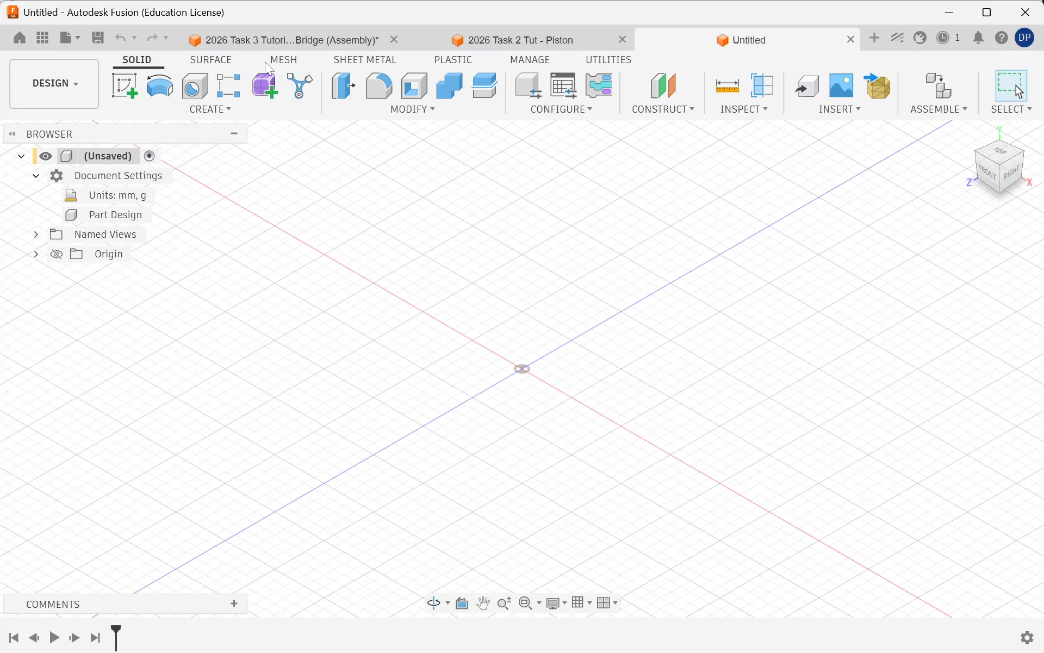
left_click(125, 86)
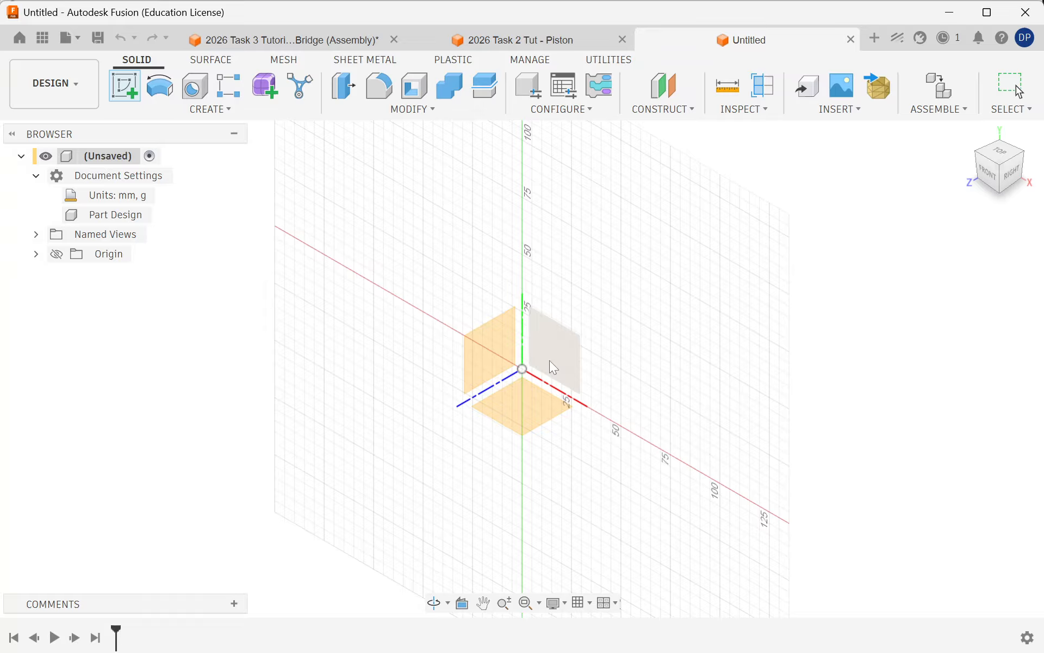
left_click(508, 406)
Draw a circle centred on the origin with a diameter of 6 mm.
left_click(162, 87)
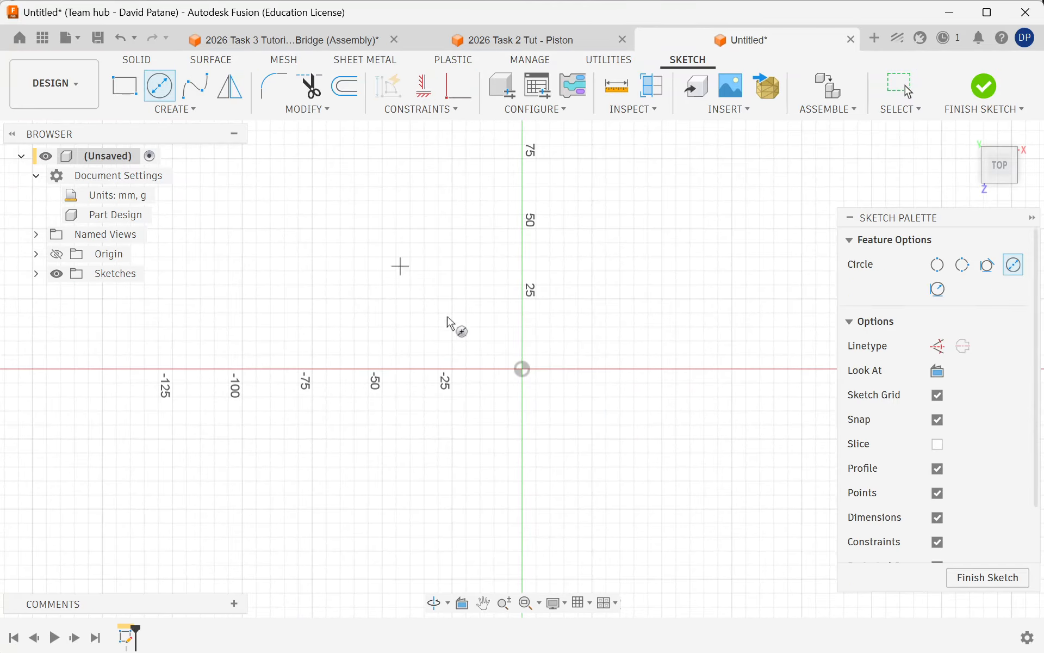
scroll(522, 388, "up", 2)
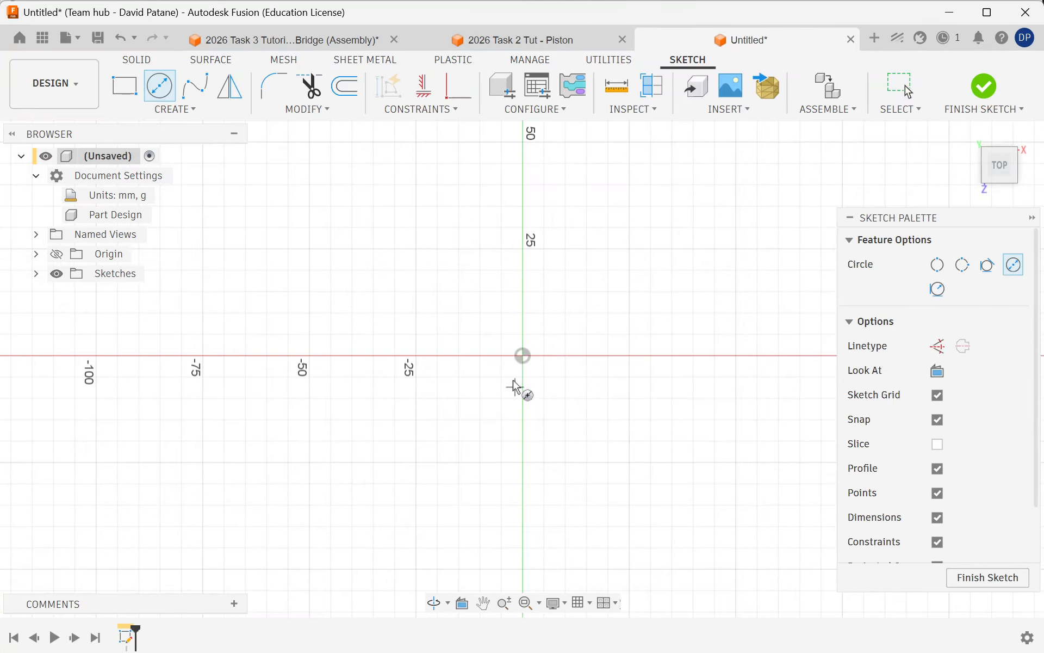
left_click(527, 358)
type("3")
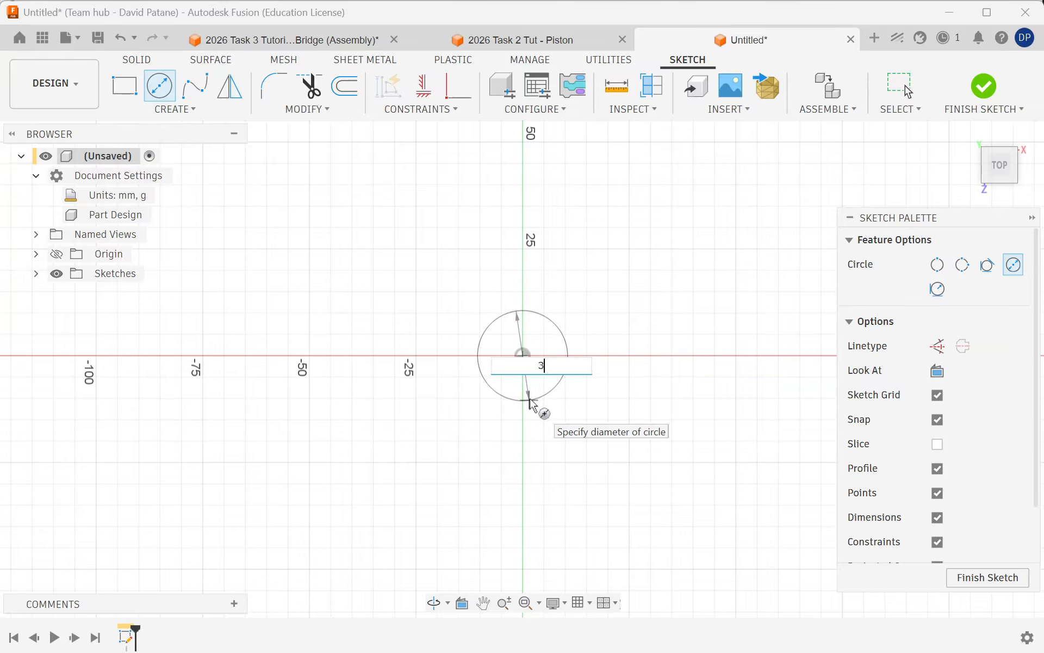
key("Tab")
scroll(524, 391, "up", 2)
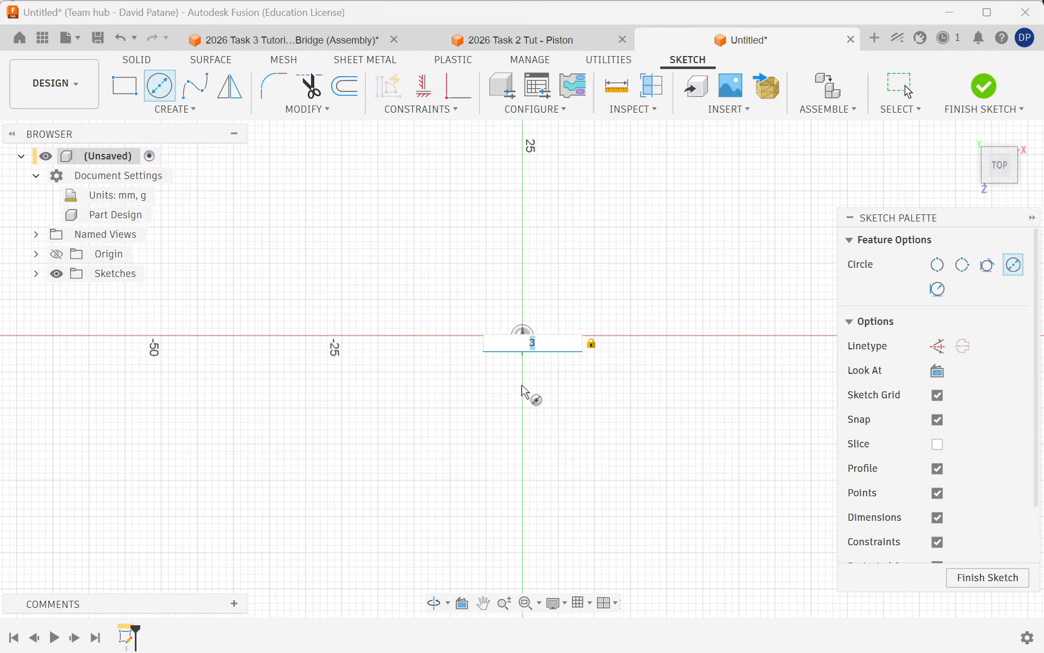
scroll(524, 391, "up", 2)
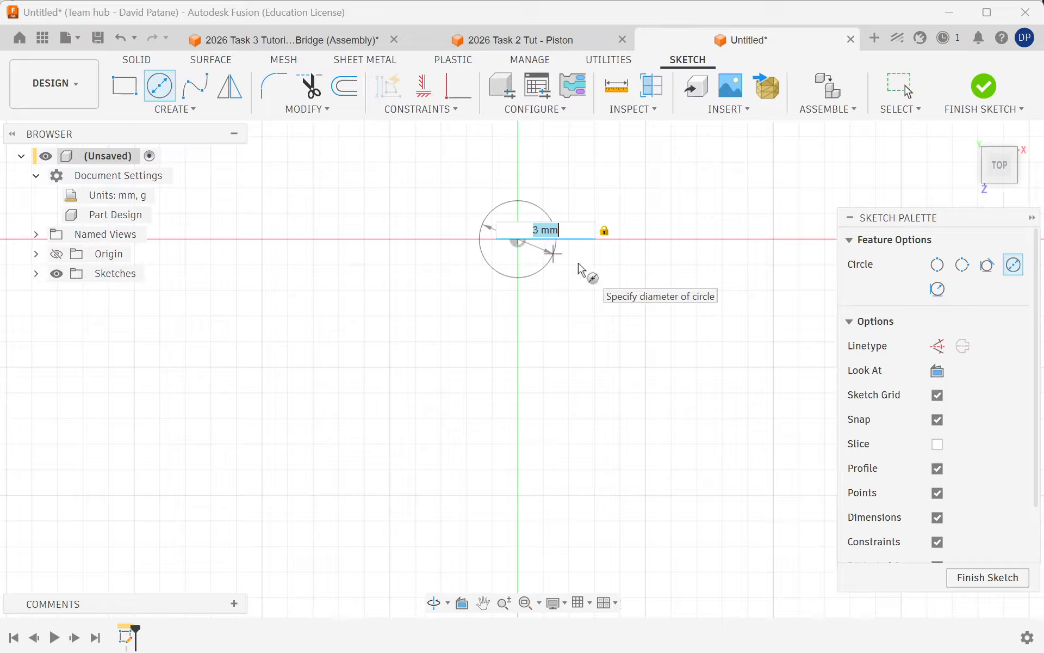
type("6")
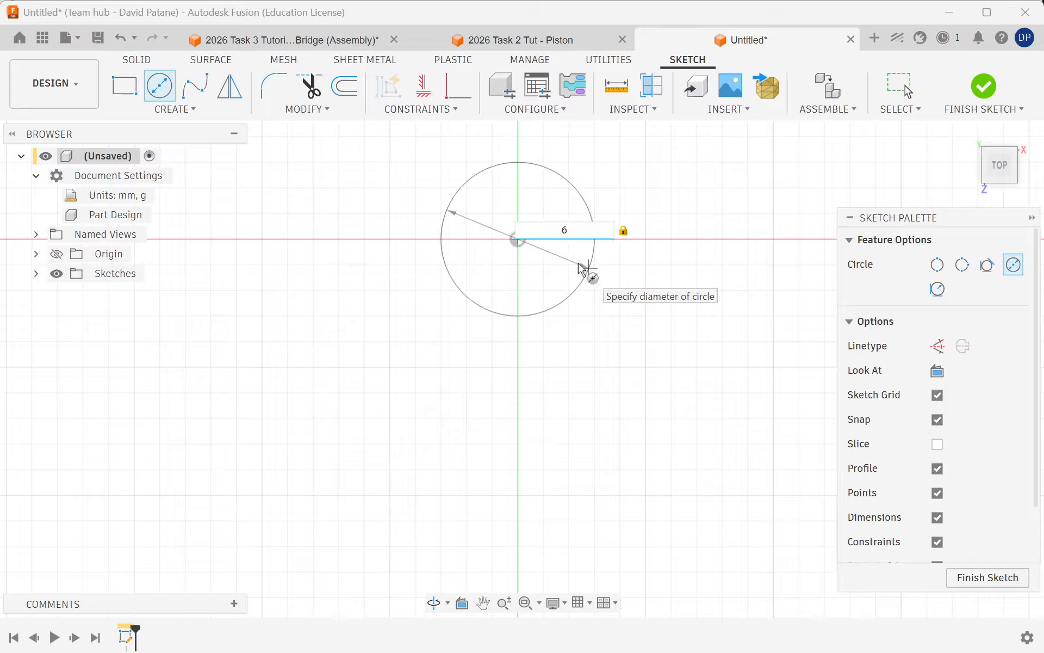
key("Return")
key("Escape")
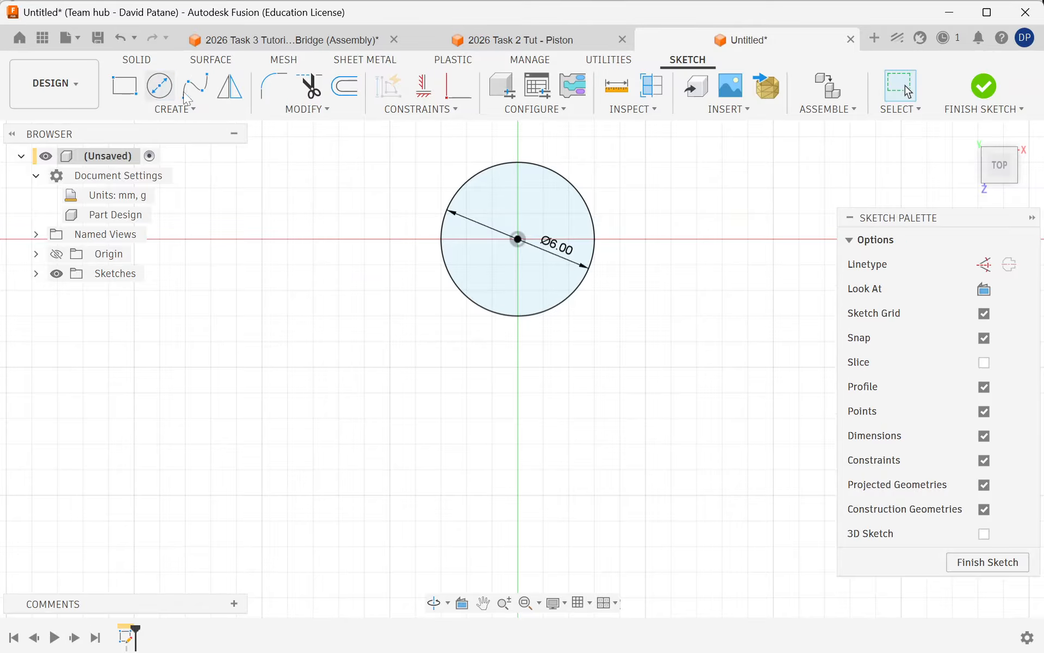
Draw a concentric circle 5 mm in diameter inside the 6 mm circle and finish the sketch.
left_click(159, 85)
left_click(518, 240)
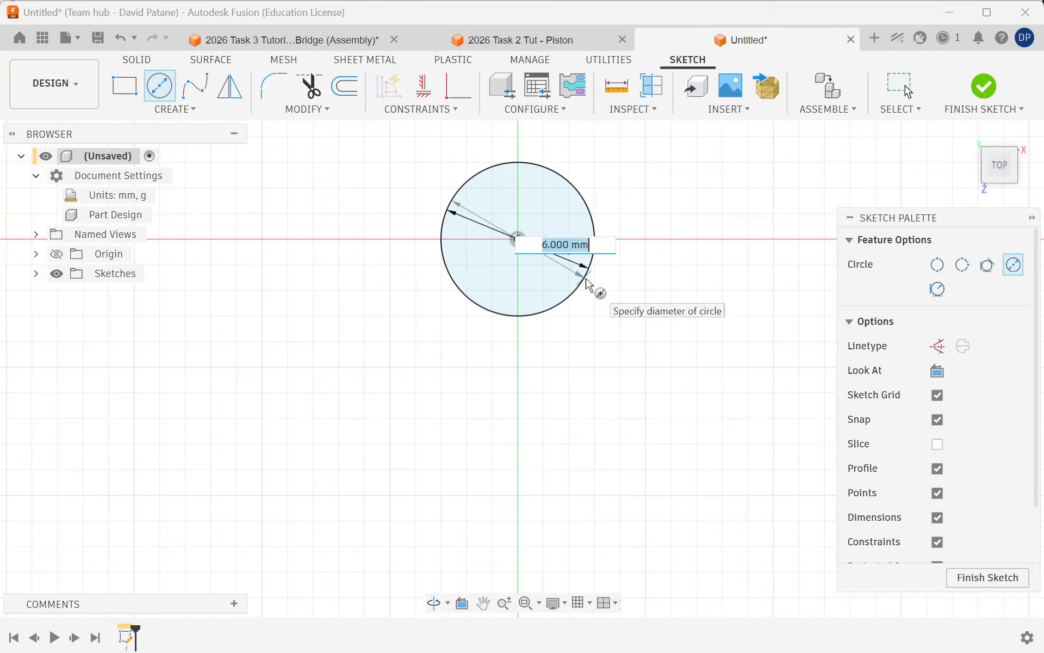
type("6-")
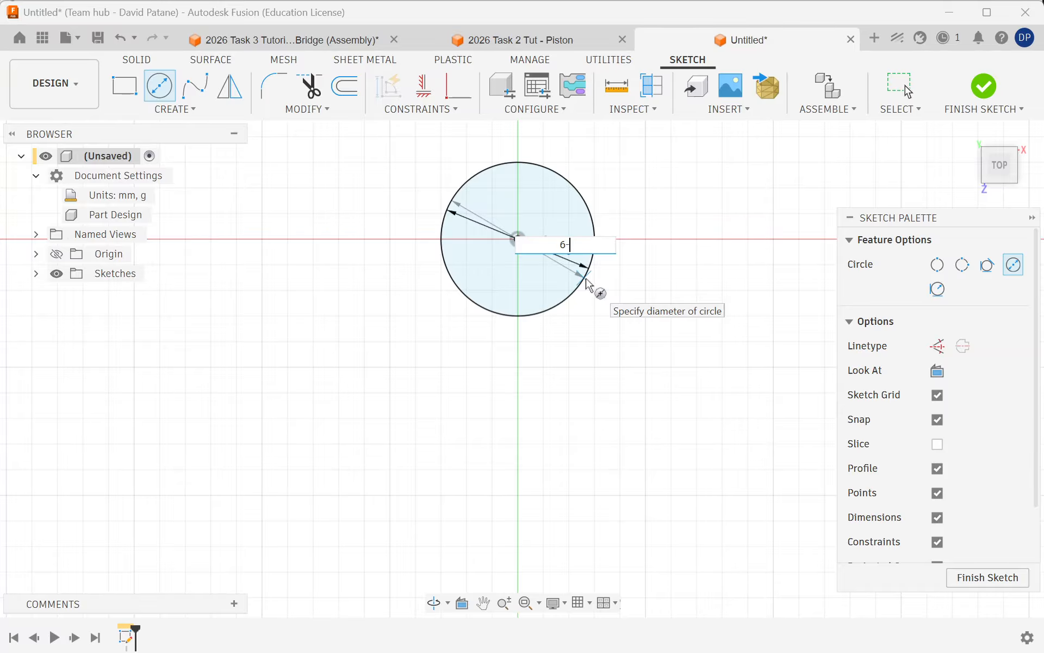
key("Return")
key("Escape")
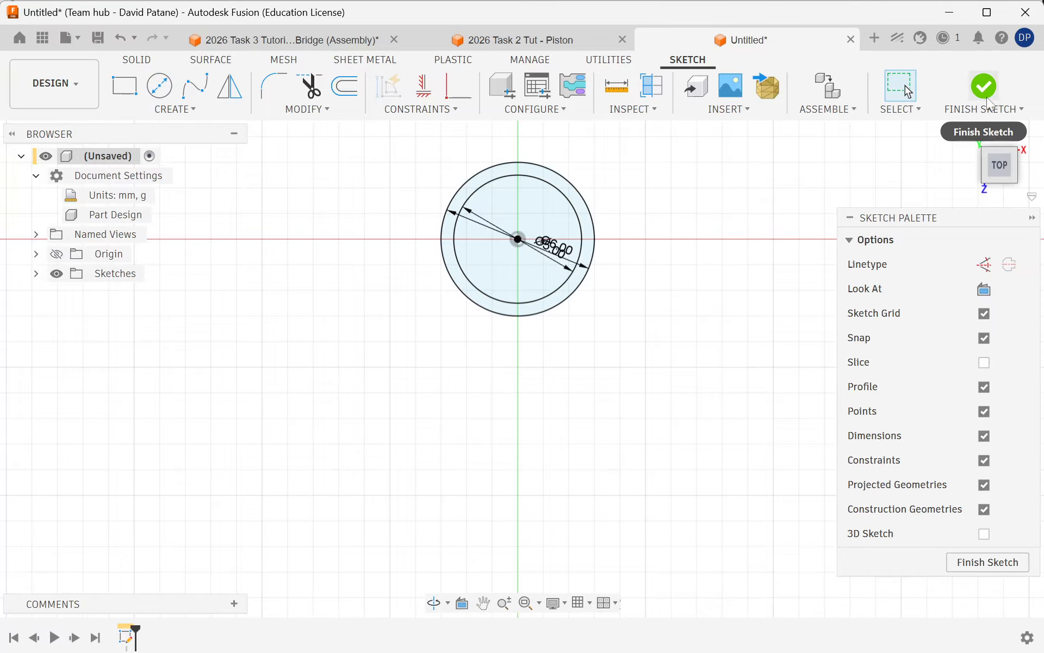
left_click(983, 87)
Extrude the ring between the two circles 50 mm upward as a new body.
middle_click_drag(400, 350, 322, 378, "shift")
scroll(322, 378, "down", 2)
scroll(334, 415, "down", 1)
scroll(360, 262, "up", 2)
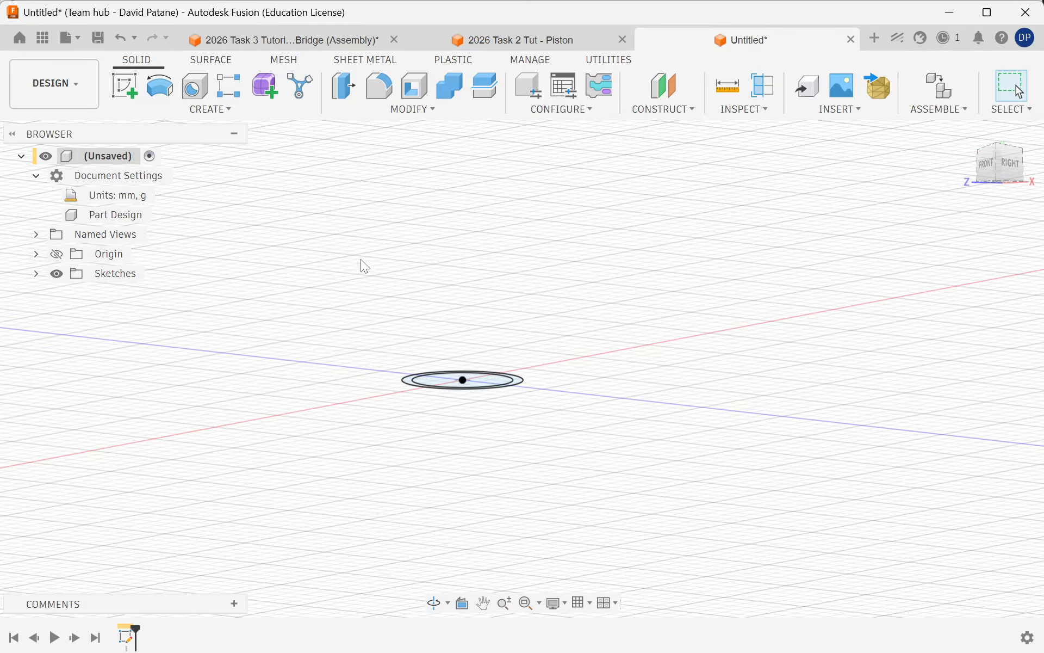
scroll(400, 381, "up", 1)
middle_click_drag(605, 285, 597, 350, "shift")
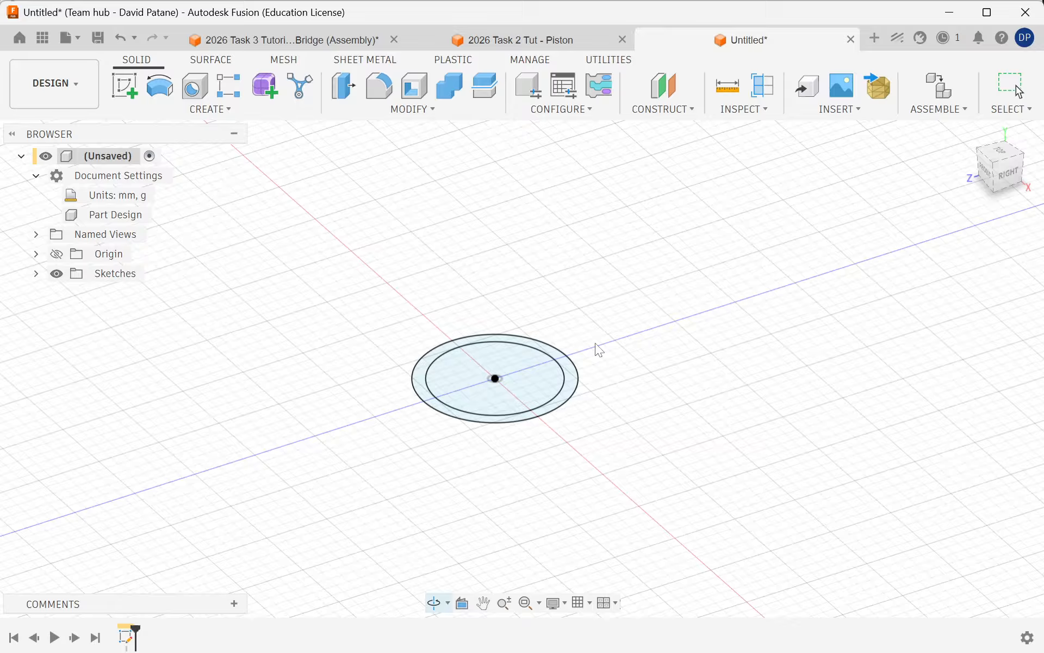
left_click(34, 272)
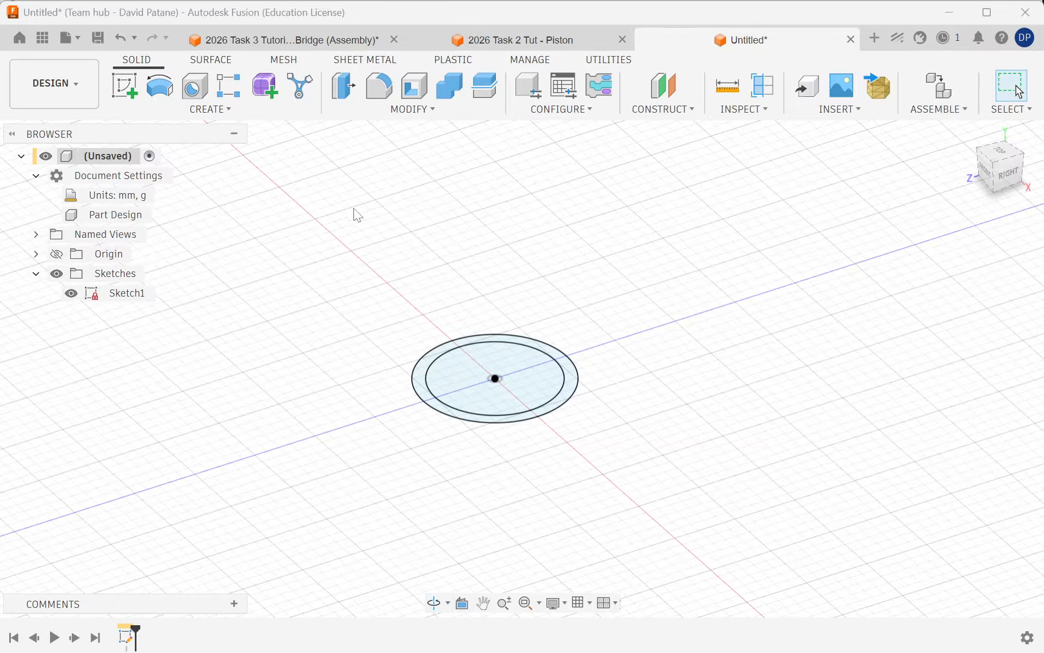
left_click(162, 113)
left_click(158, 194)
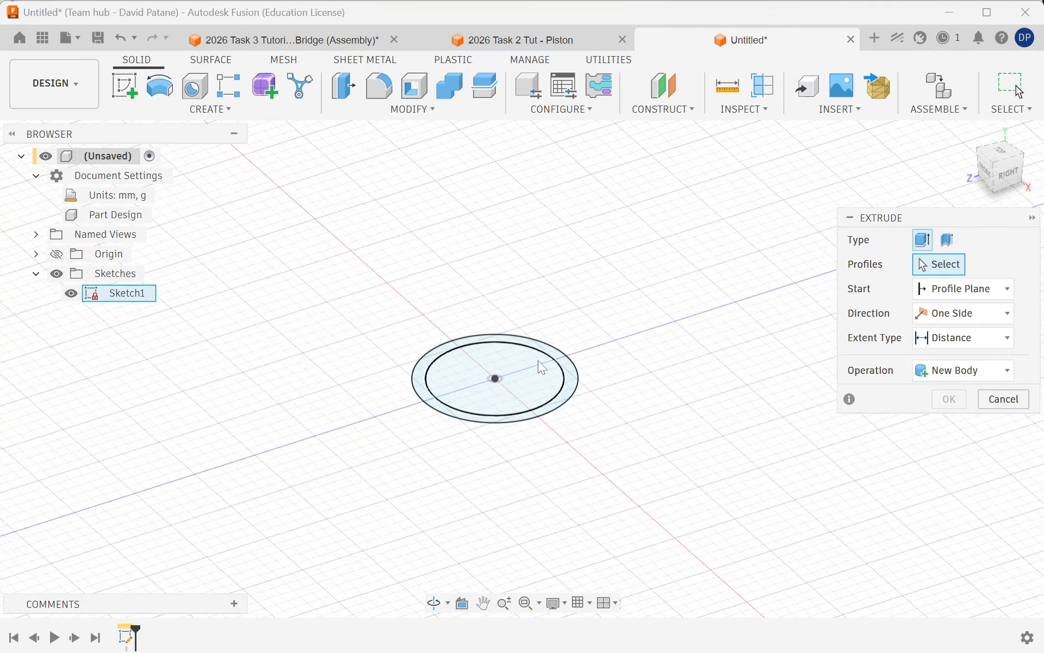
left_click(492, 340)
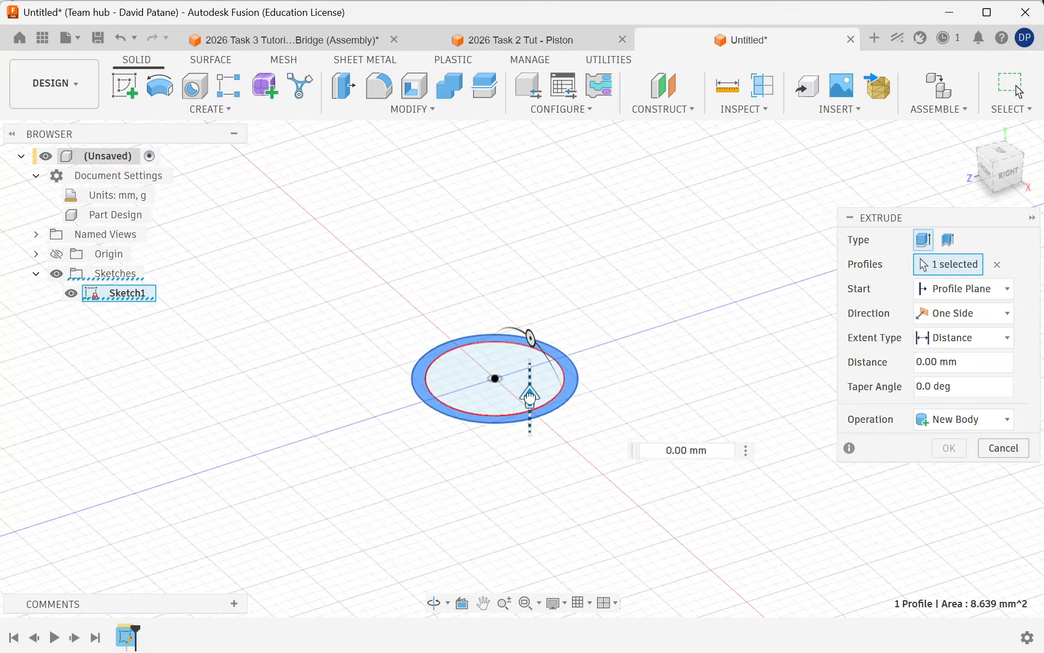
left_click_drag(531, 390, 528, 148)
scroll(356, 450, "down", 2)
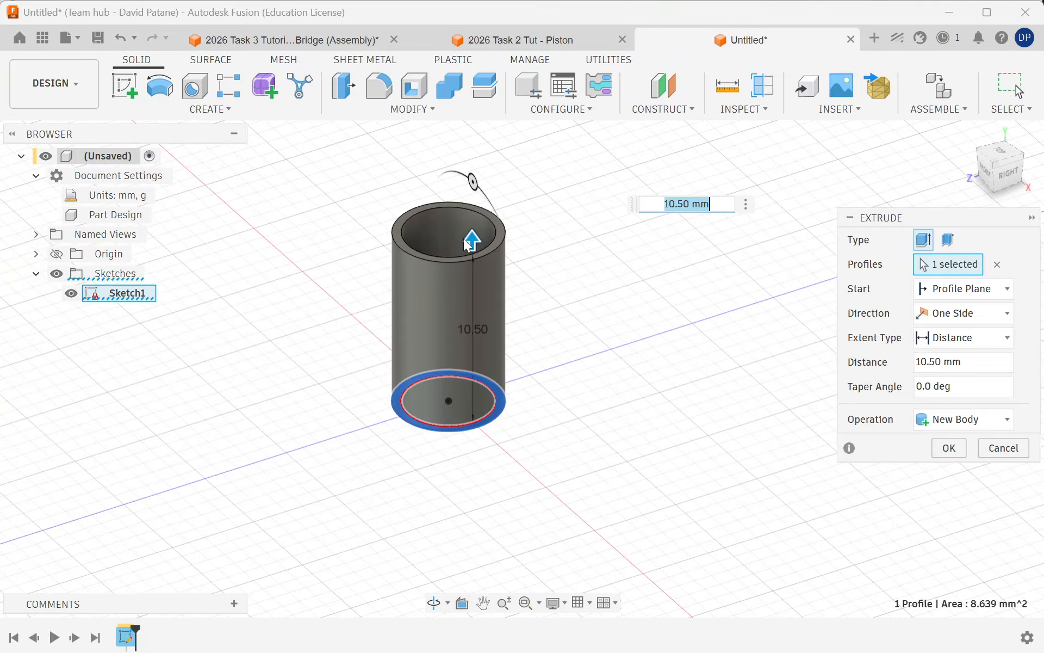
left_click_drag(467, 245, 468, 169)
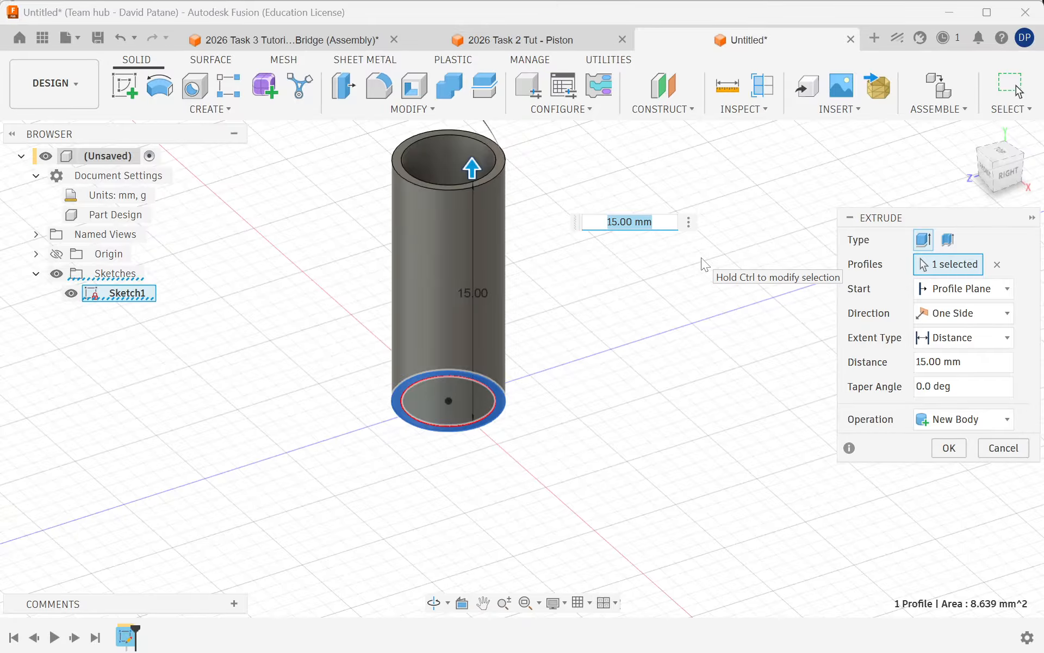
type("100")
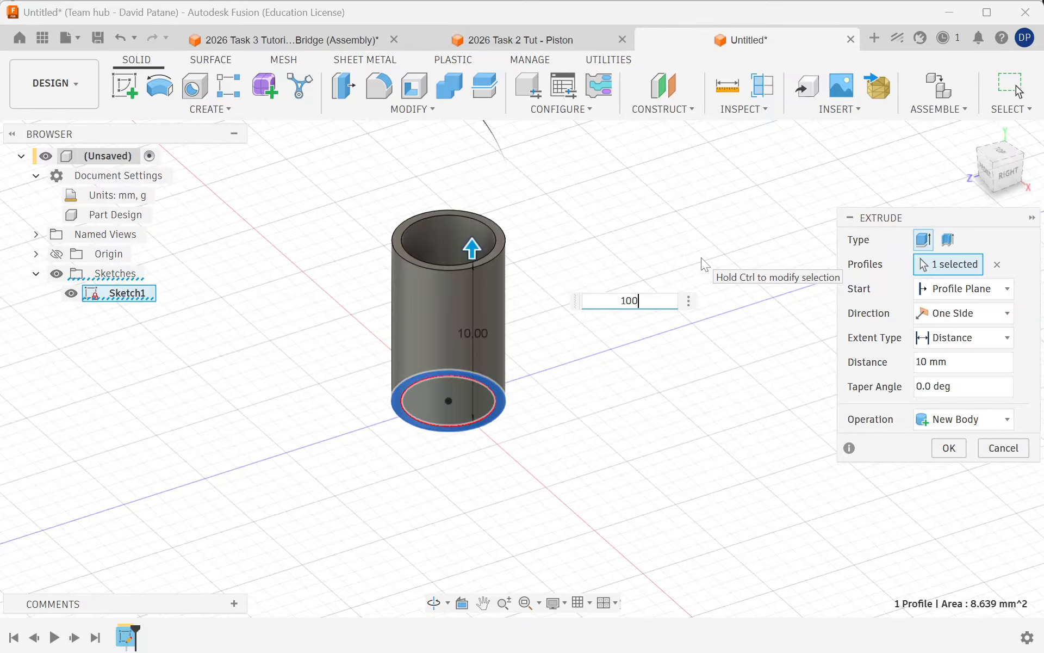
scroll(348, 514, "down", 3)
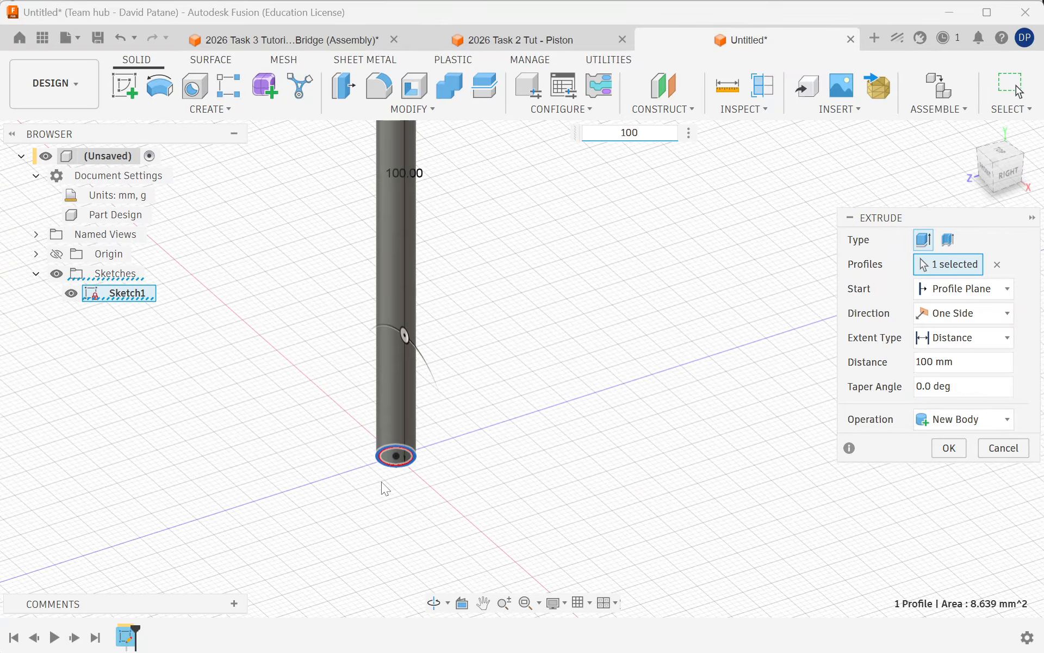
scroll(385, 485, "down", 3)
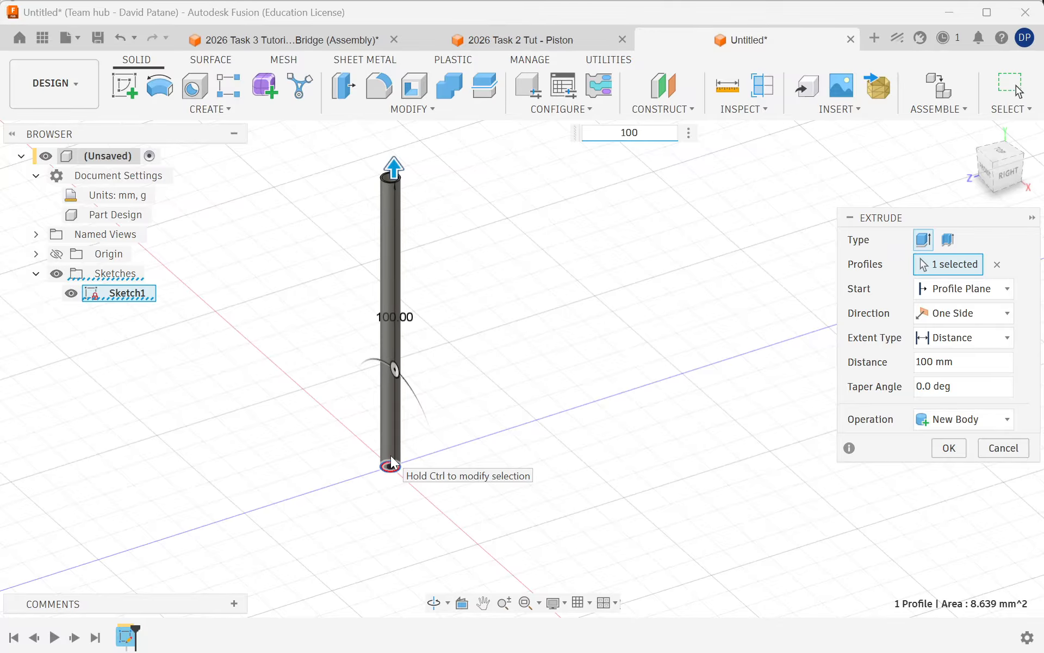
type("50")
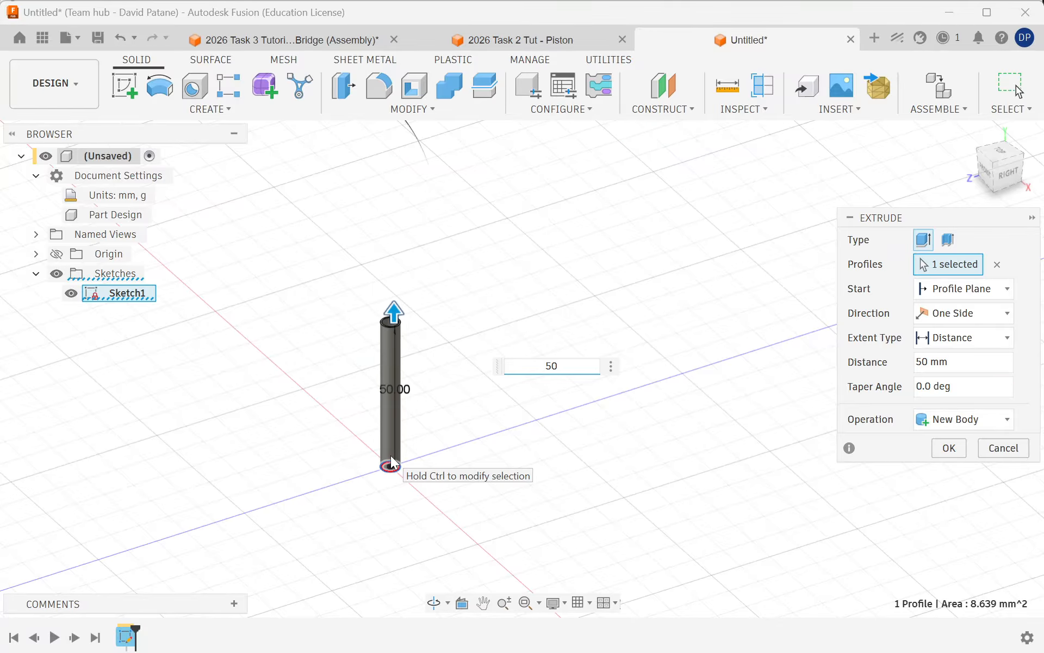
left_click(948, 447)
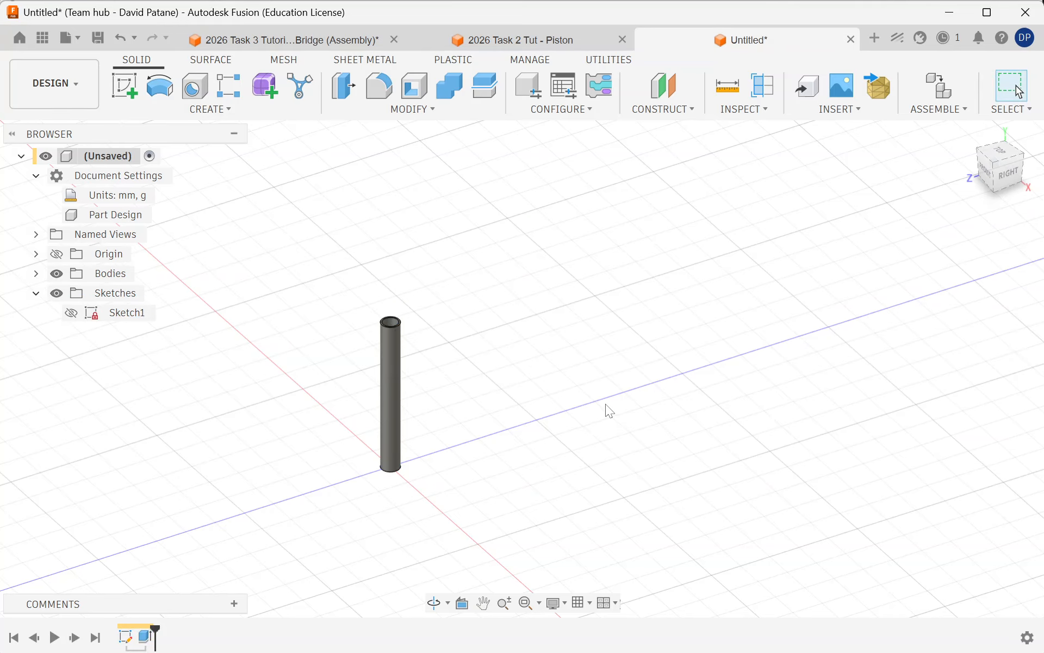
Show Sketch1 again and extrude its inner circle 50 mm into the tube as a separate new body.
scroll(384, 396, "up", 2)
left_click(71, 313)
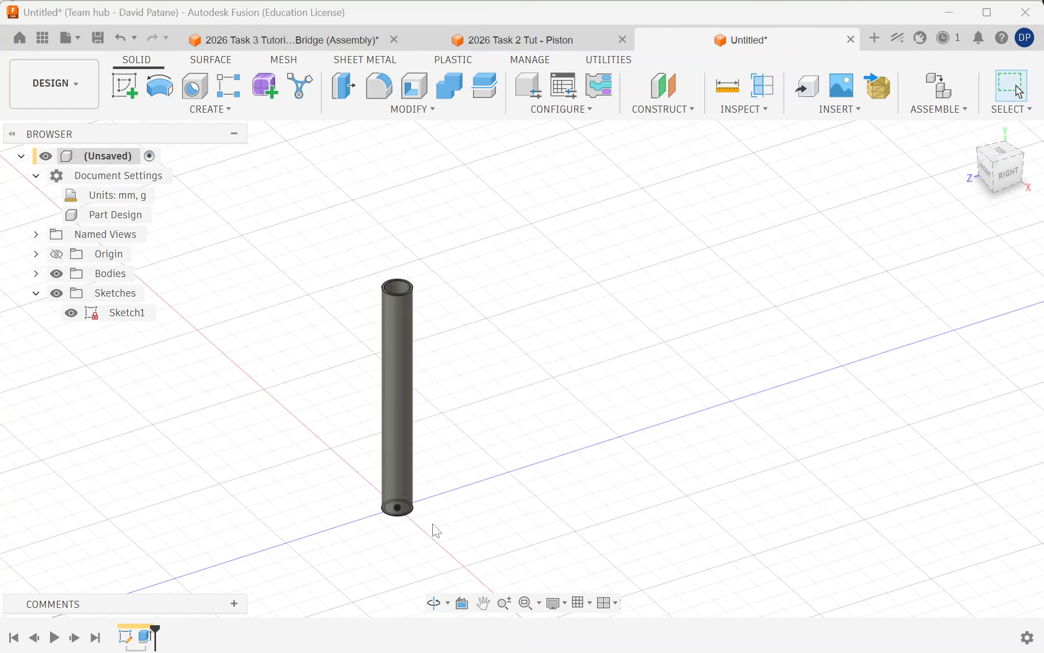
middle_click_drag(566, 472, 544, 321, "shift")
scroll(393, 514, "up", 8)
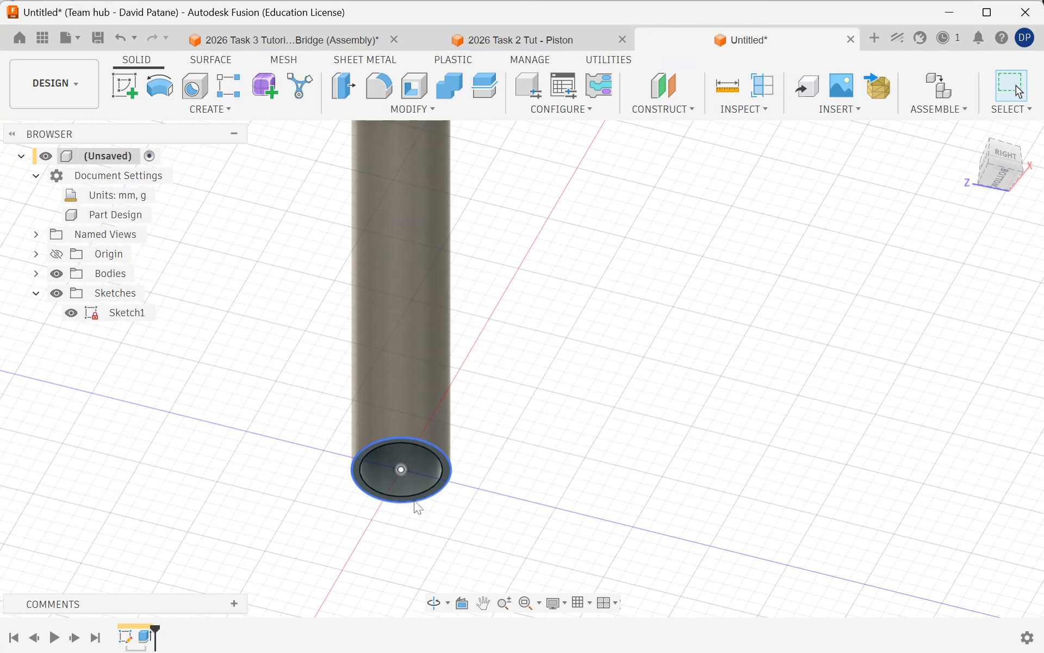
left_click(169, 108)
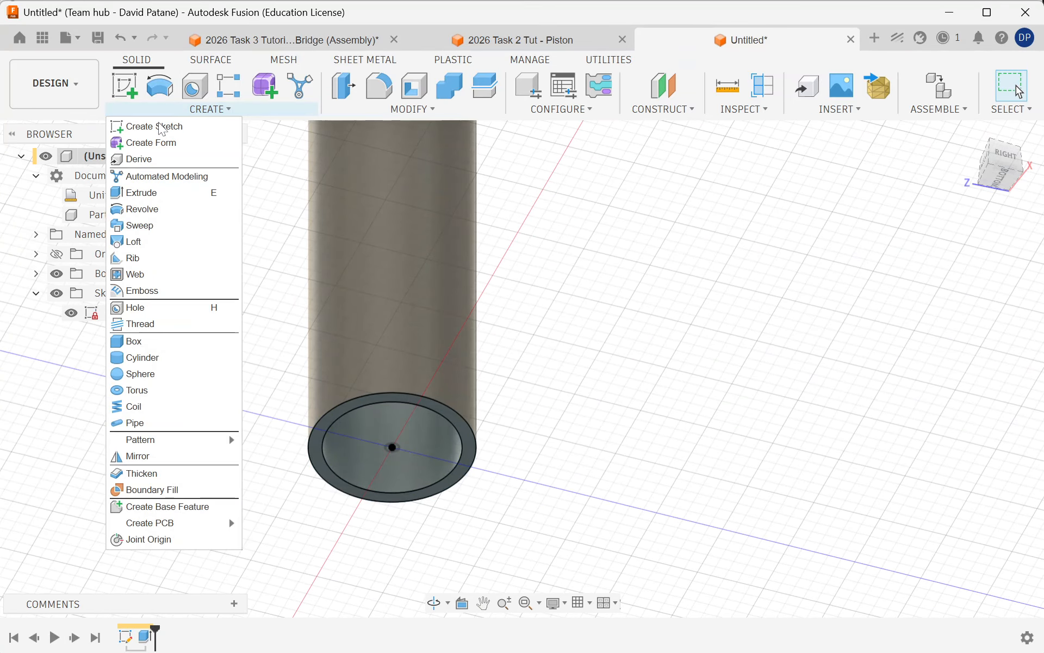
left_click(141, 197)
left_click(449, 446)
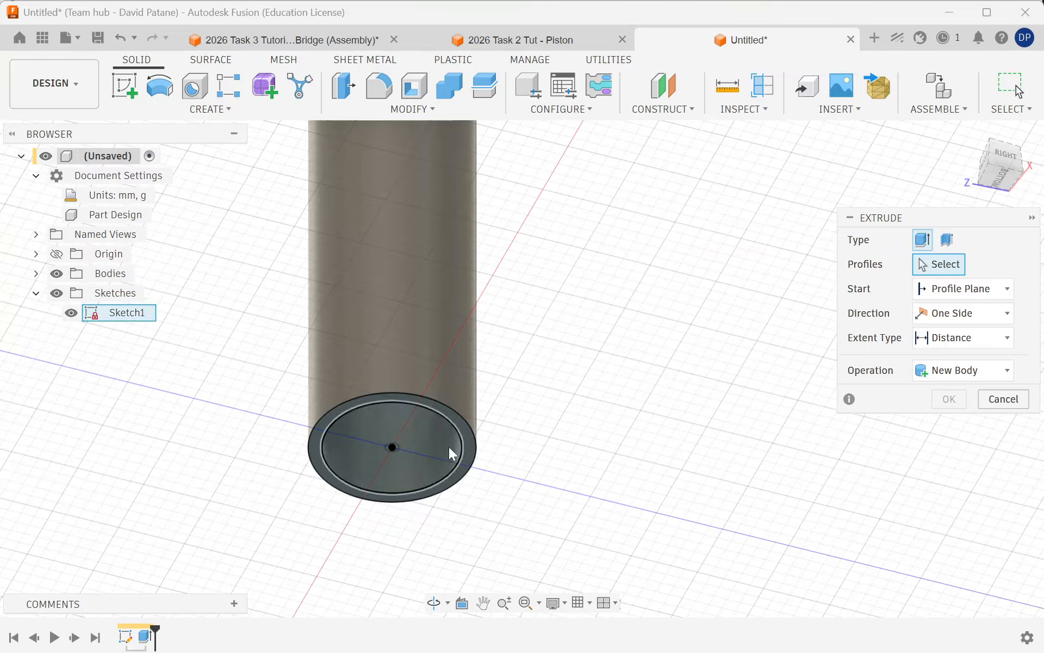
type("50")
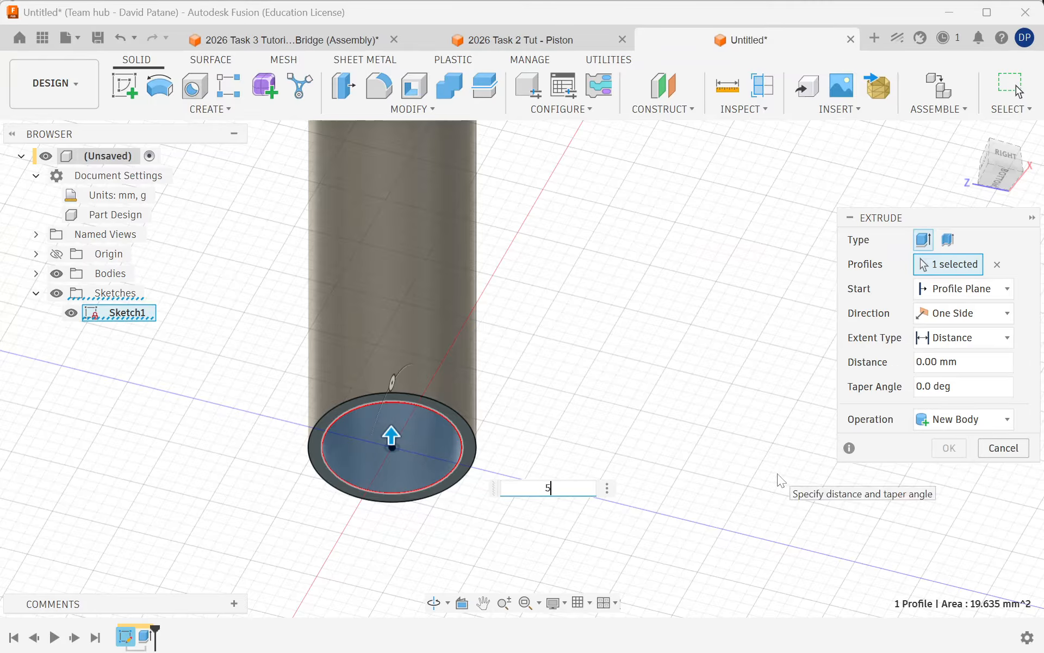
left_click(1006, 422)
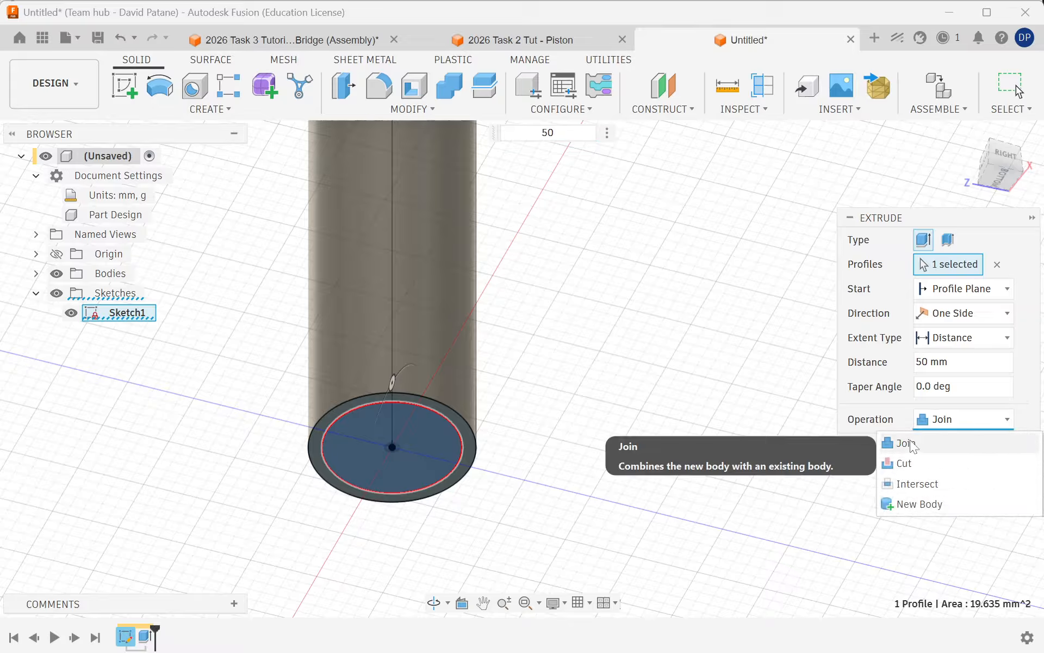
left_click(916, 504)
left_click(945, 446)
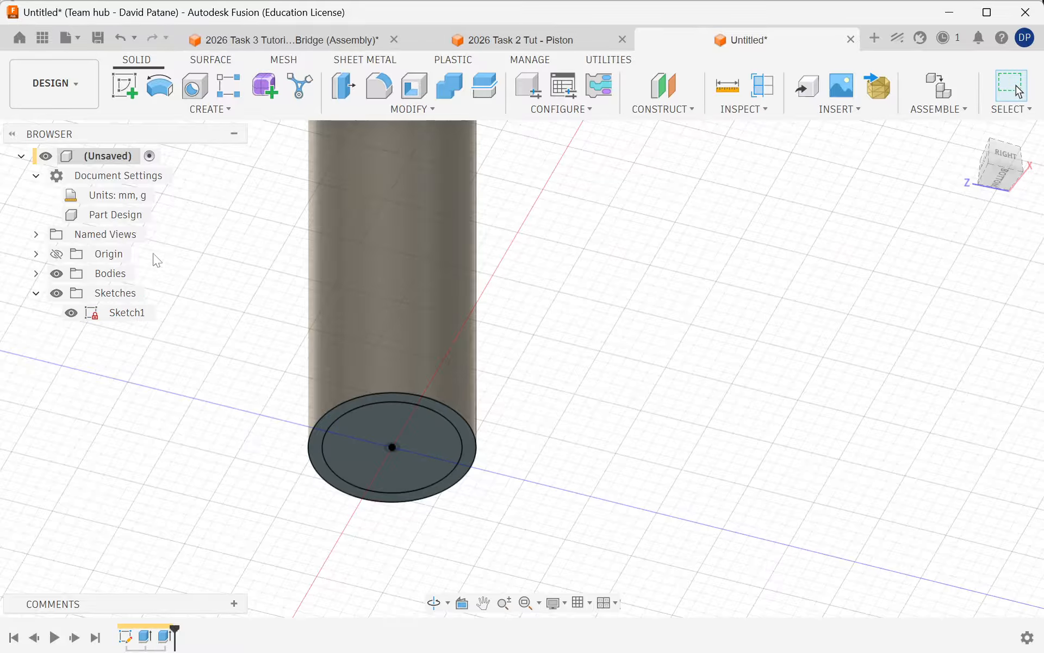
Rename the tube body Body1 as "case".
left_click(35, 274)
middle_click_drag(449, 310, 472, 438, "shift")
scroll(473, 438, "down", 4)
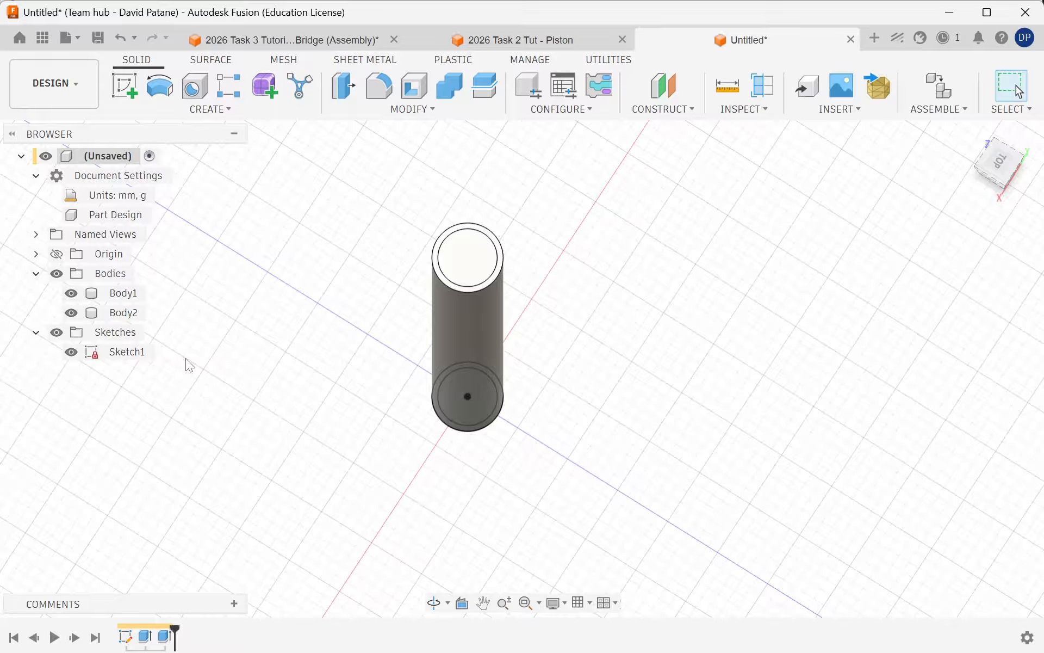
left_click(125, 294)
double_click(138, 297)
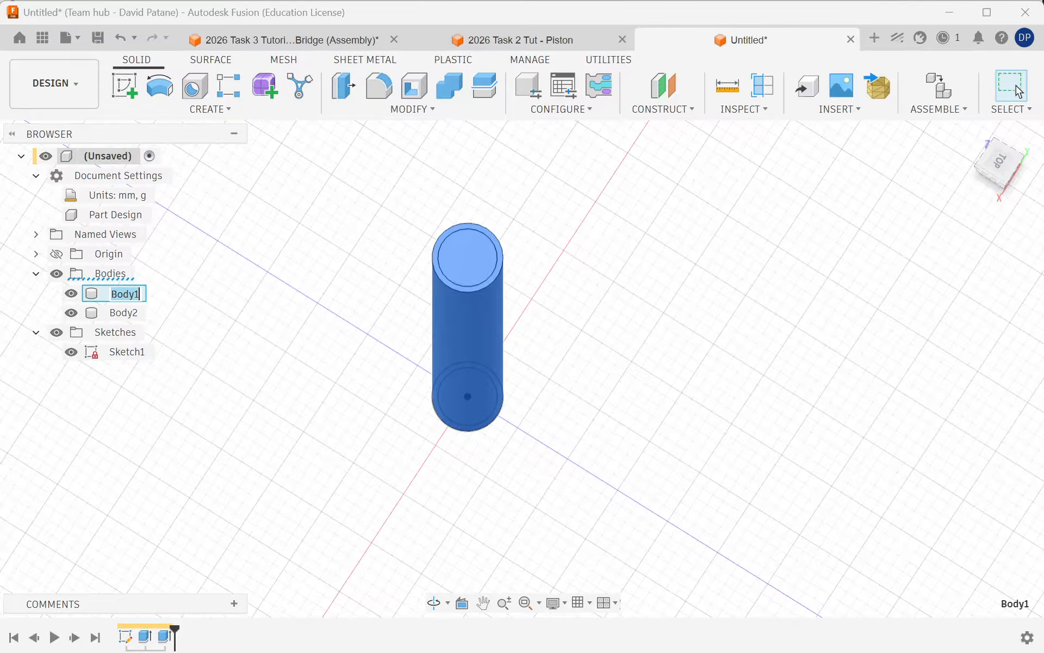
type("case")
key("Return")
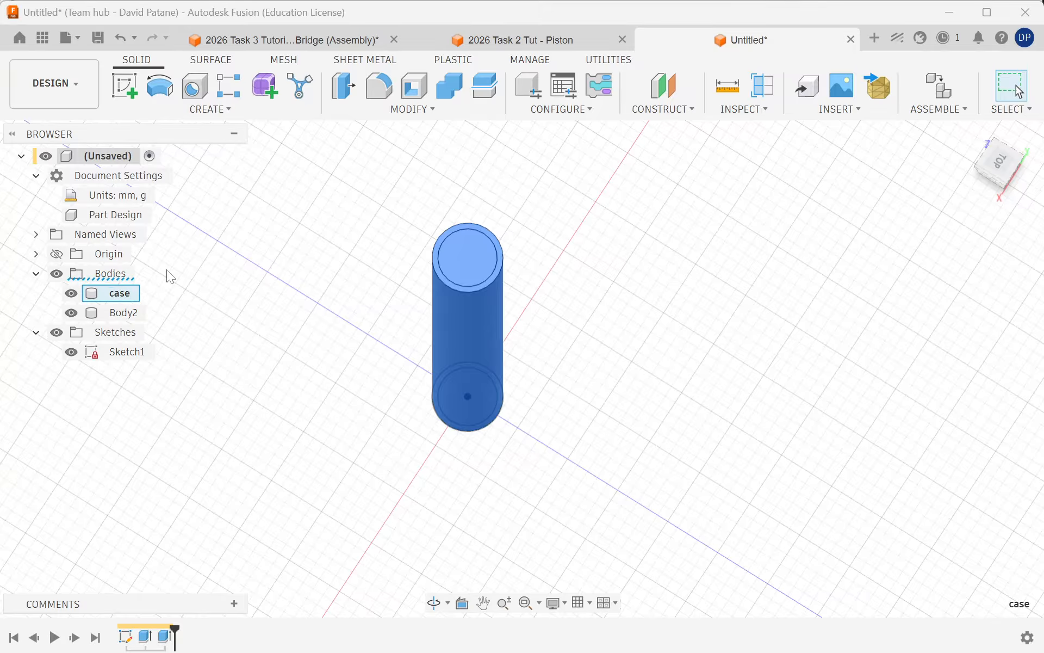
Rename the inner cylinder body Body2 as "Piston".
left_click(125, 314)
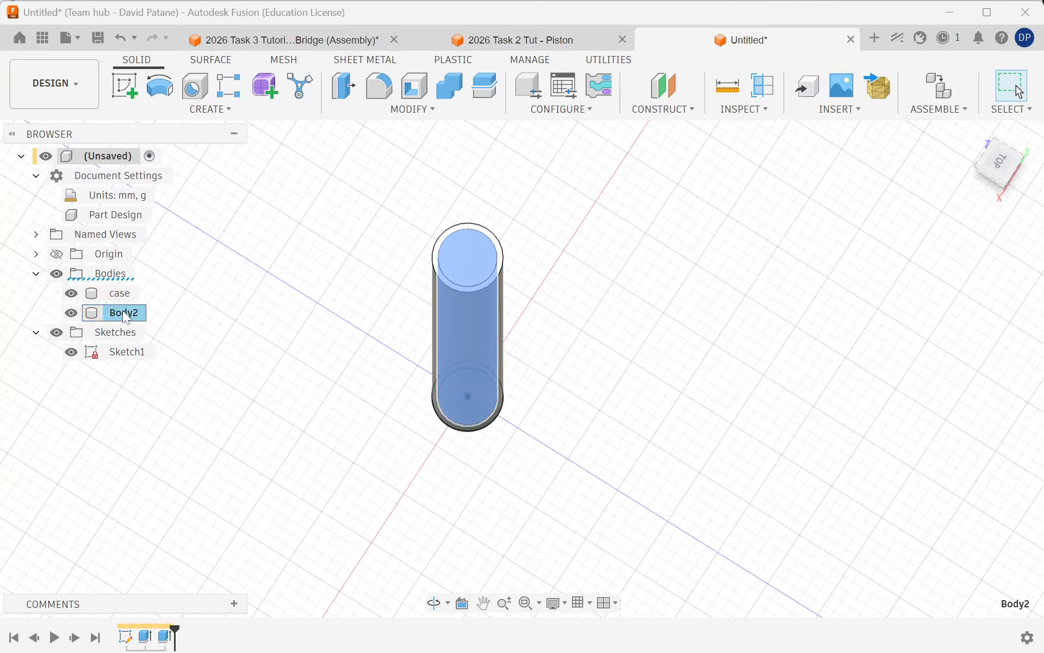
double_click(123, 311)
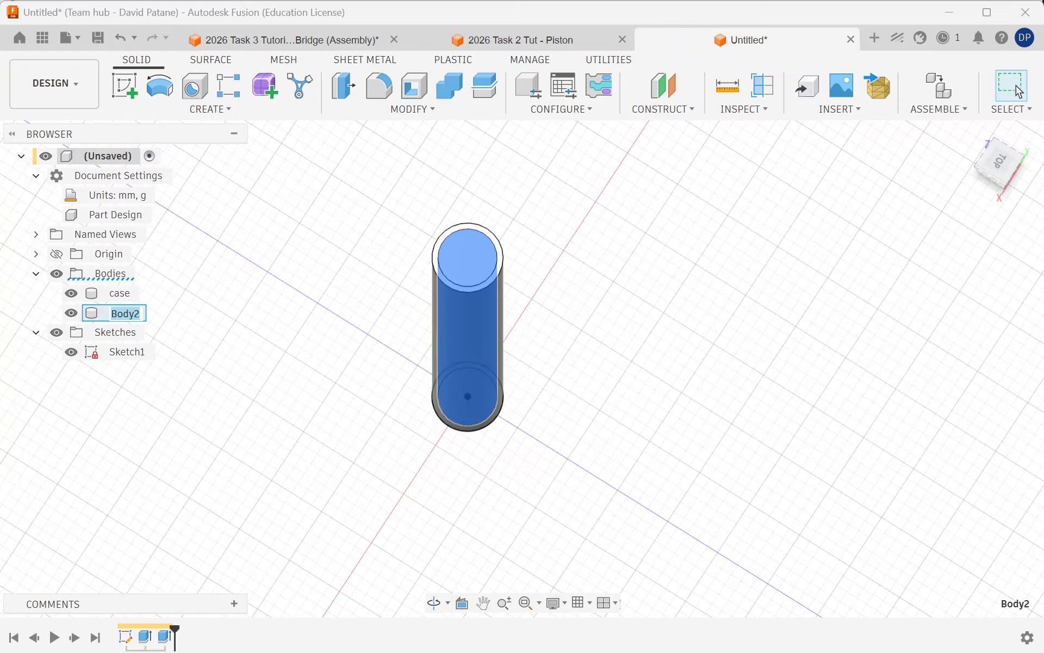
type("Piston")
key("Return")
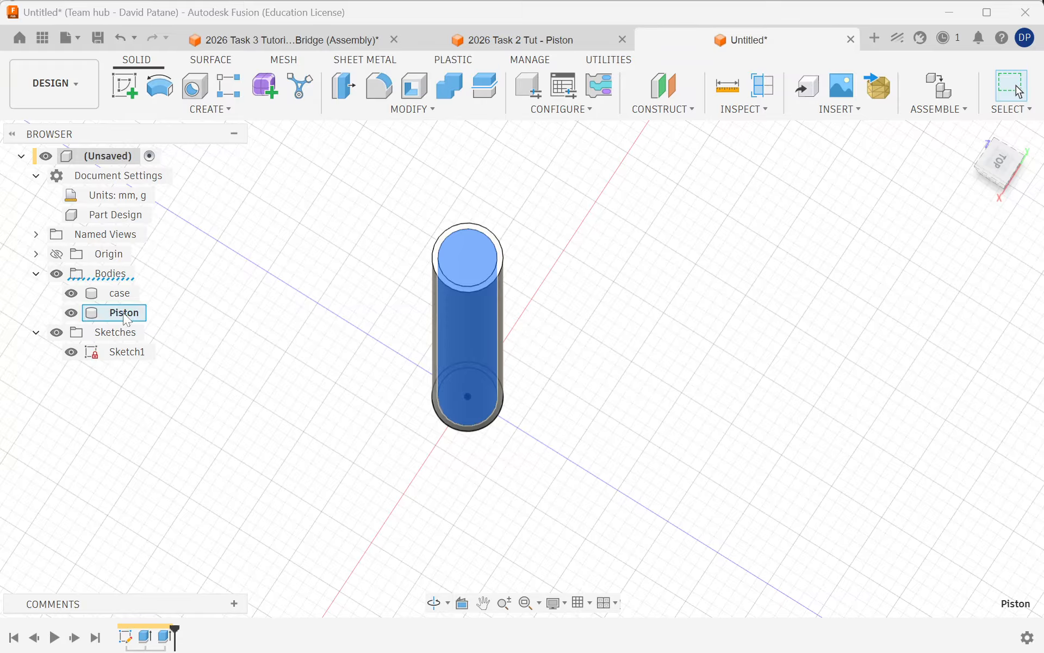
Hide the case body, leaving the Piston body shown in the home isometric view.
left_click(398, 342)
middle_click_drag(548, 365, 603, 313, "shift")
scroll(221, 459, "down", 3)
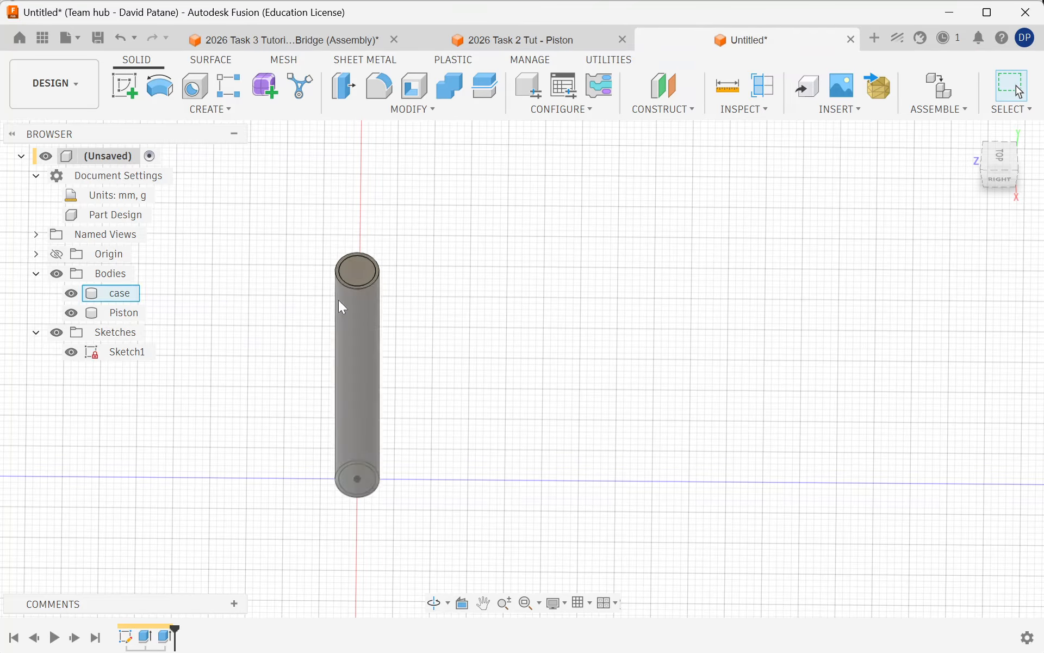
left_click(71, 294)
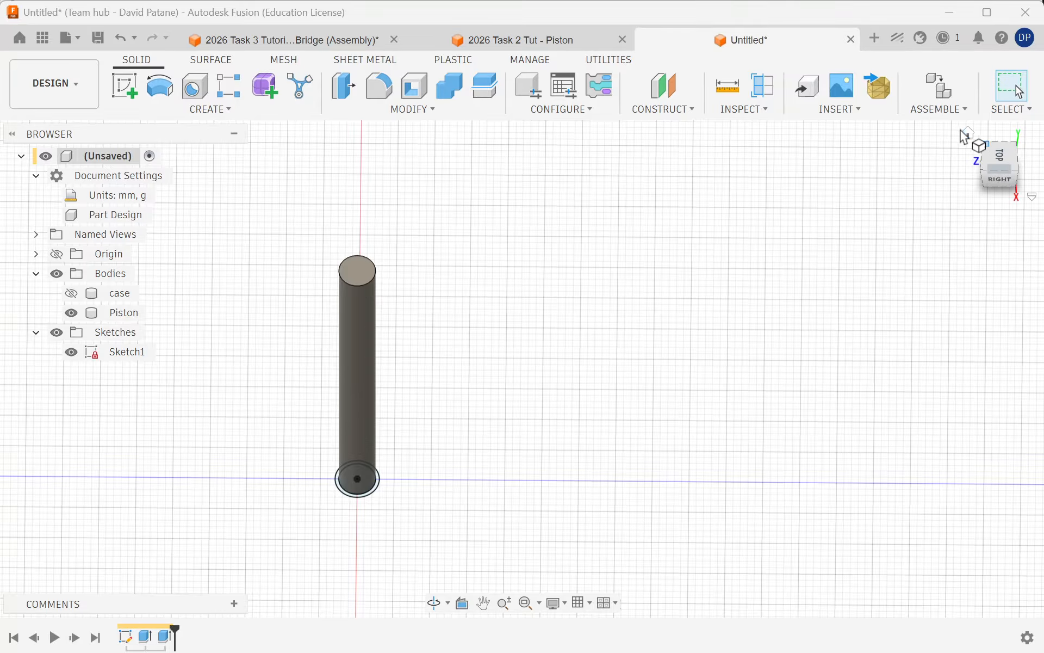
left_click(967, 136)
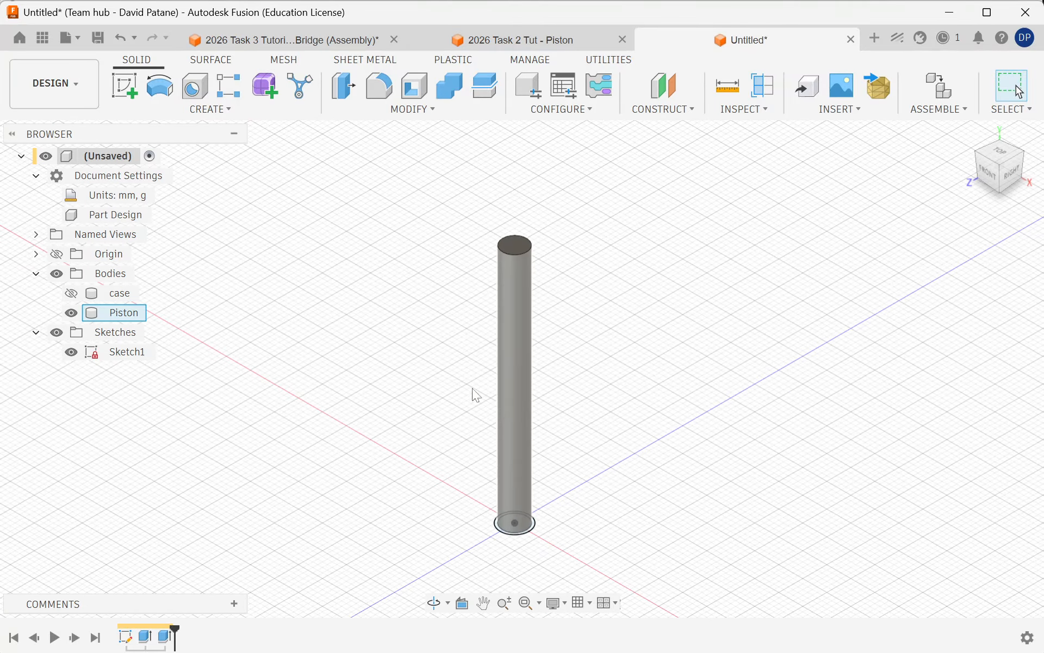
Sketch a rectangle about 4.4 by 54 mm on the front plane, from above the piston's outer side down to near its base centre.
left_click(130, 80)
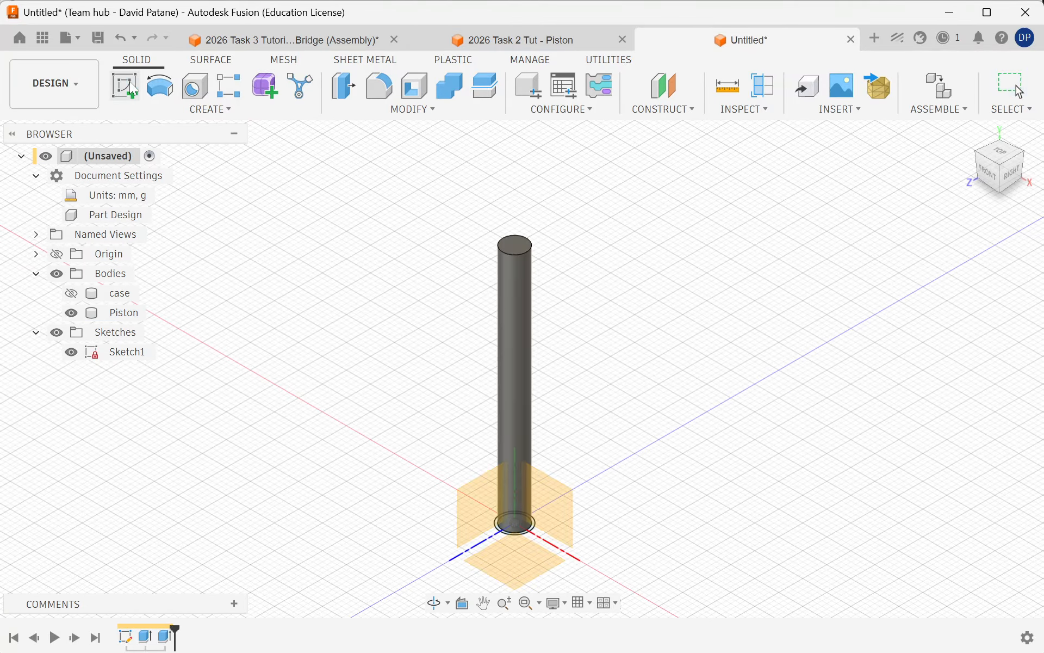
left_click(570, 507)
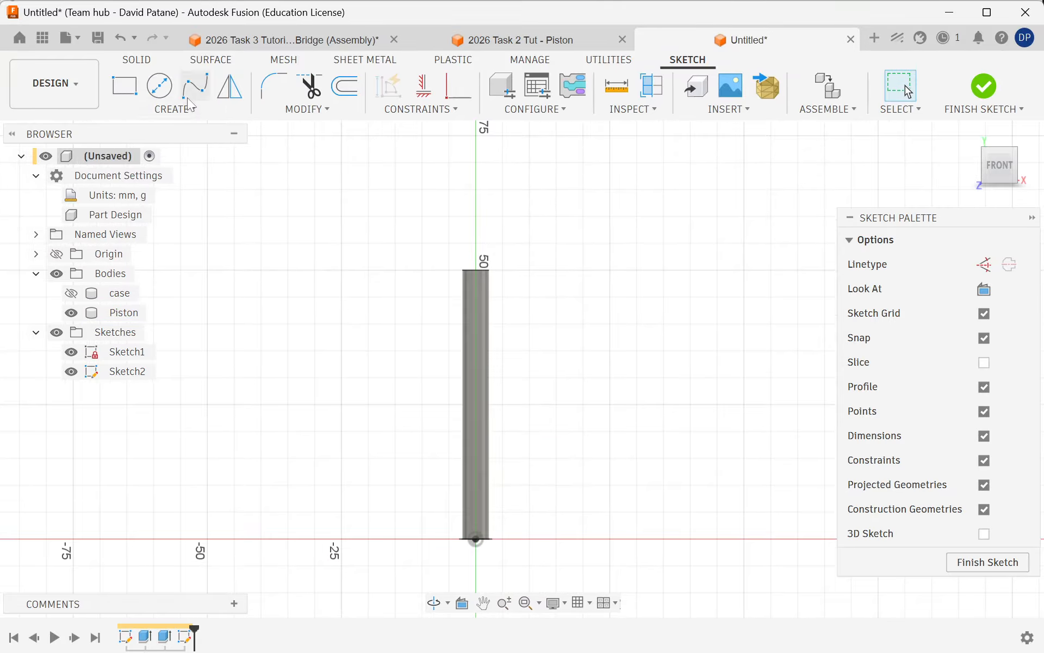
left_click(137, 96)
left_click(501, 243)
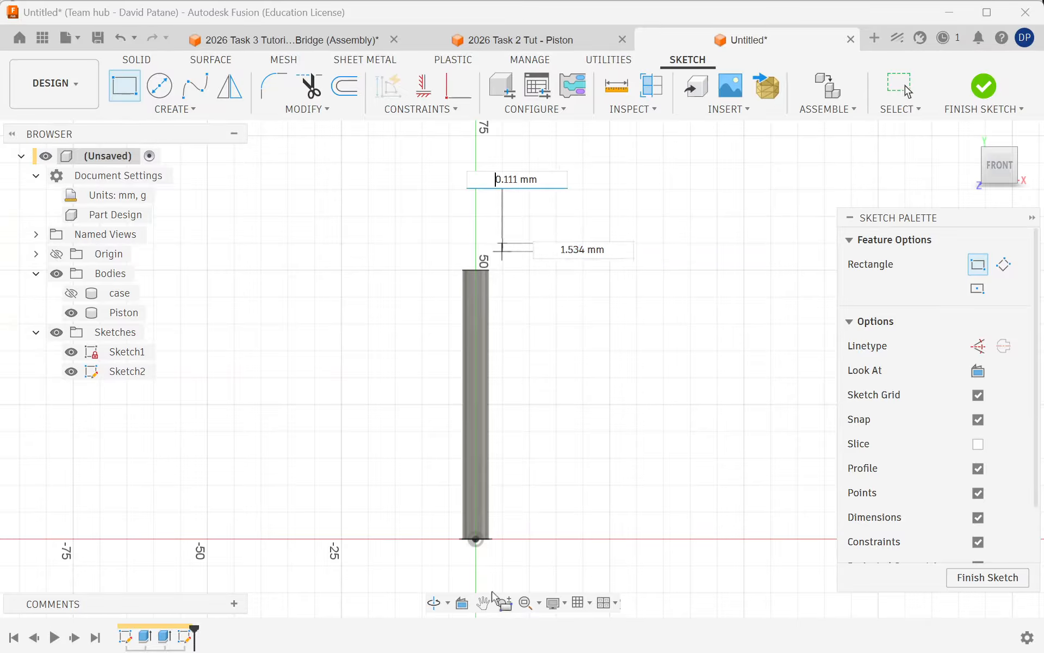
scroll(502, 503, "up", 2)
scroll(476, 536, "up", 6)
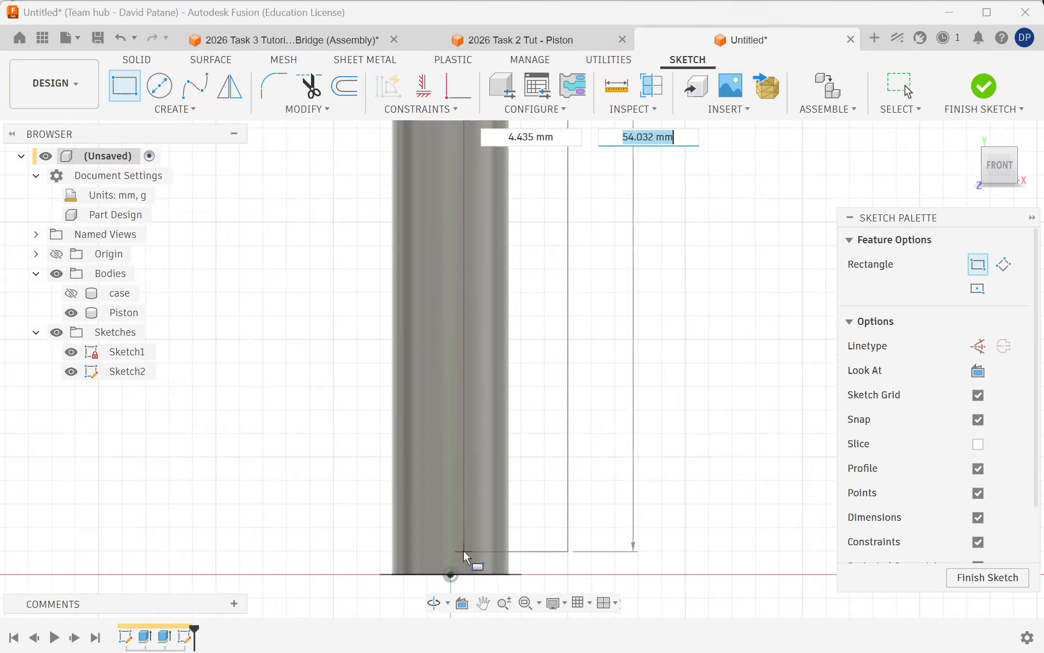
left_click(465, 554)
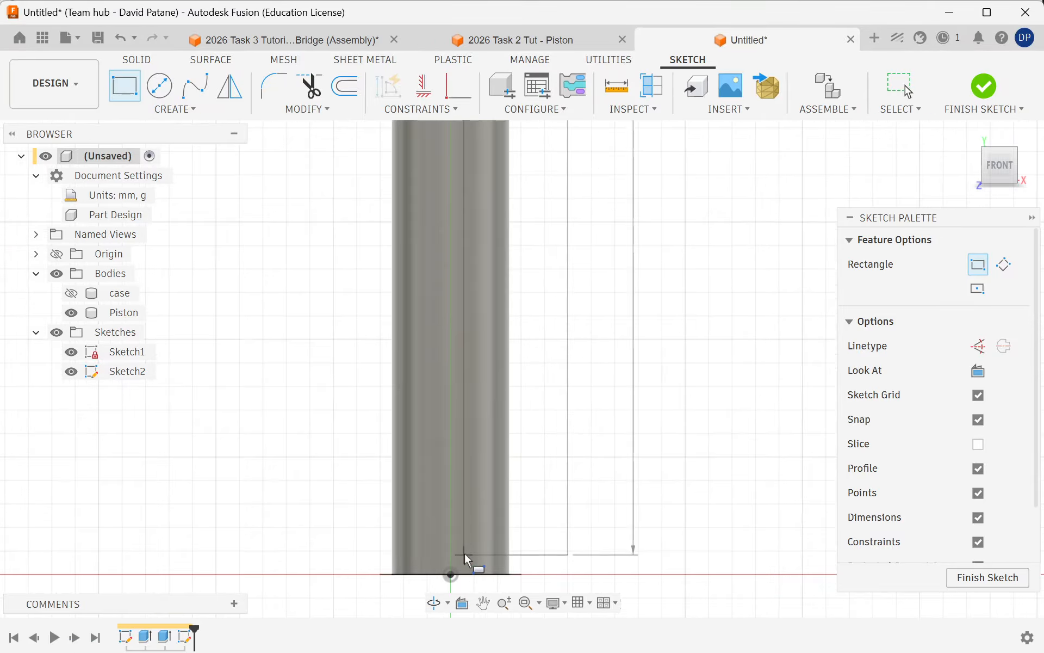
left_click(979, 87)
Revolve the rectangle around the piston's axis to cut the cylinder down to a thin rod with a base disc.
middle_click_drag(692, 306, 610, 348, "shift")
scroll(575, 401, "down", 5)
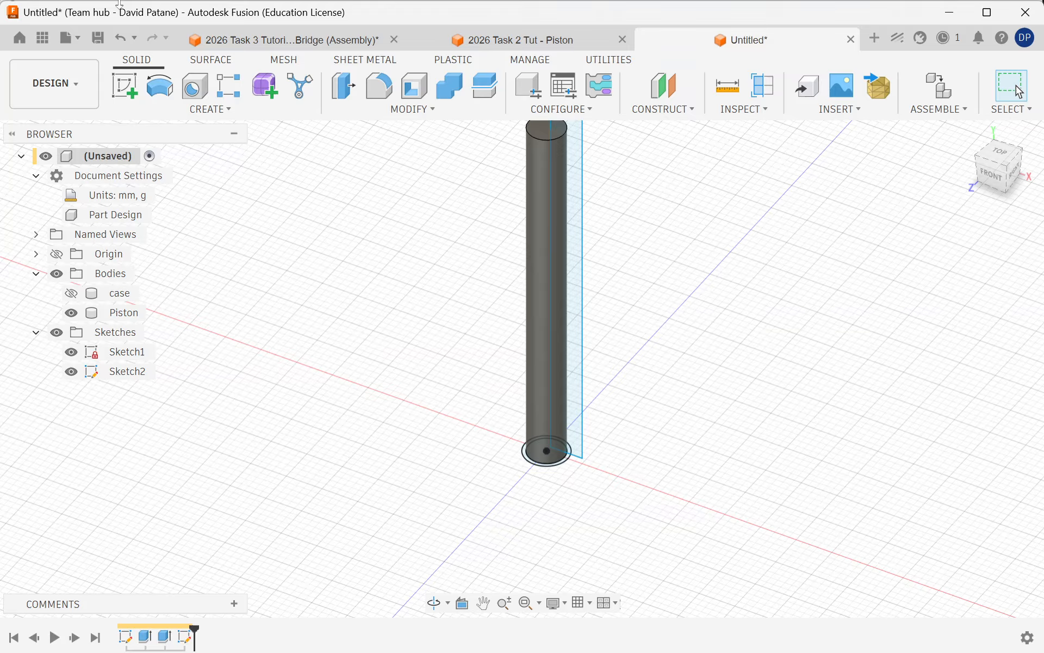
left_click(159, 85)
left_click(566, 223)
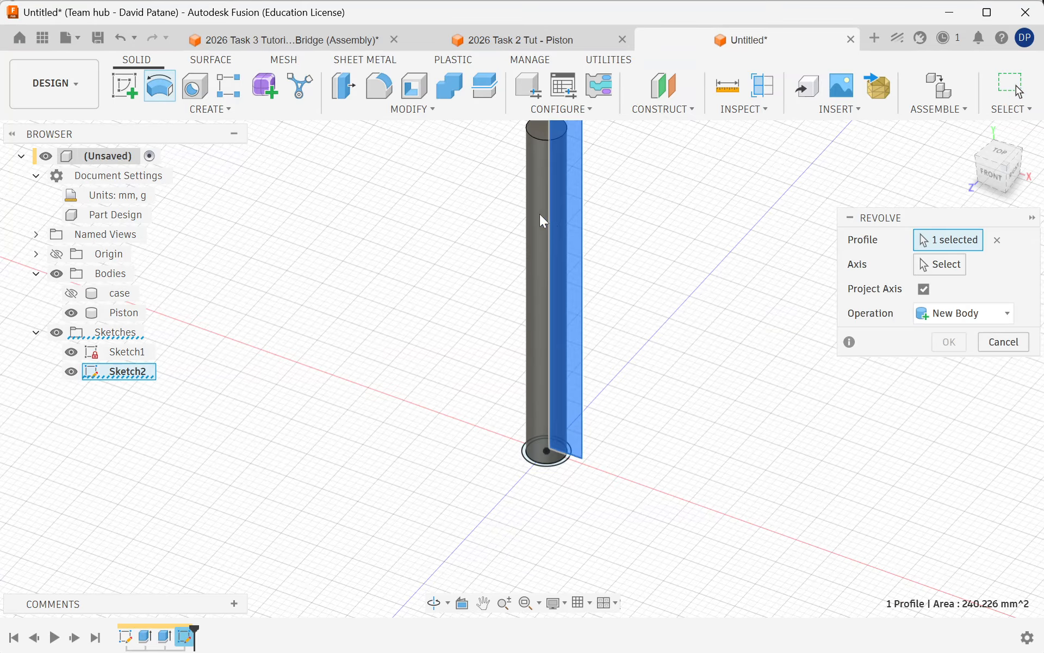
left_click(536, 247)
left_click(948, 441)
Show the case body again around the reshaped piston.
middle_click_drag(739, 429, 516, 446, "shift")
left_click(72, 294)
scroll(512, 440, "down", 3)
scroll(581, 188, "up", 4)
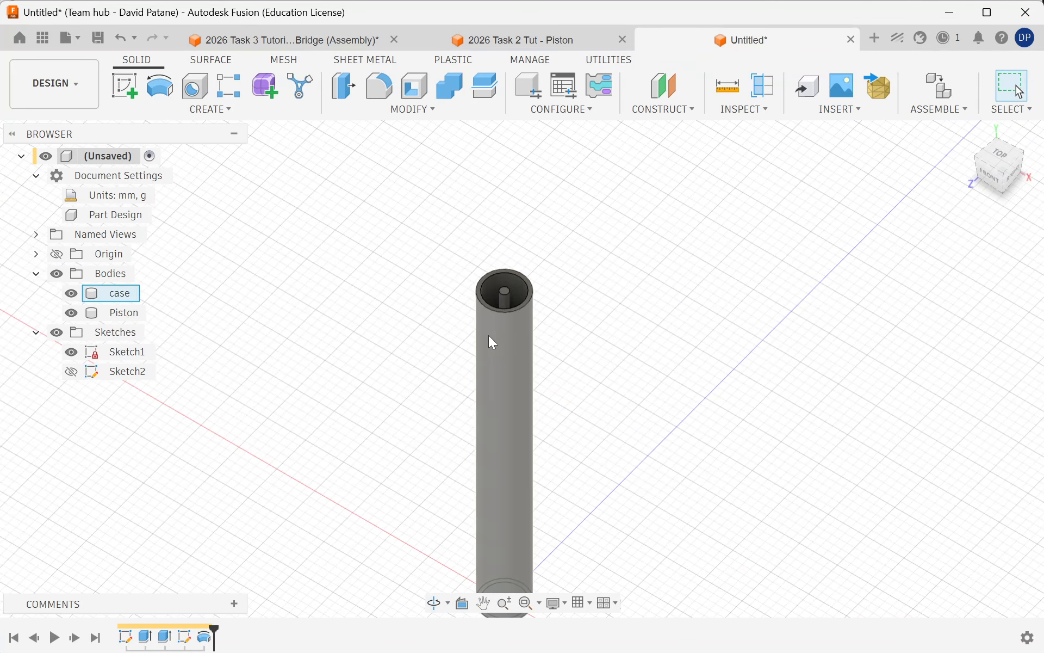
Search the appearance library for "clear" and apply Acrylic (Clear) to the case body.
right_click(105, 294)
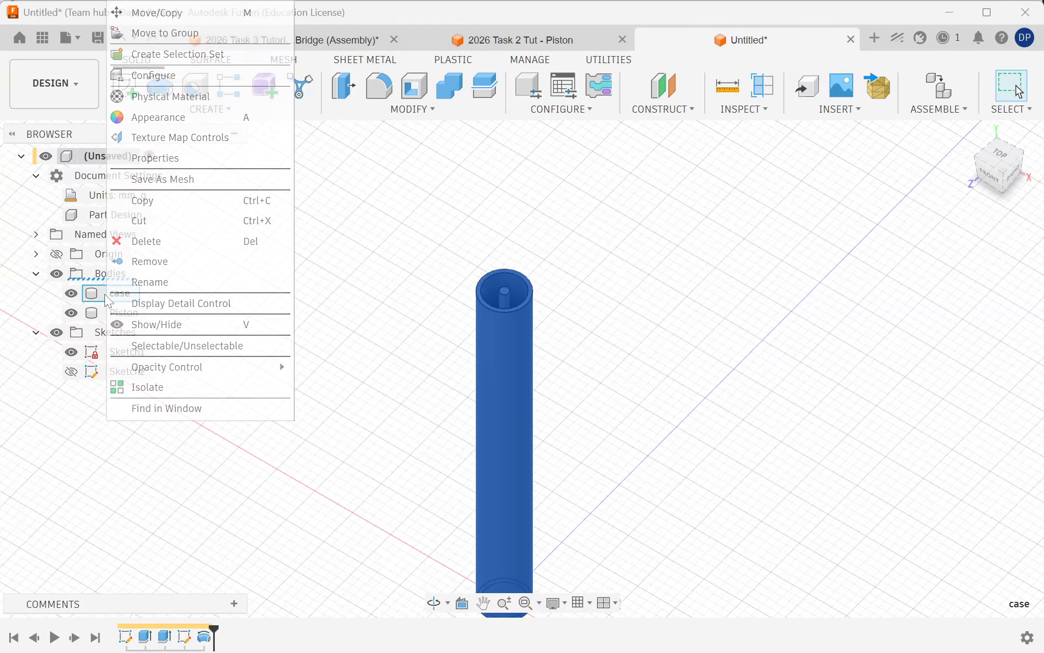
left_click(215, 117)
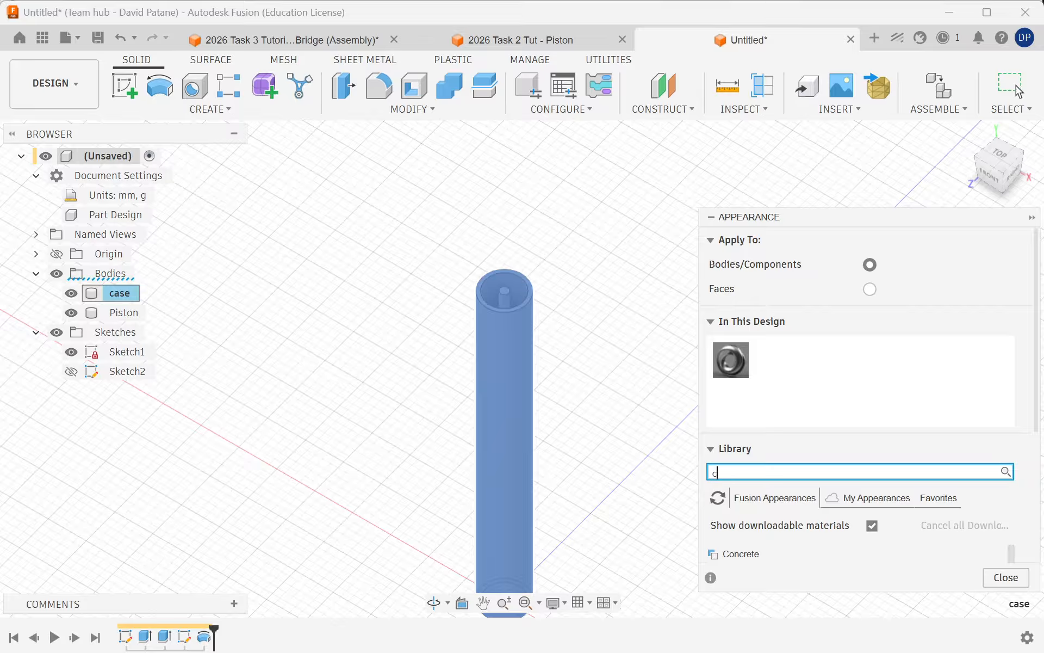
scroll(856, 488, "down", 3)
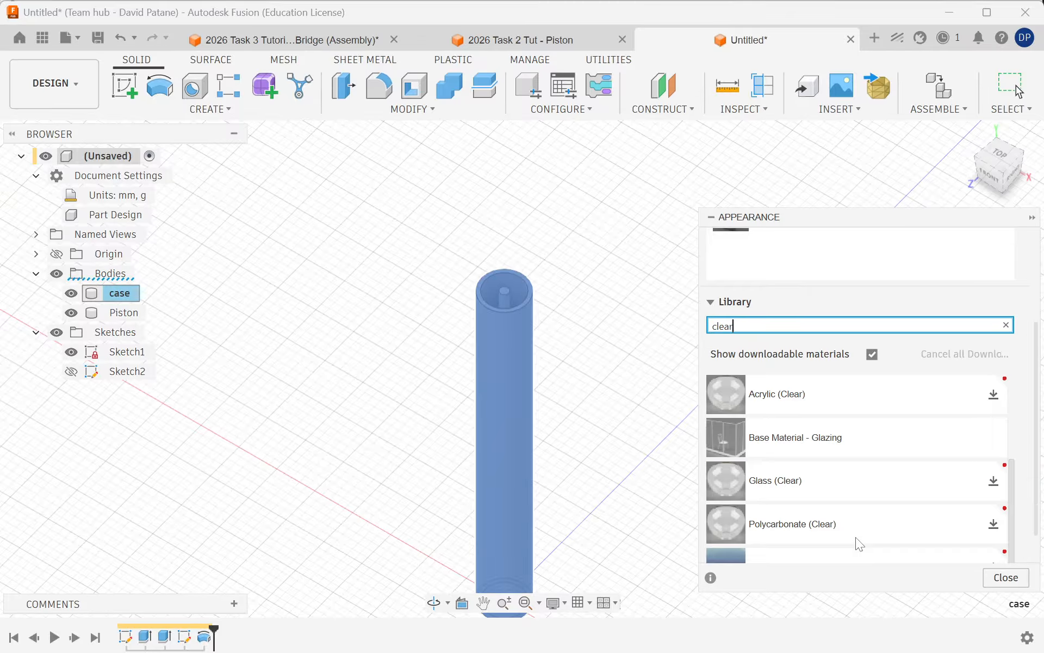
left_click_drag(885, 408, 517, 402)
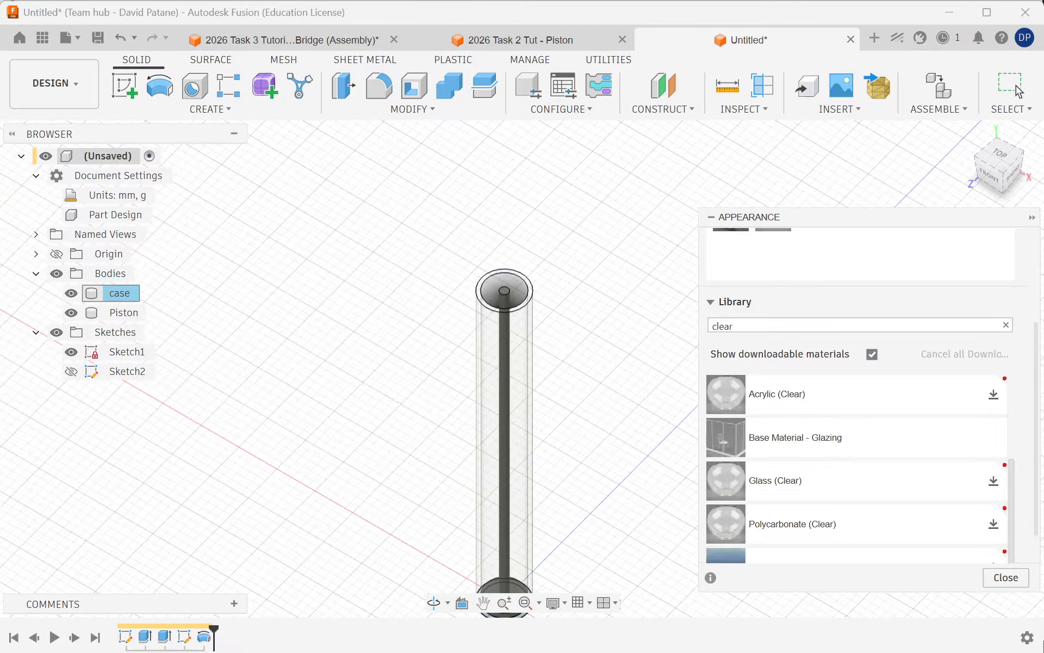
left_click(995, 579)
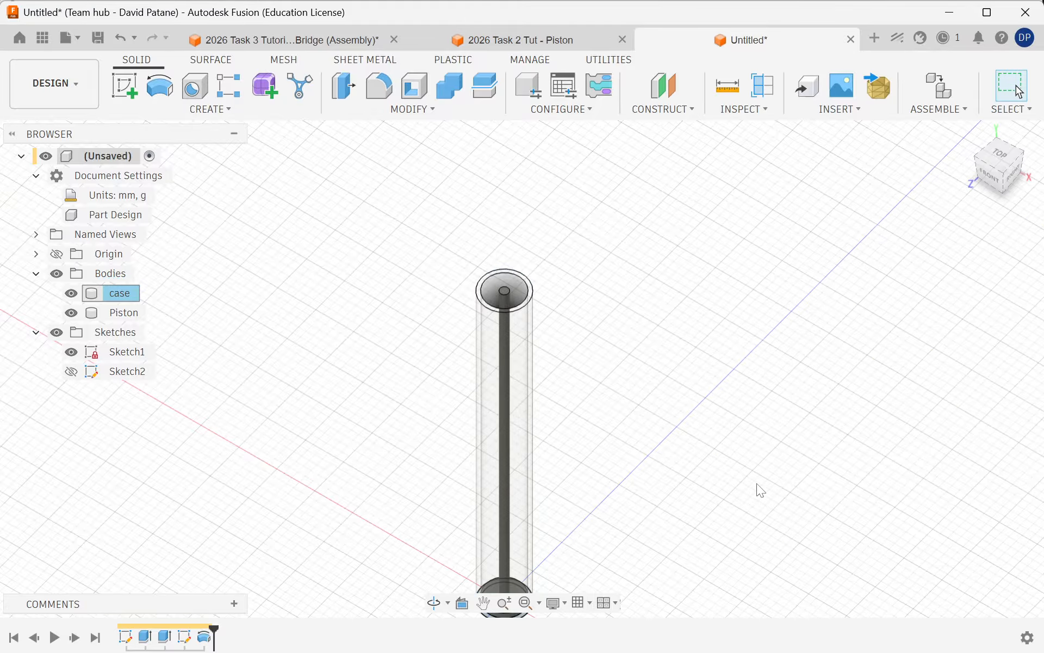
Save the design as "2026 Task 2 Tut - SLave Piston" in the Stage 5 Engineering project.
left_click(98, 38)
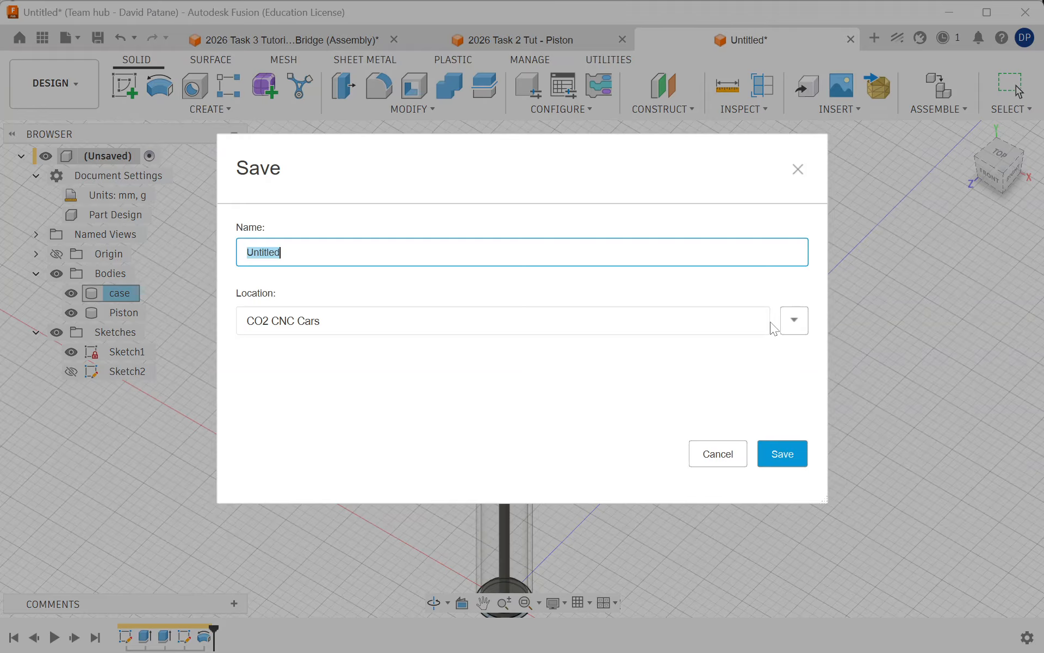
left_click(786, 327)
scroll(310, 522, "down", 5)
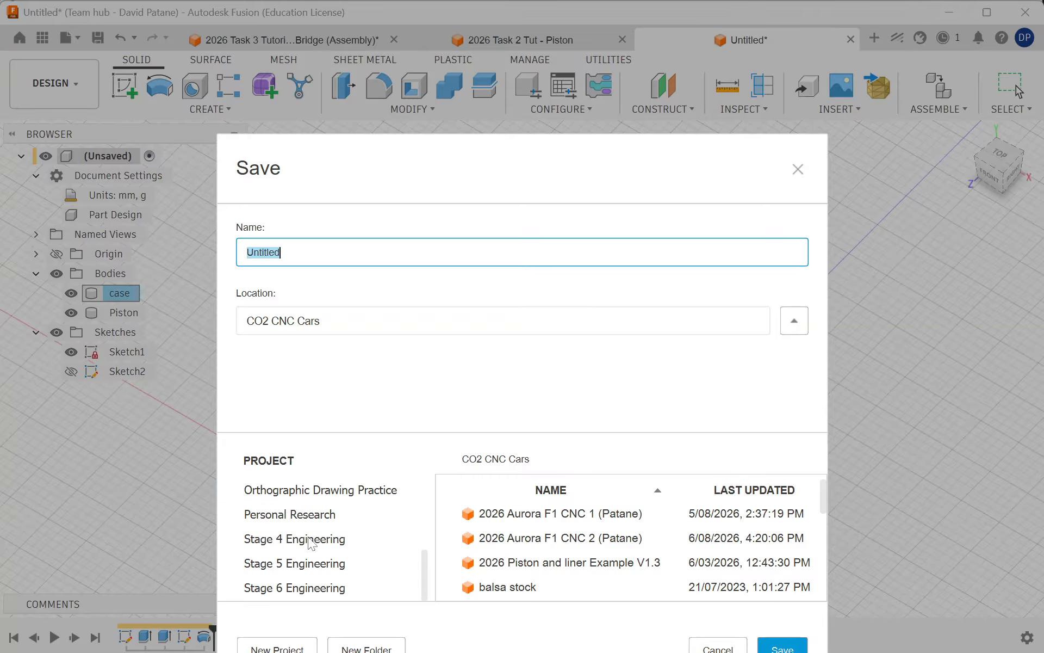
left_click(321, 588)
left_click(318, 561)
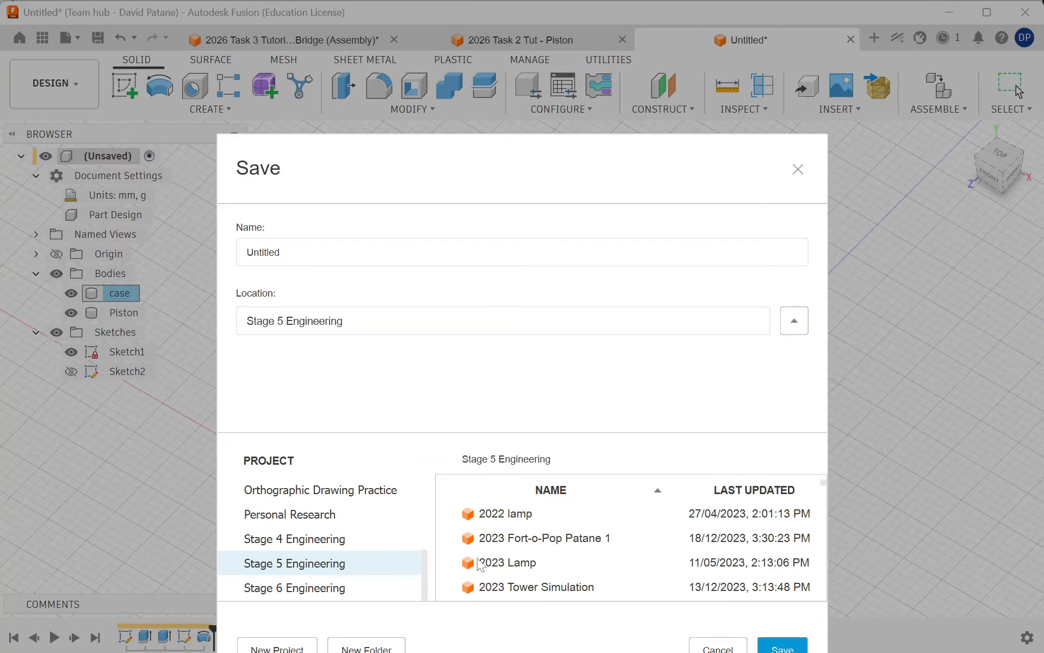
left_click(752, 489)
left_click(753, 492)
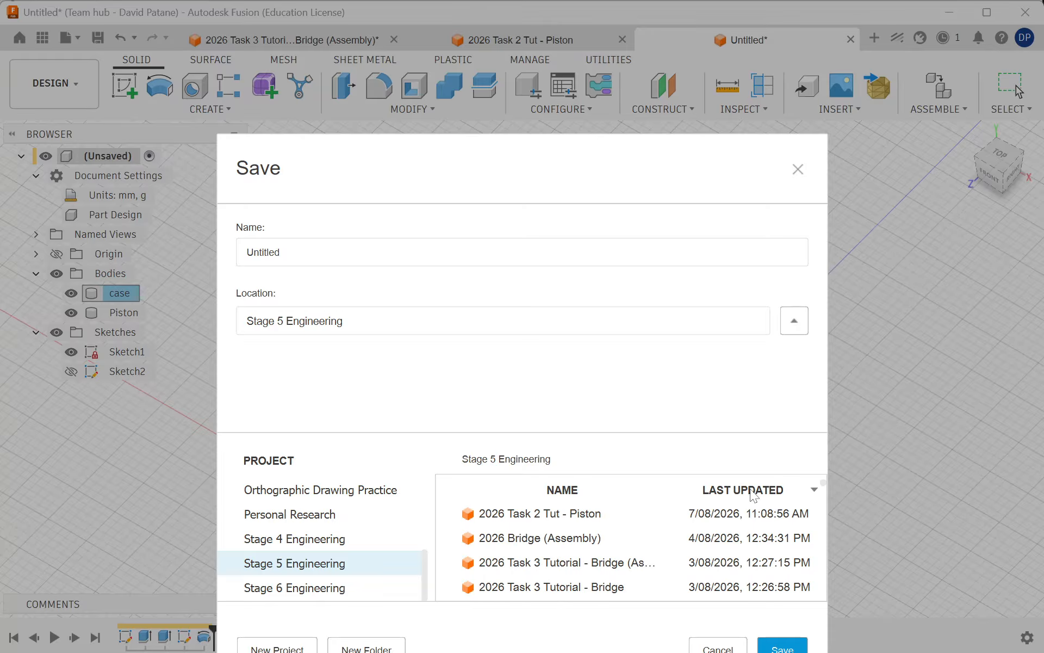
left_click(594, 512)
left_click(354, 253)
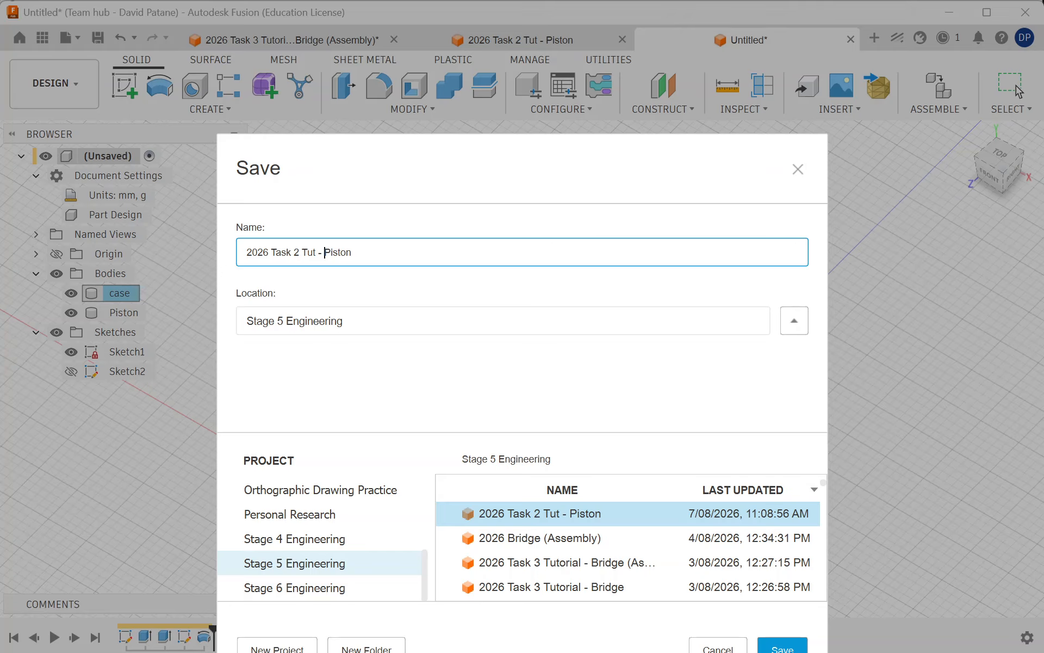
type("SLave")
left_click(783, 648)
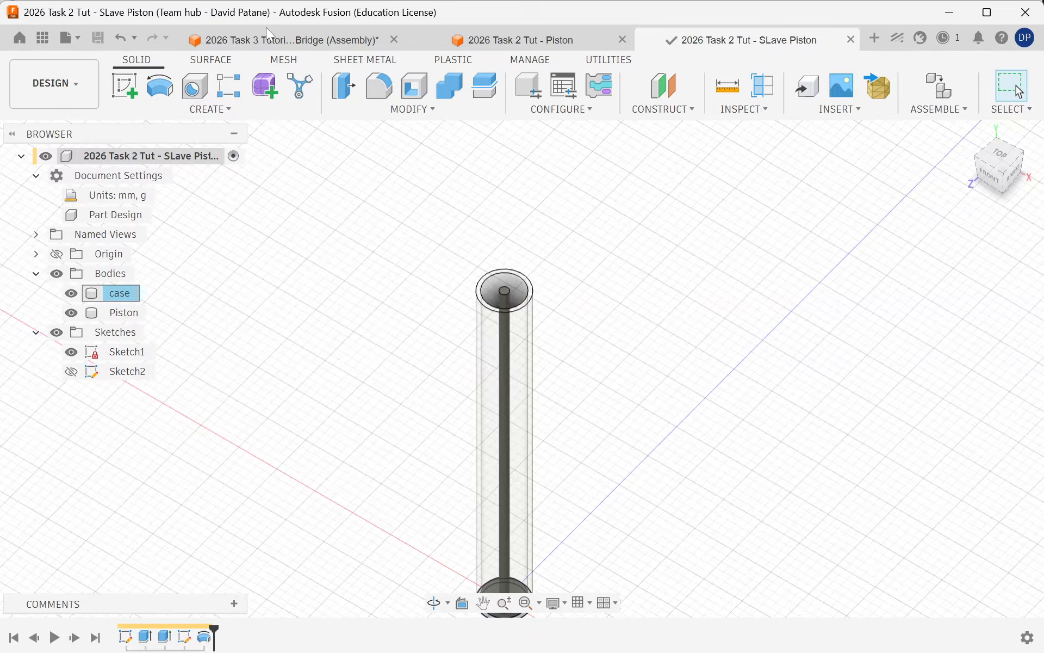
Switch to the bridge assembly and insert 2026 Task 2 Tut - SLave Piston from the Stage 5 Engineering project.
left_click(246, 36)
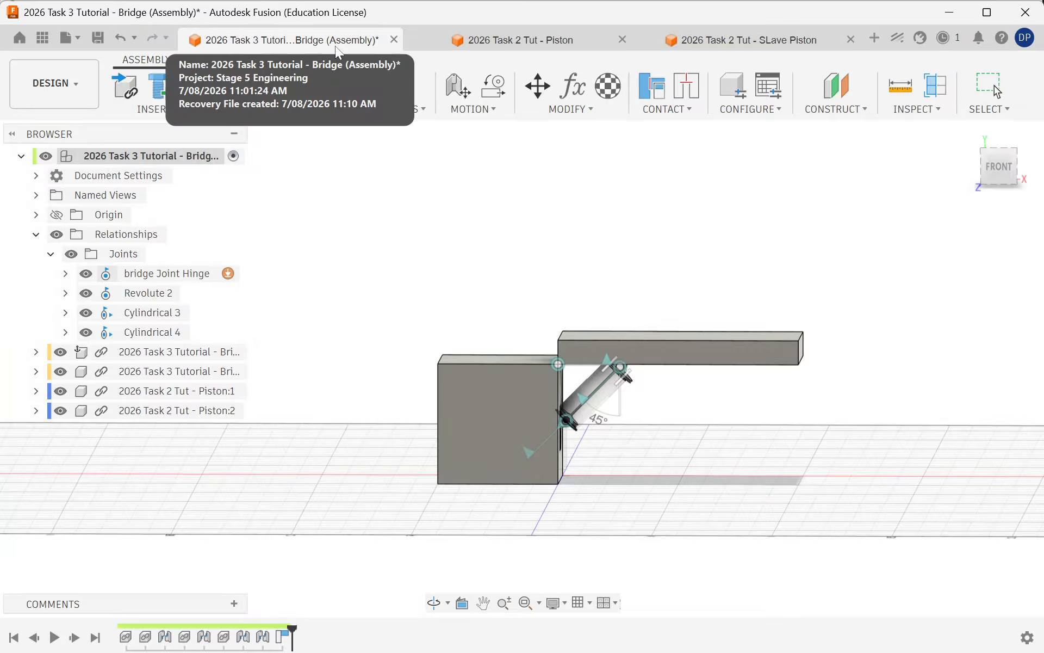
left_click(123, 87)
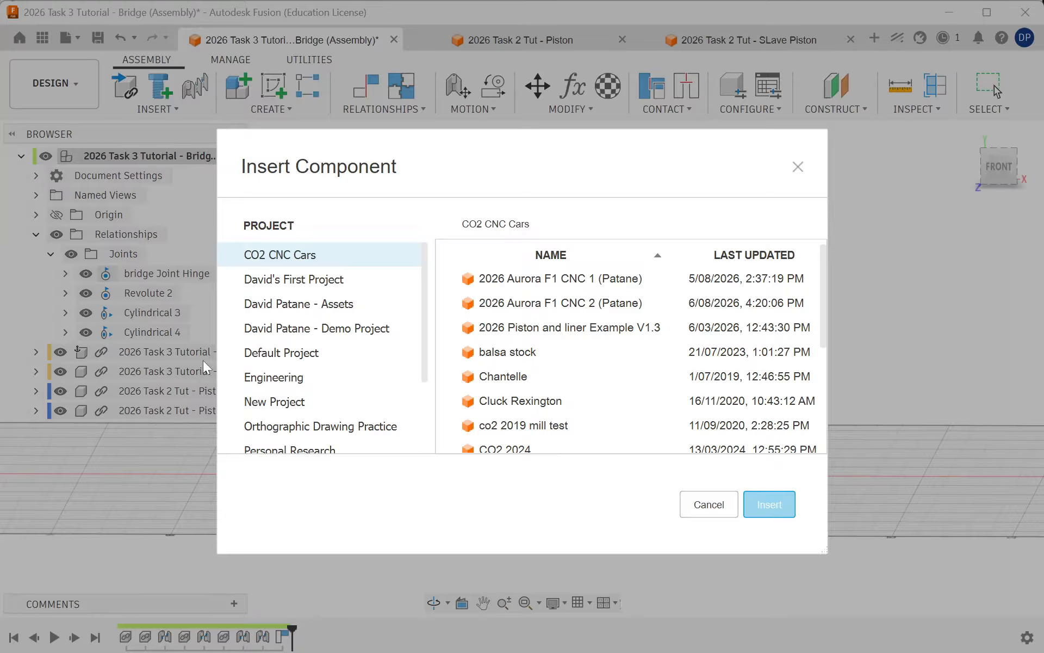
scroll(326, 370, "down", 4)
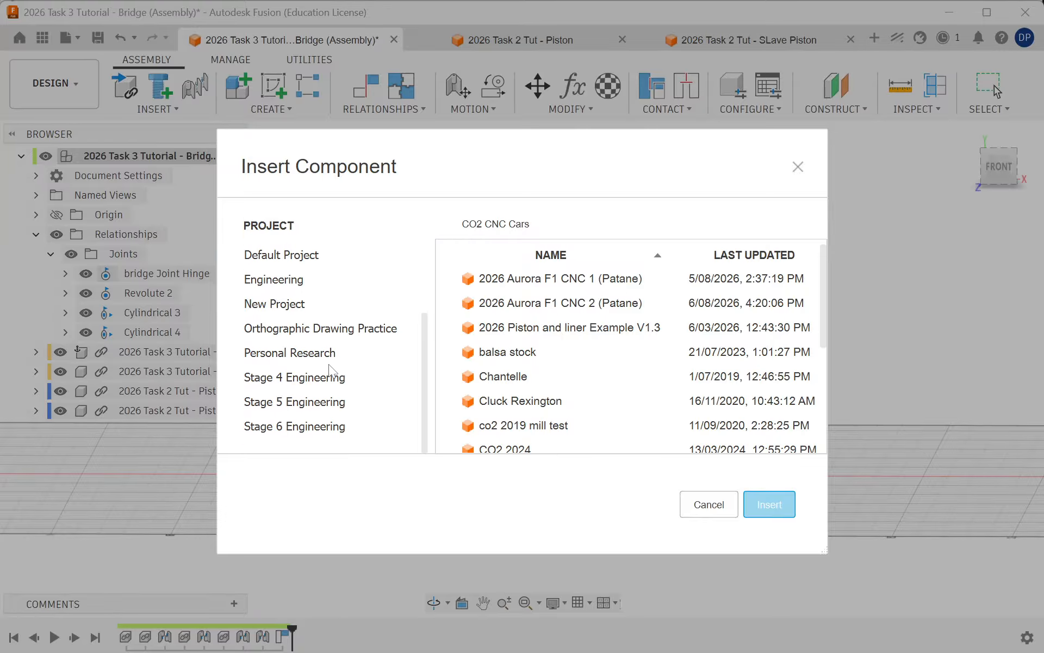
left_click(312, 403)
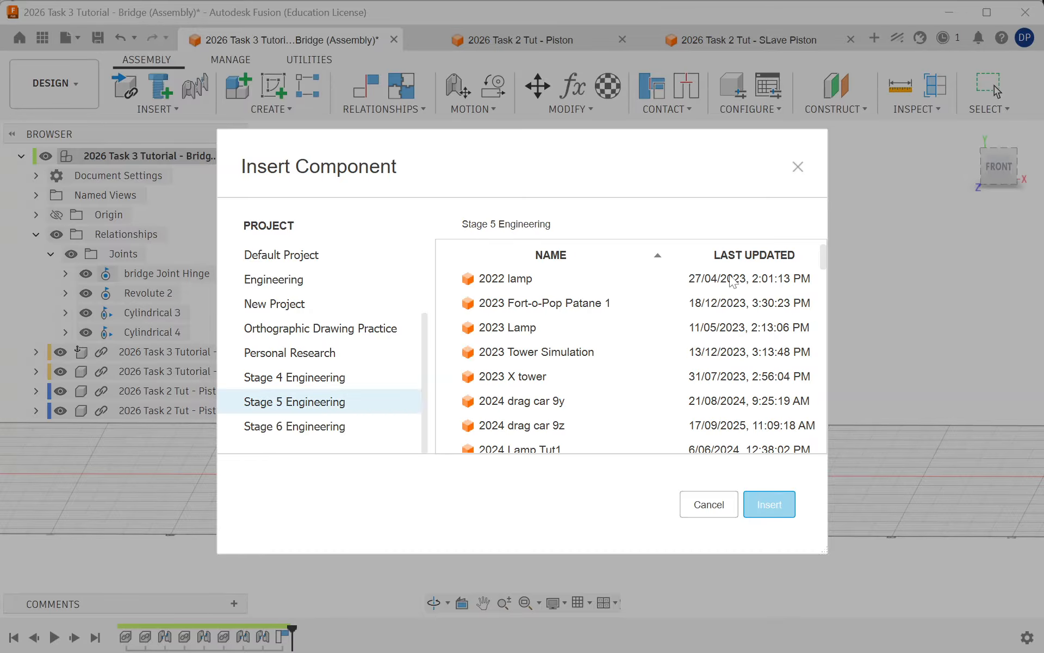
left_click(760, 260)
left_click(759, 260)
left_click(608, 279)
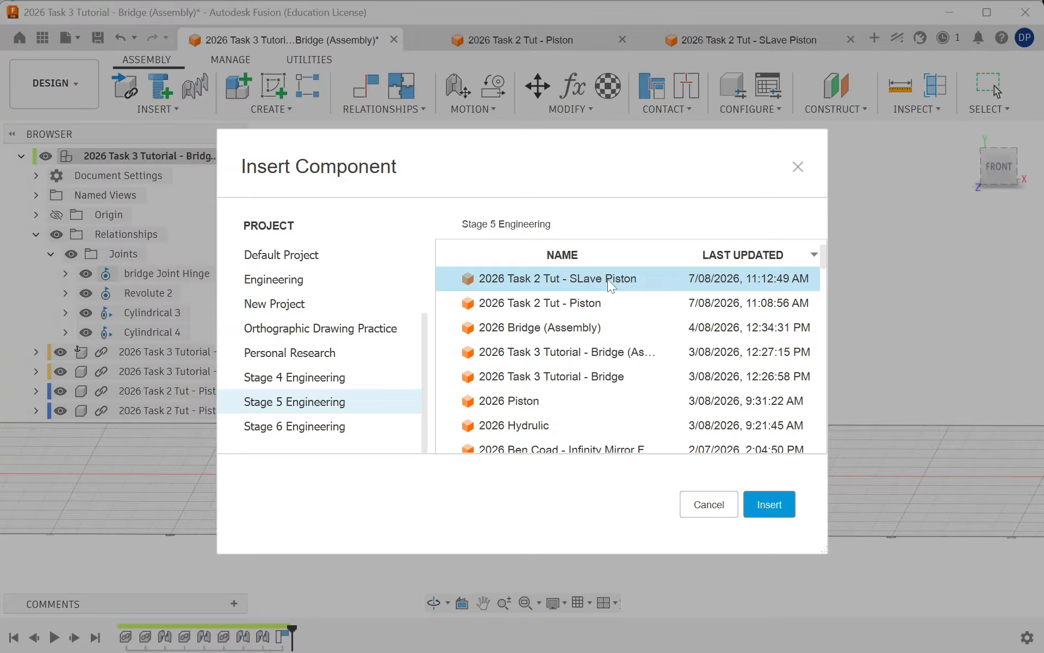
left_click(766, 504)
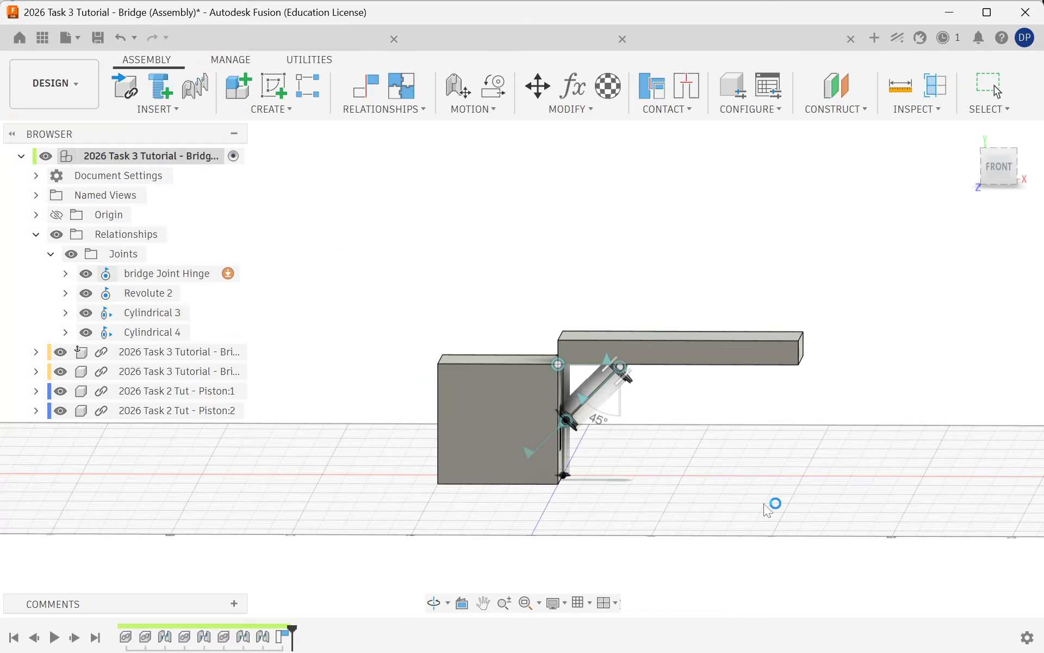
Move the inserted slave piston about 80 mm along Z, tilt it diagonally, and place it beside the bridge's support block.
scroll(764, 504, "up", 5)
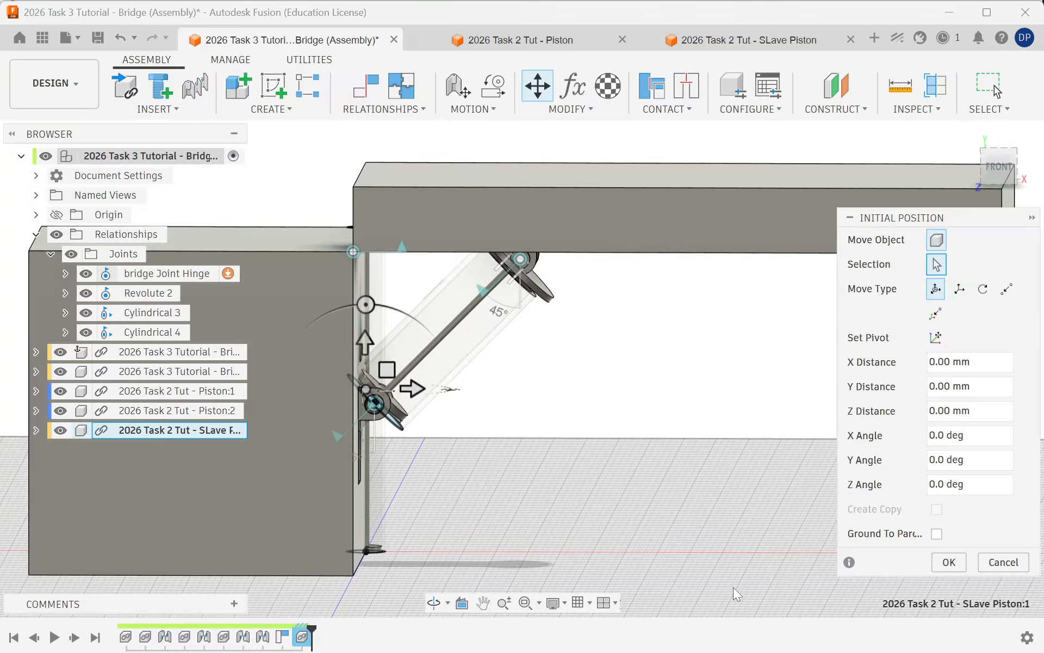
middle_click_drag(600, 467, 553, 468, "shift")
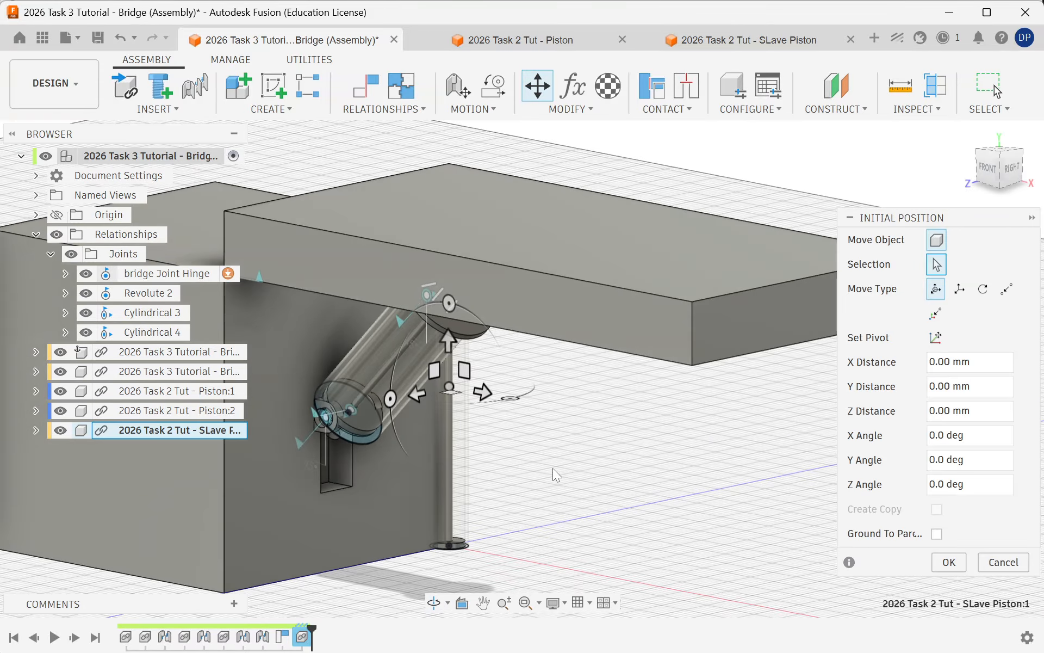
left_click_drag(424, 391, 360, 465)
scroll(651, 442, "down", 5)
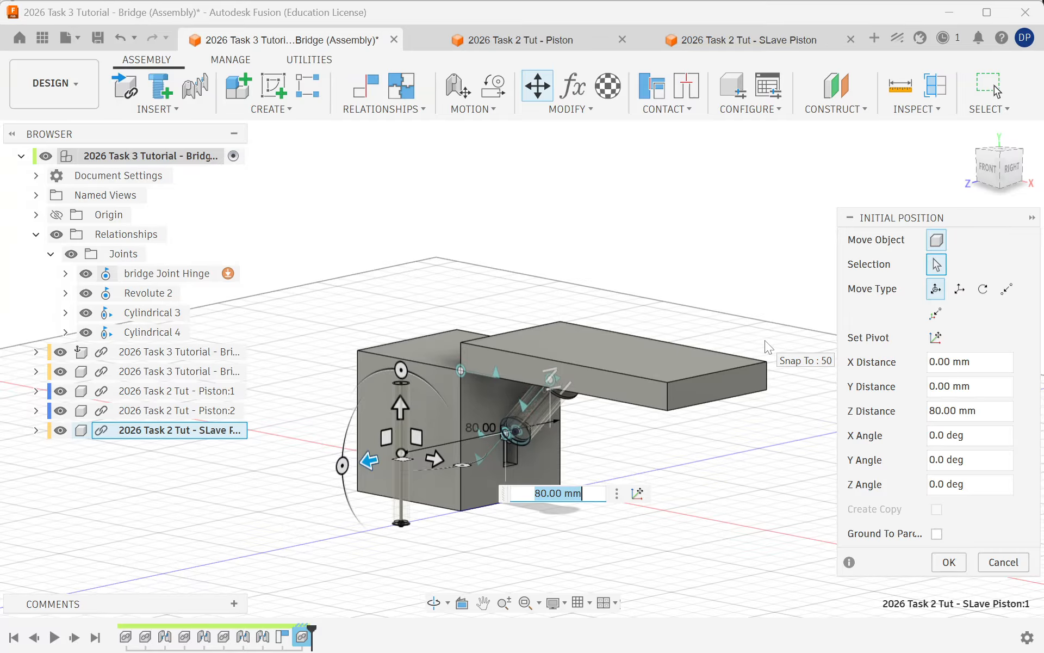
left_click_drag(401, 370, 274, 307)
scroll(288, 443, "up", 3)
left_click_drag(475, 463, 405, 405)
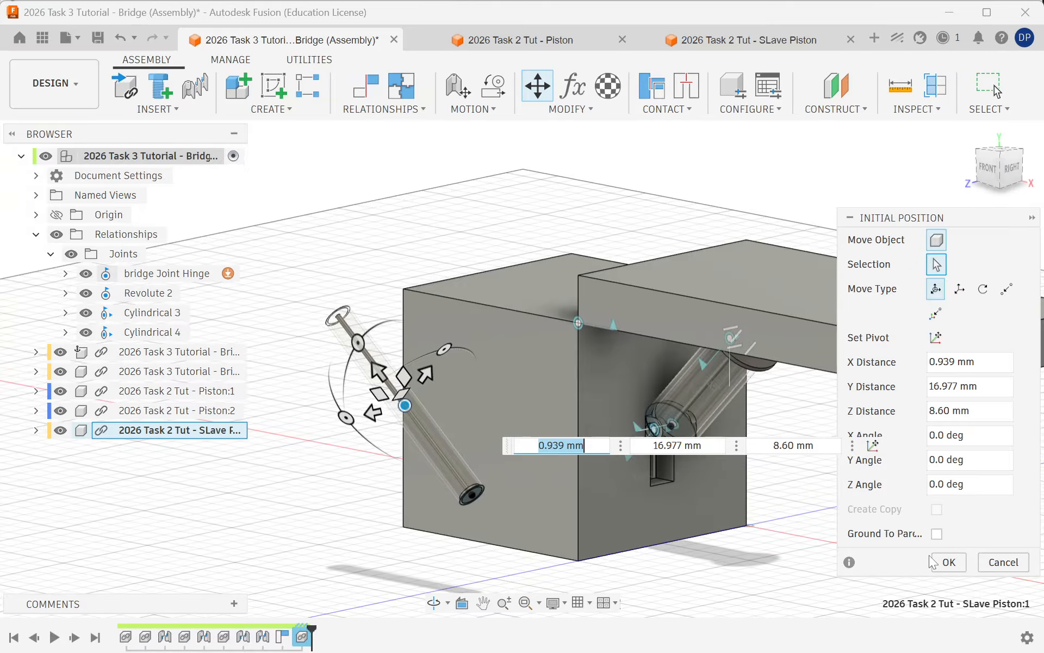
left_click(947, 561)
Insert a second copy of 2026 Task 2 Tut - SLave Piston from Stage 5 Engineering and offset it 135 mm along Z.
scroll(341, 442, "up", 3)
middle_click_drag(341, 440, 413, 389, "shift")
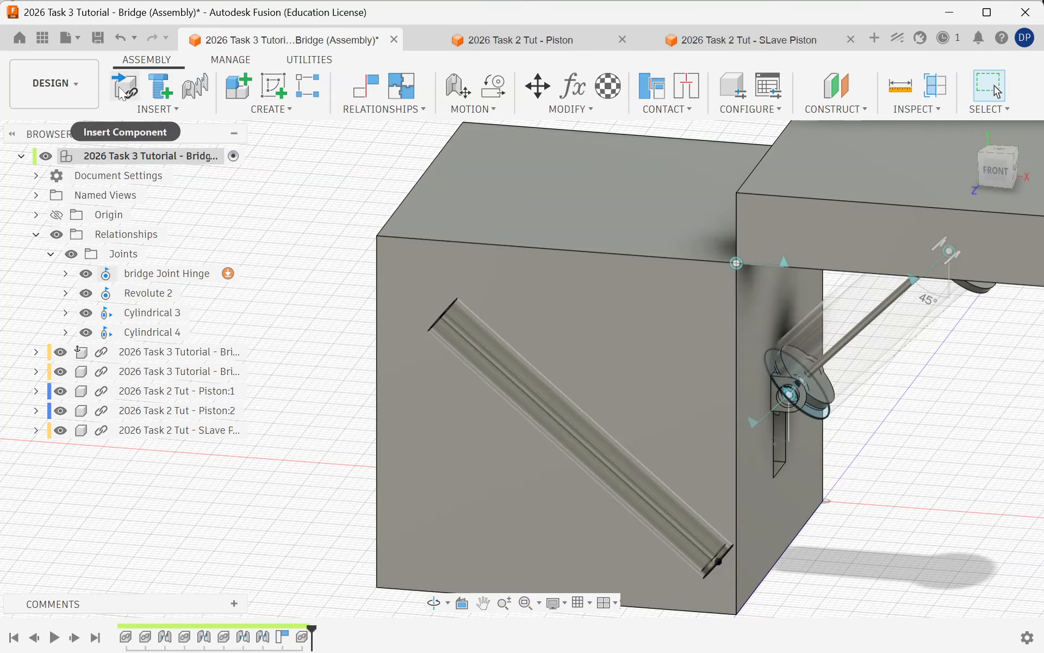
left_click(124, 87)
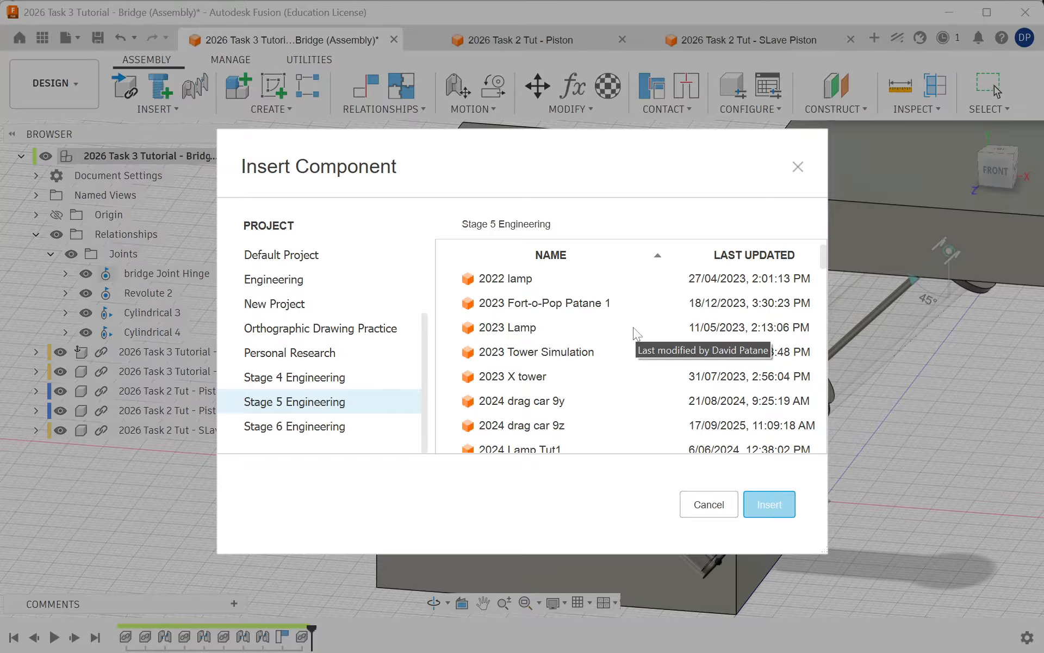
left_click(727, 260)
left_click(727, 260)
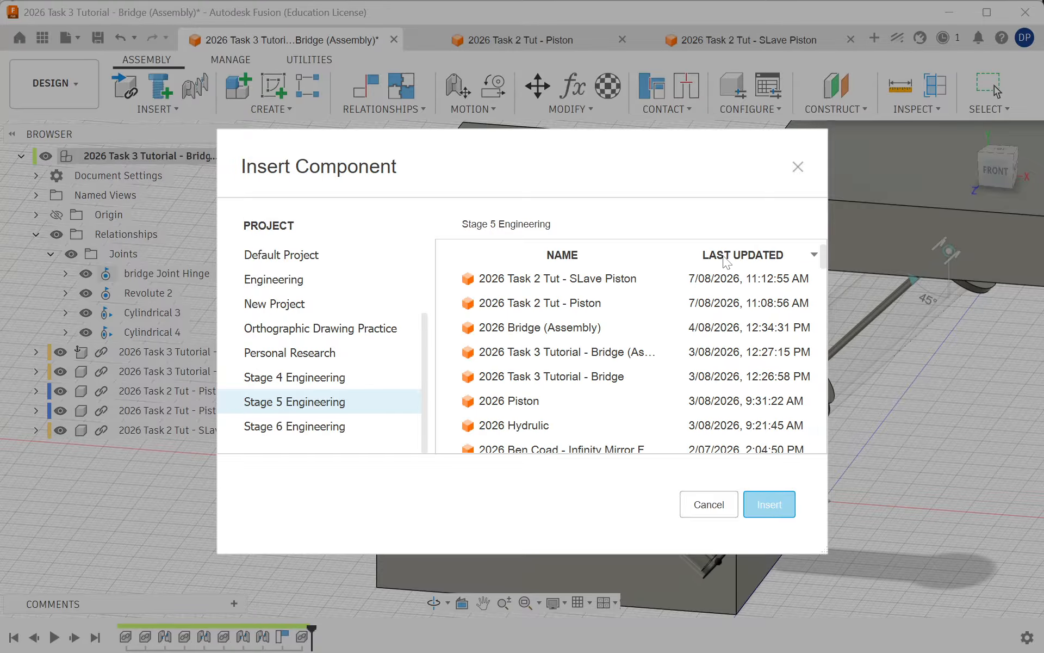
left_click(613, 283)
left_click(767, 505)
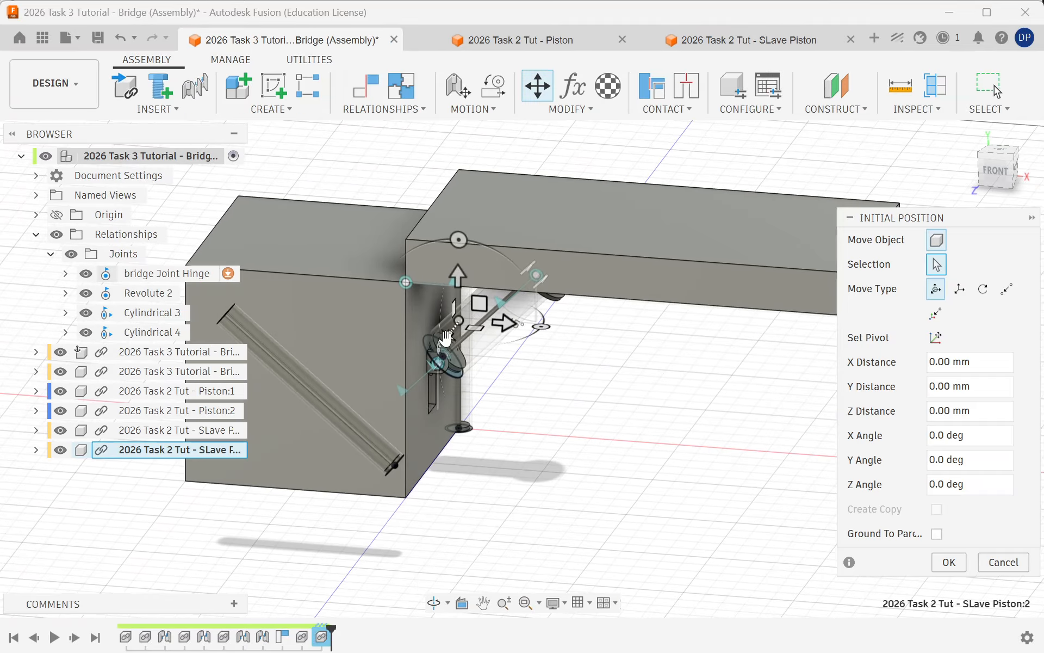
left_click_drag(447, 335, 261, 495)
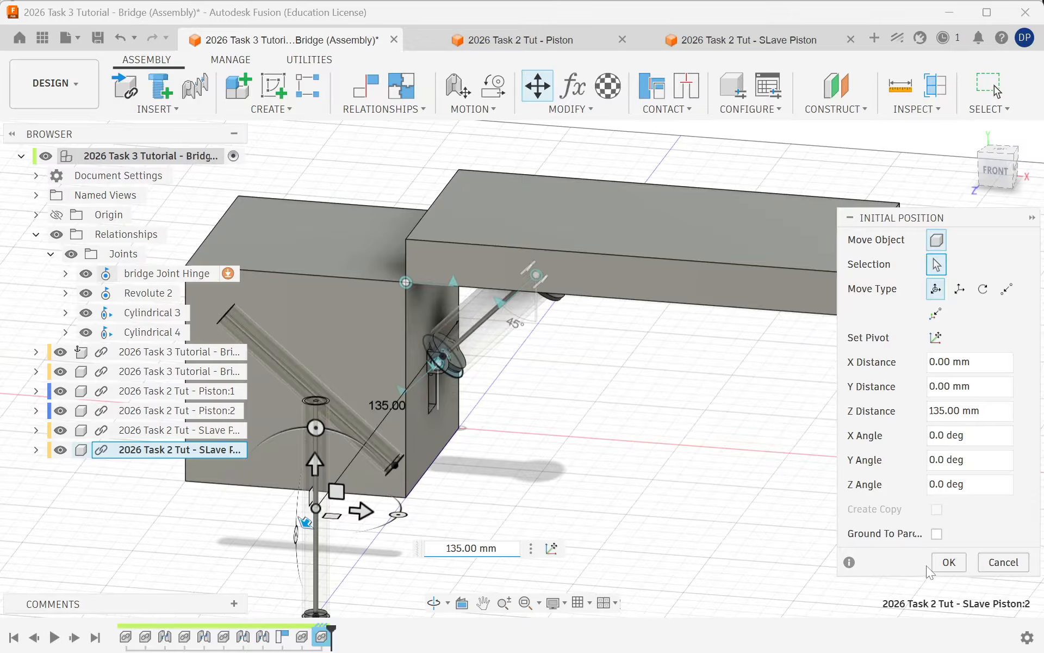
left_click(948, 563)
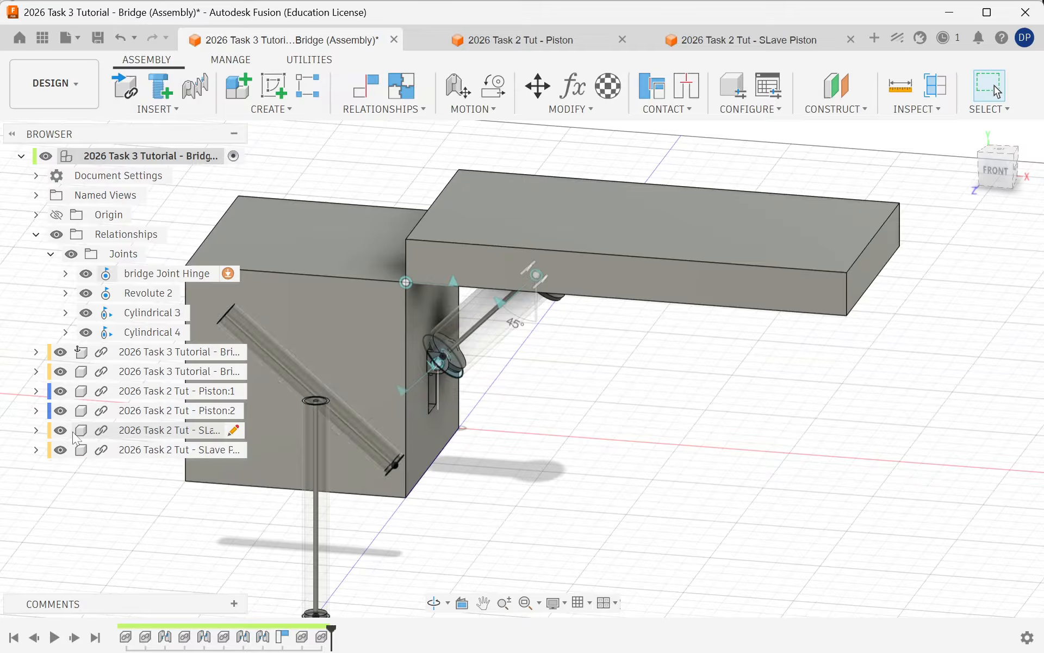
Ground the first slave piston to its parent assembly and hide its Piston body.
right_click(130, 437)
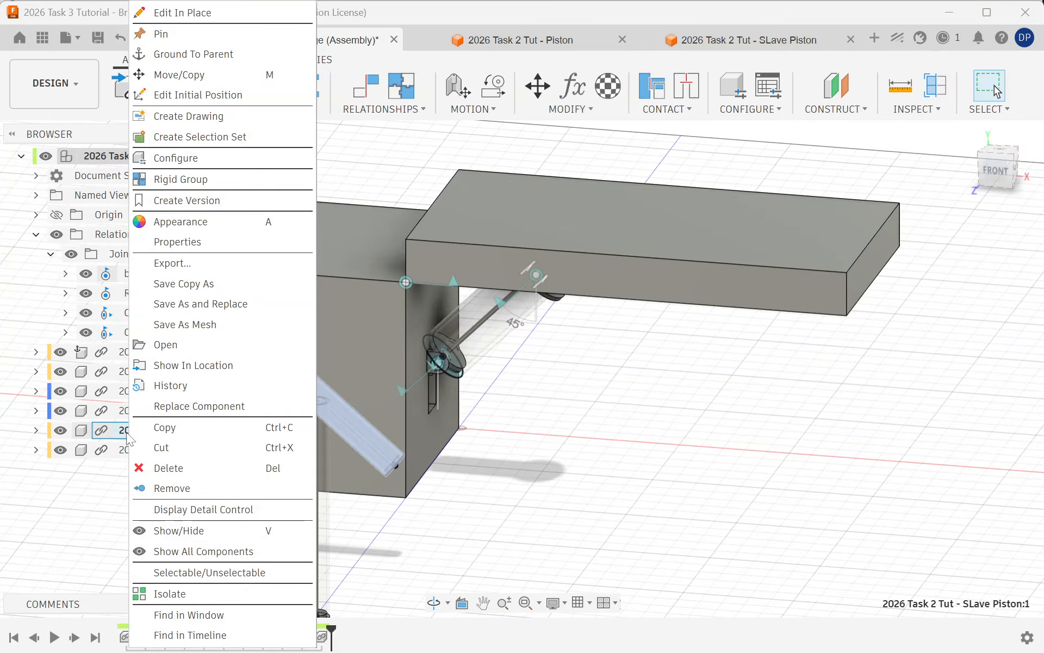
left_click(177, 58)
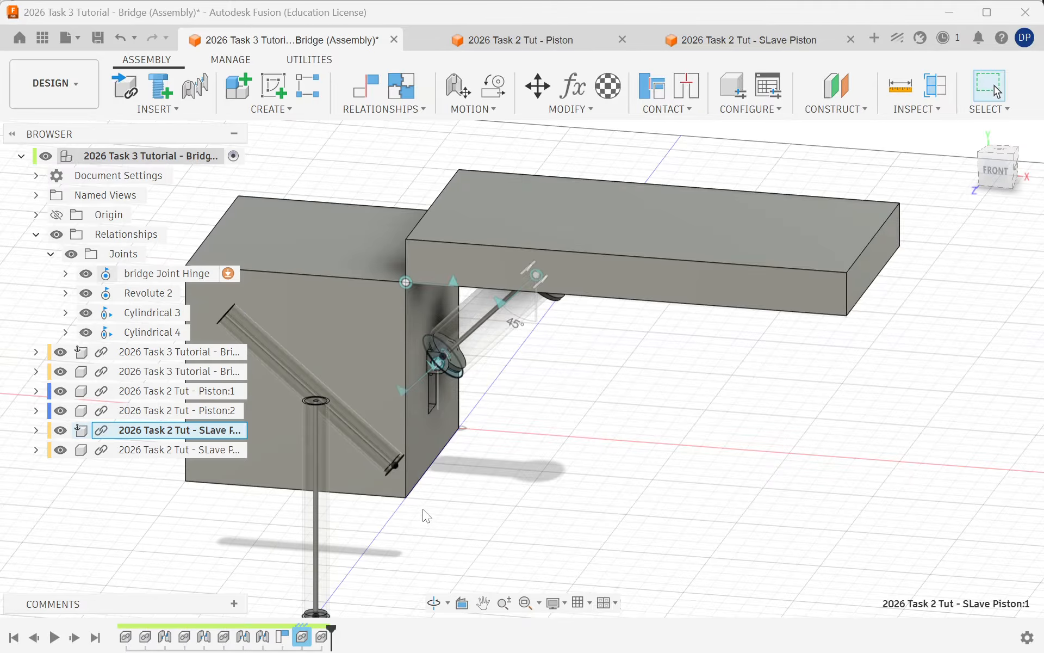
middle_click_drag(439, 493, 175, 425, "shift")
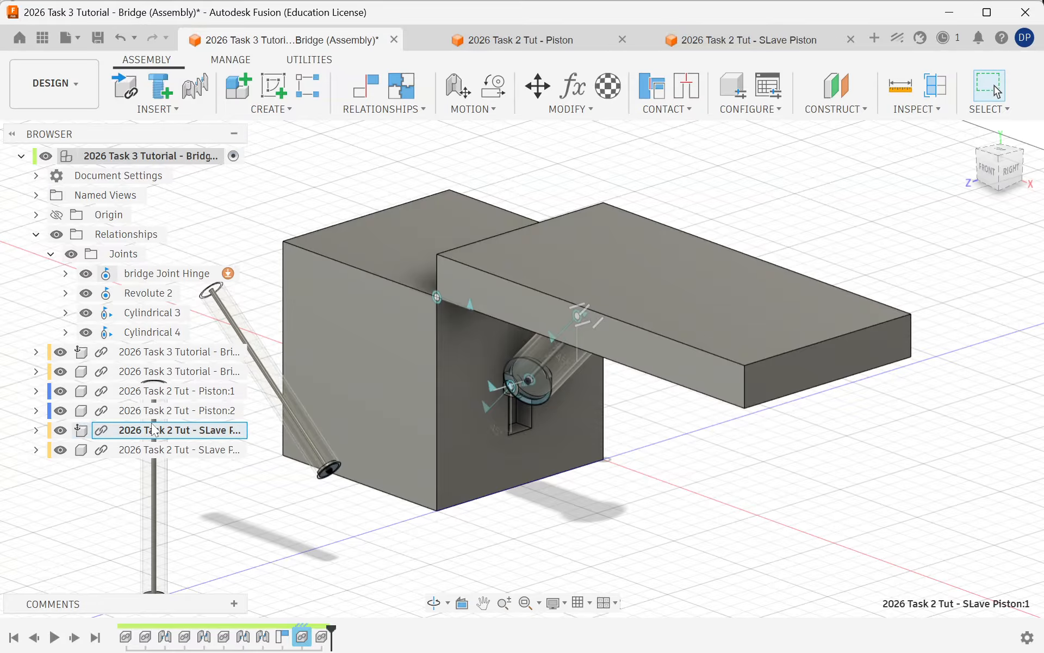
scroll(326, 429, "down", 3)
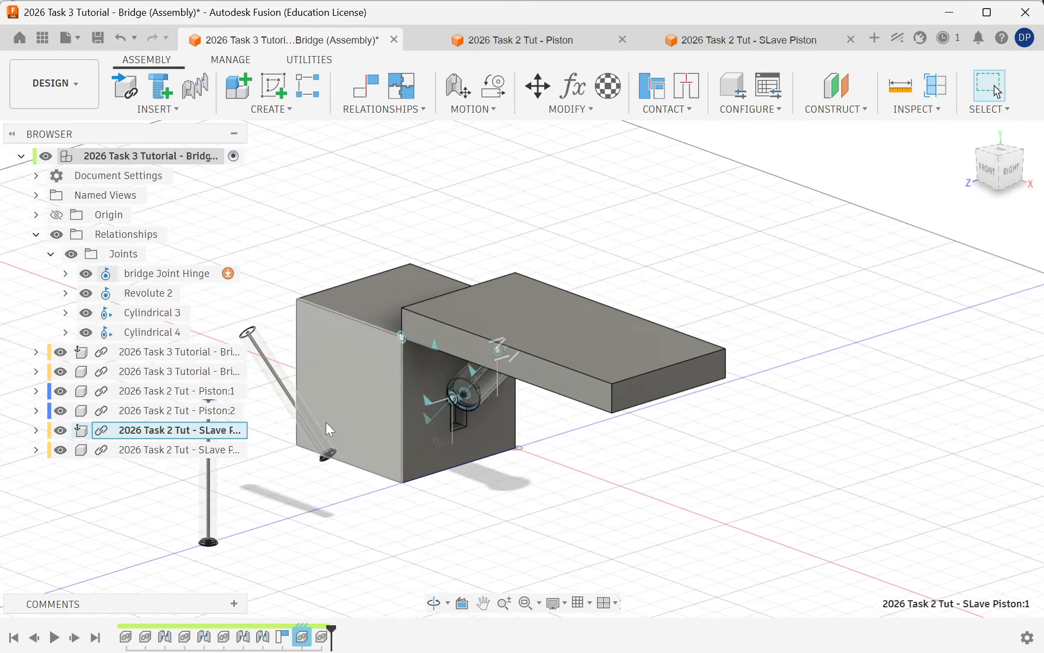
left_click(36, 429)
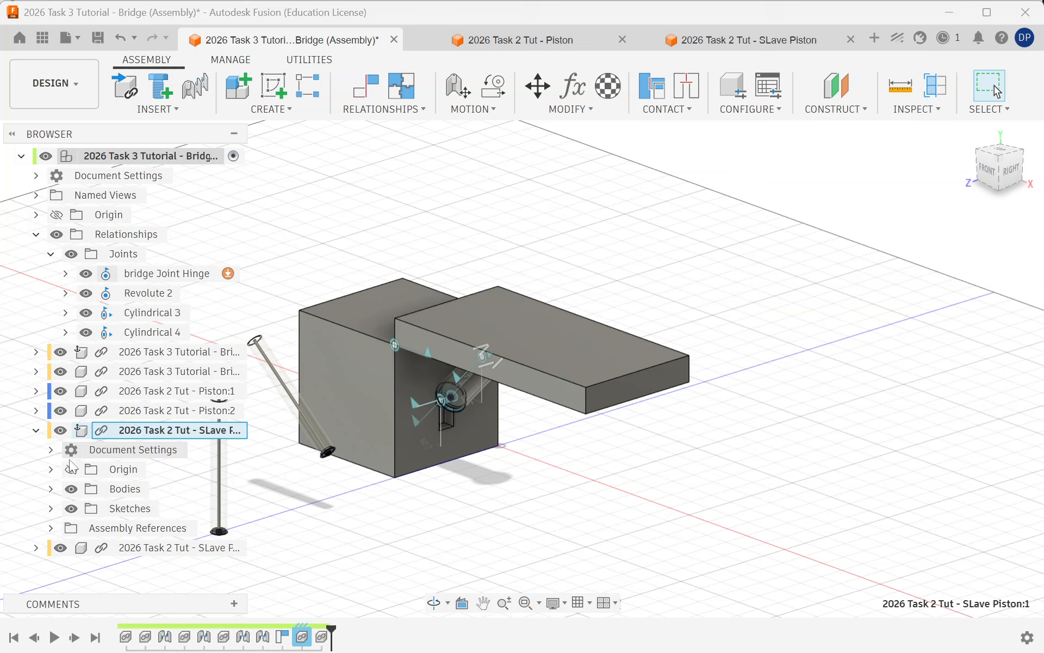
left_click(52, 488)
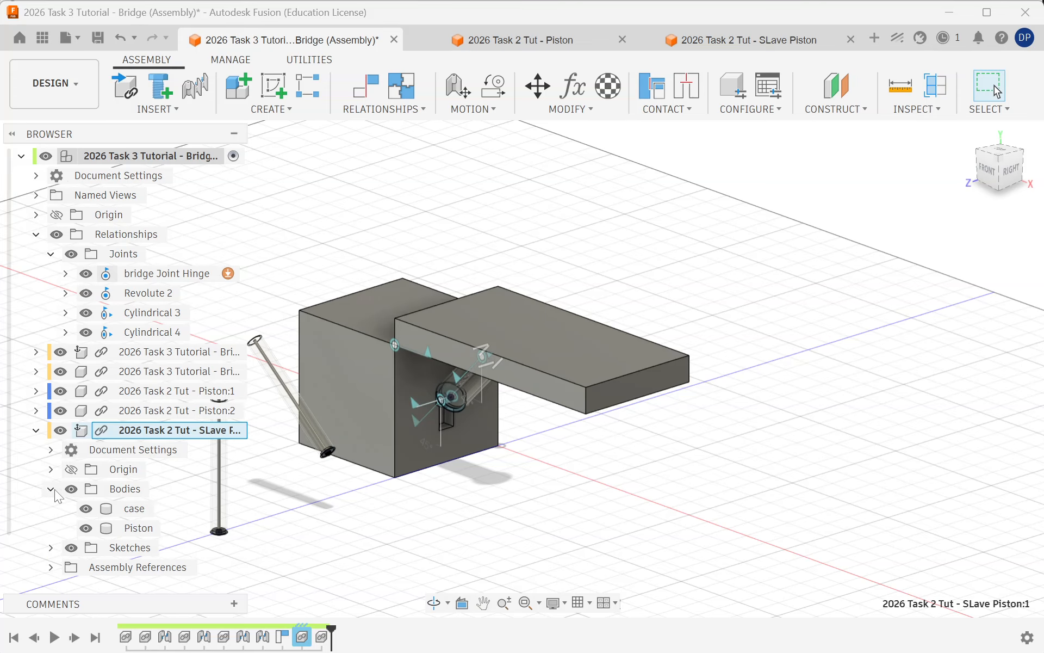
left_click(86, 528)
scroll(190, 407, "down", 1)
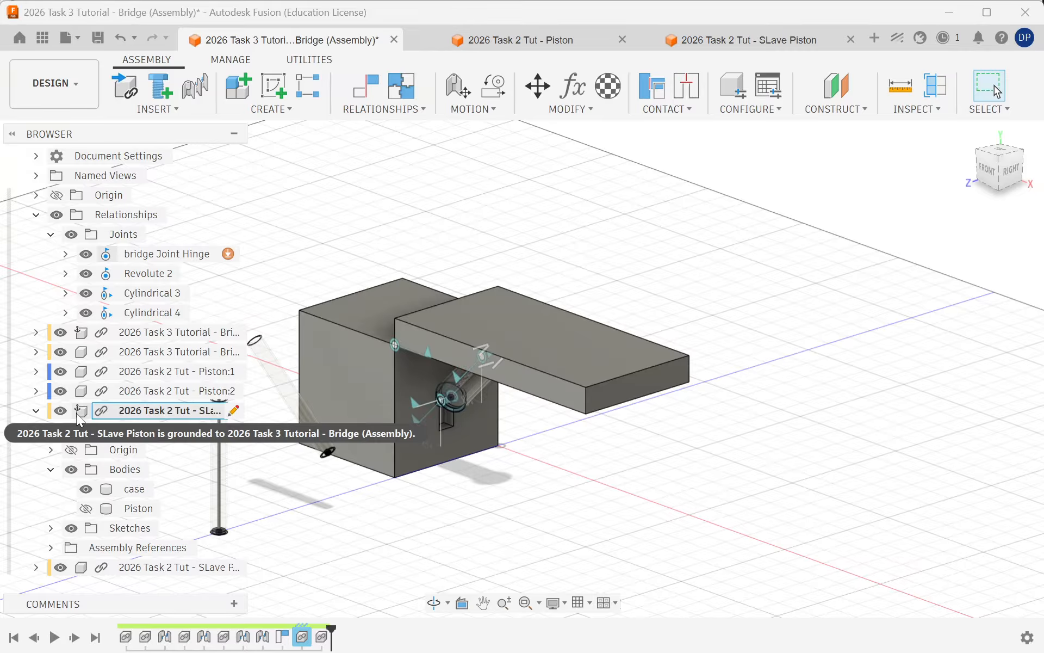
Hide the case body and the sketches of the second slave piston.
middle_click_drag(298, 455, 491, 455, "shift")
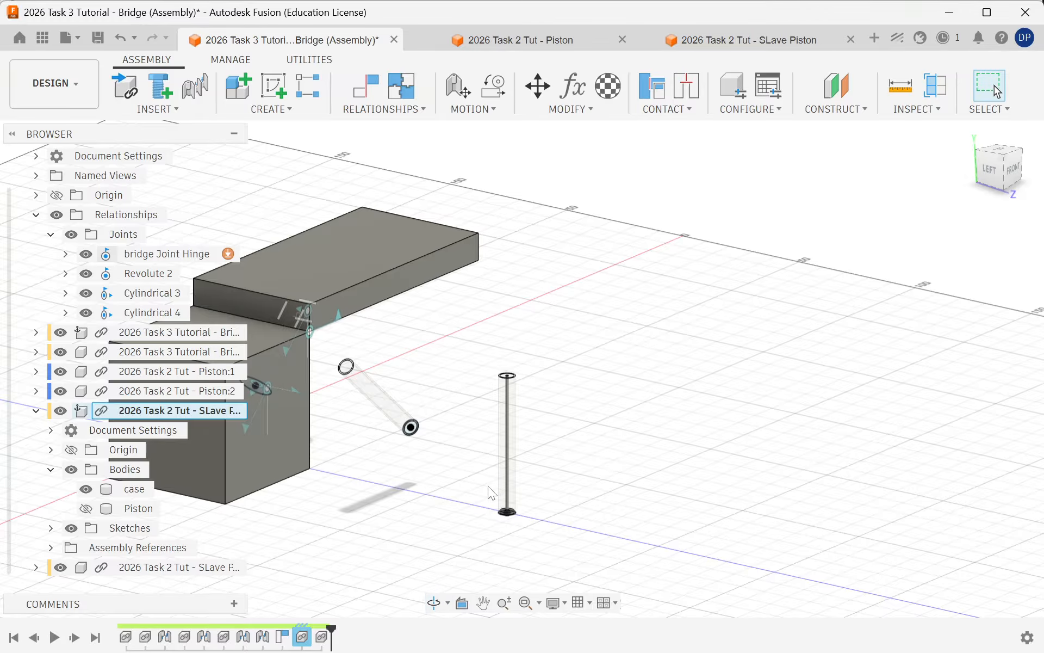
scroll(535, 471, "up", 3)
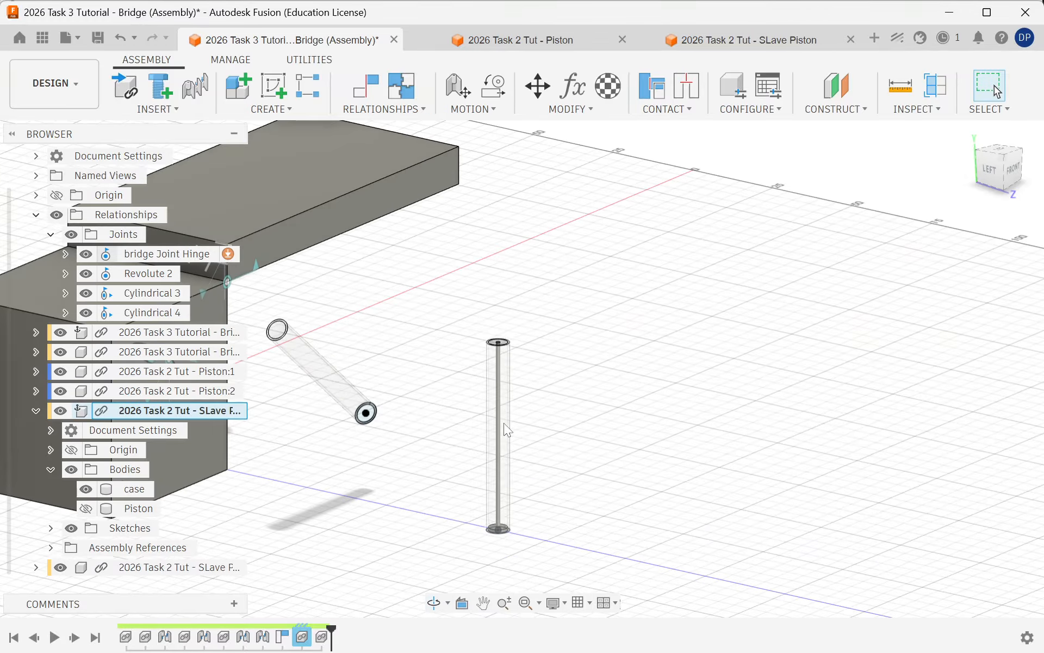
left_click(35, 411)
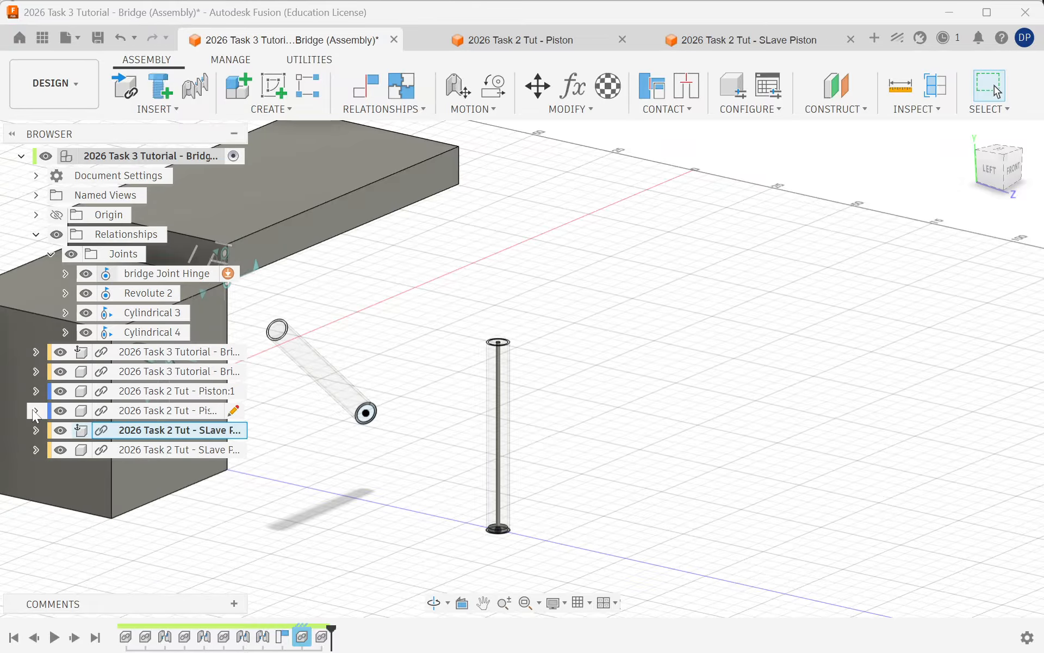
left_click(36, 449)
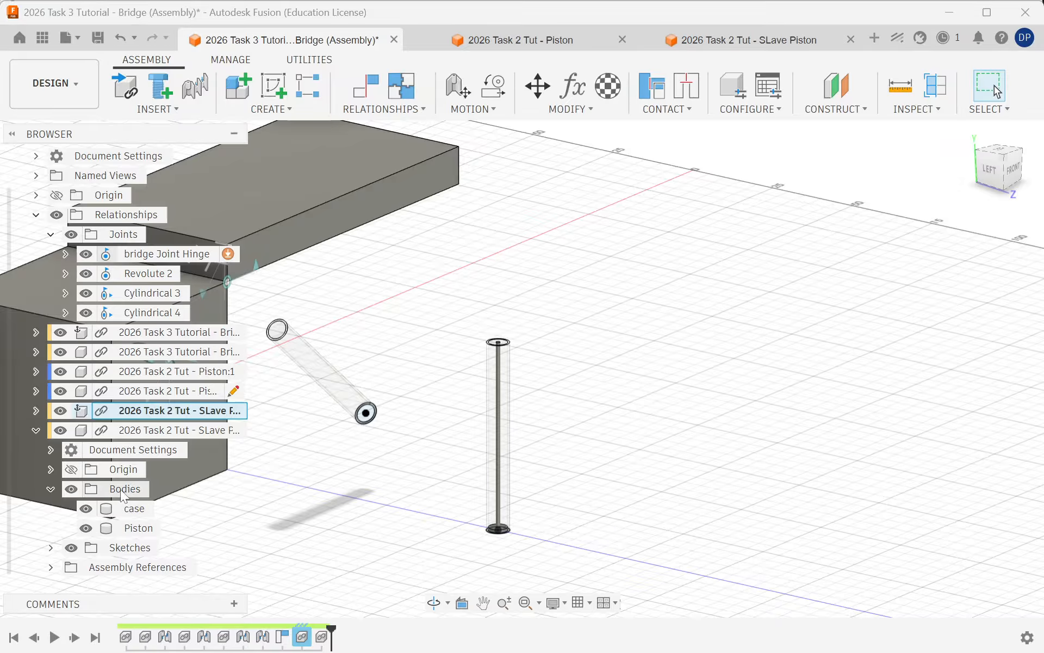
left_click(86, 508)
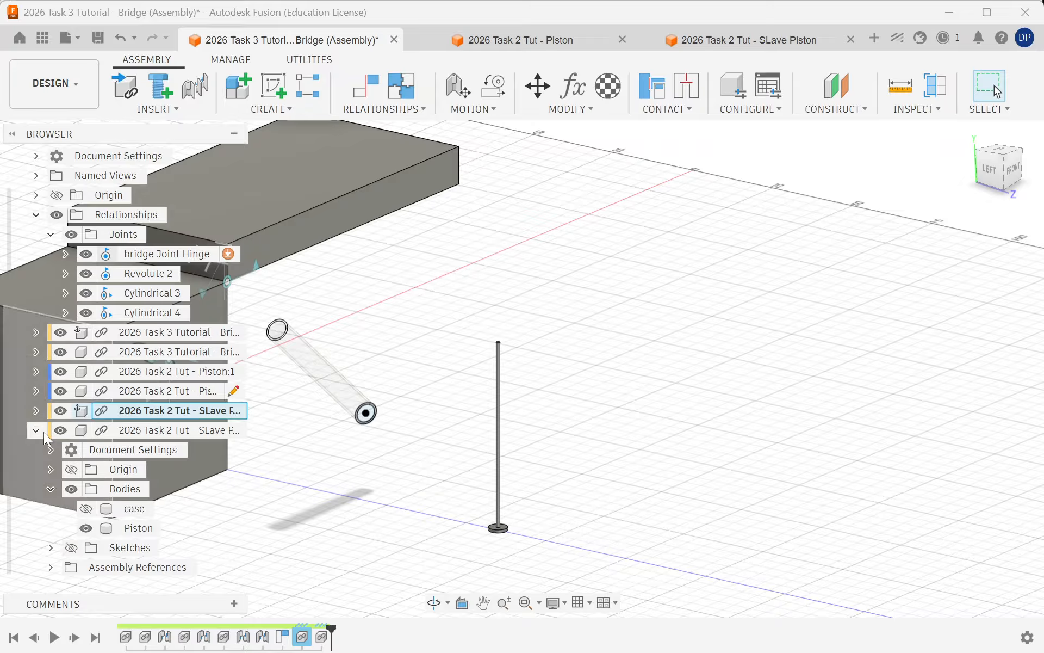
Hide Sketch1 of the grounded slave piston so that only its case is shown.
left_click(35, 410)
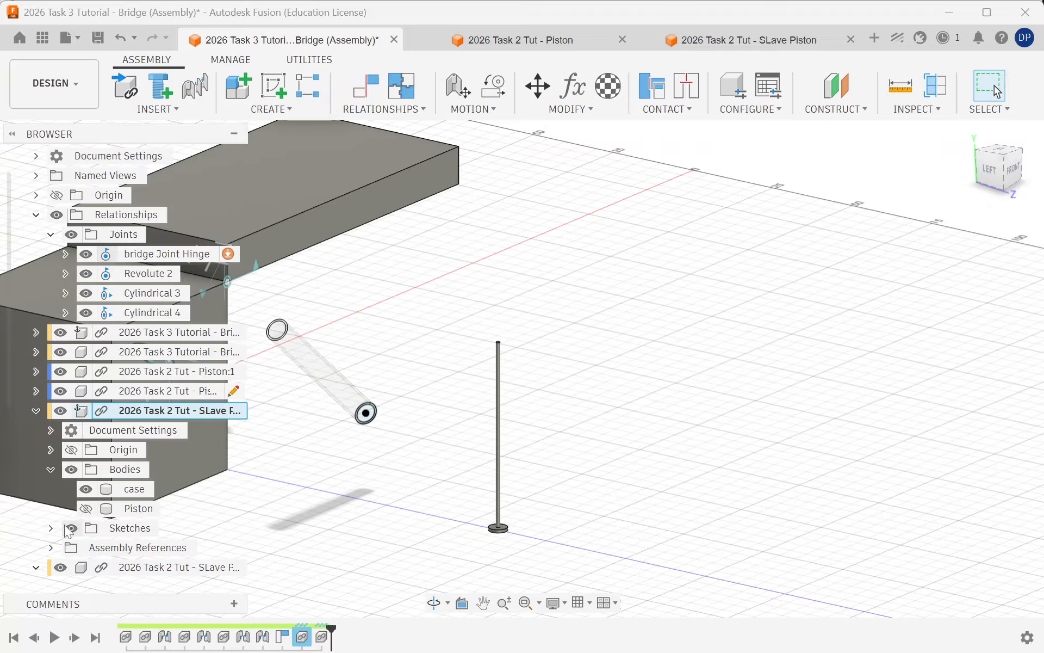
left_click(51, 527)
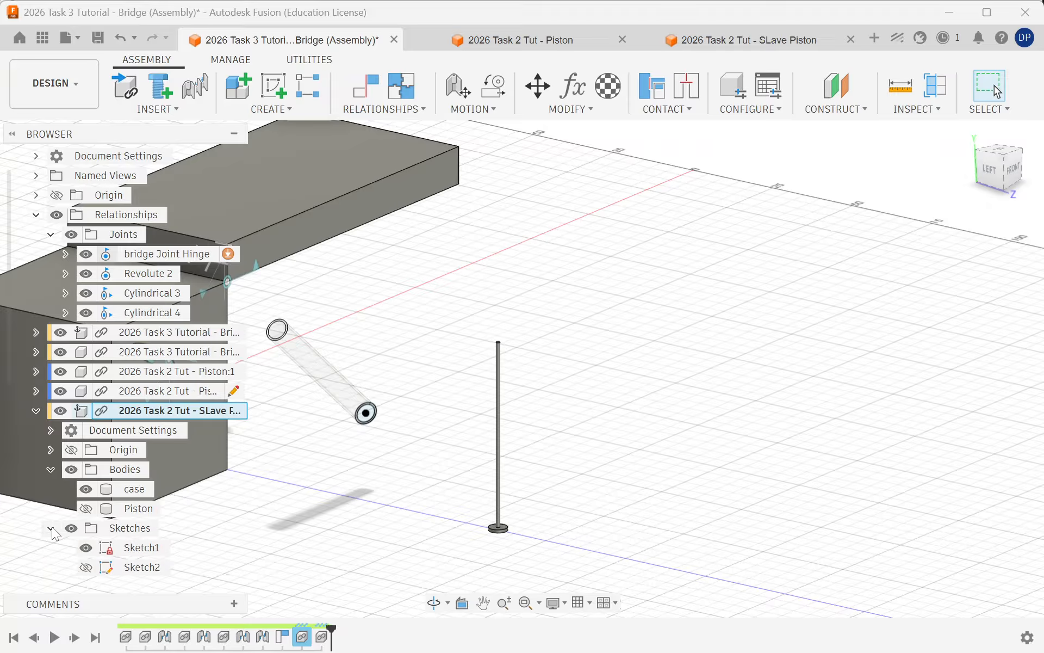
left_click(86, 547)
left_click(50, 527)
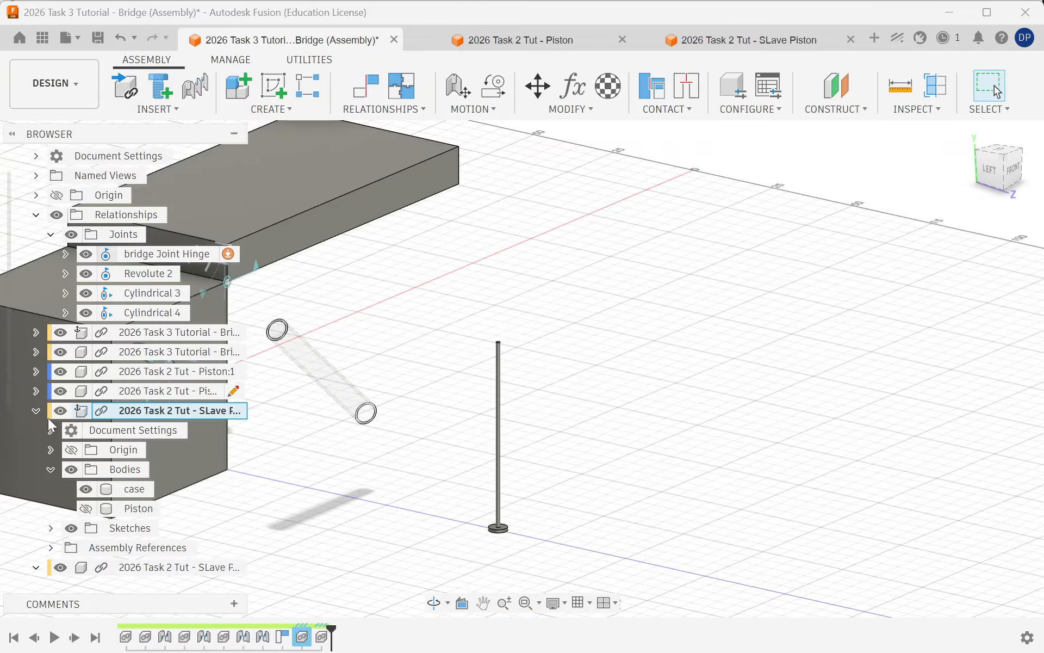
left_click(35, 410)
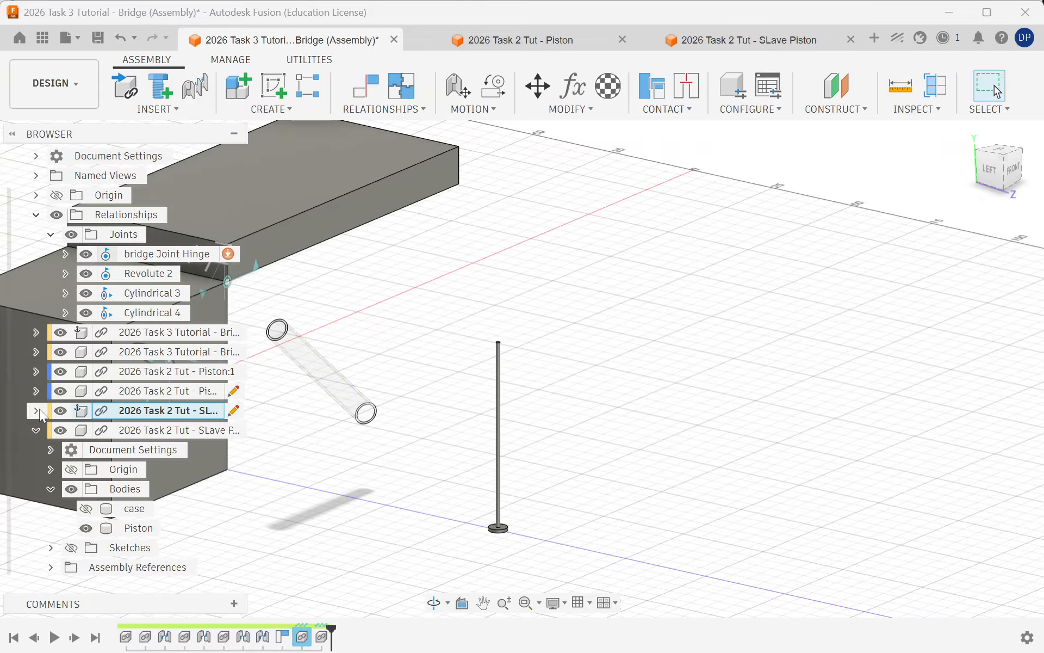
Start a new joint with the Cylindrical motion type and return to its position settings.
left_click(396, 110)
left_click(391, 140)
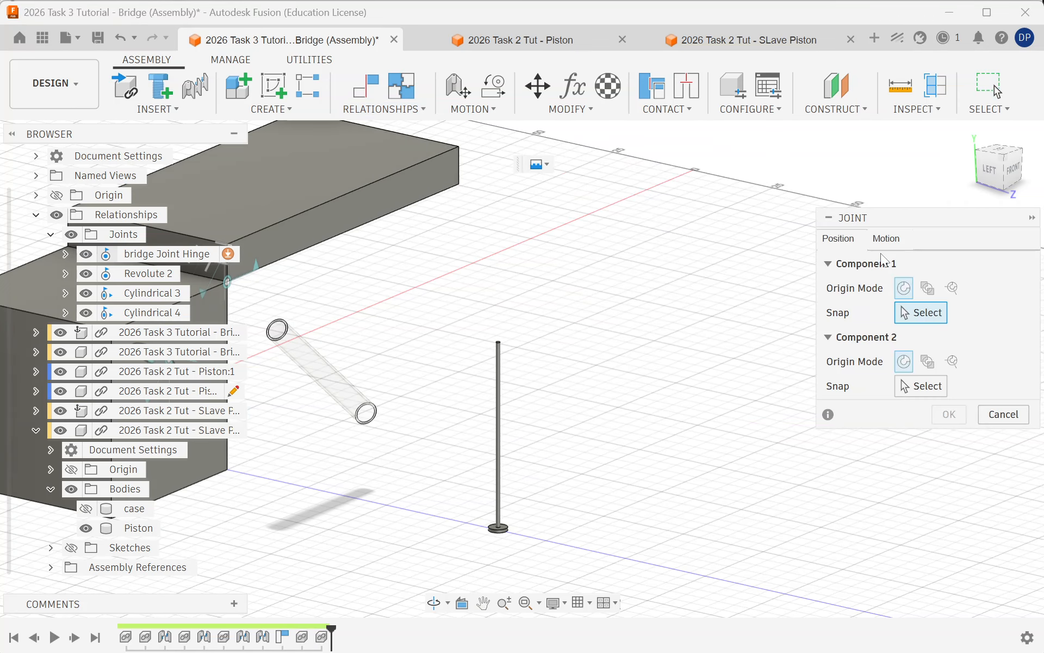
left_click(886, 239)
left_click(969, 263)
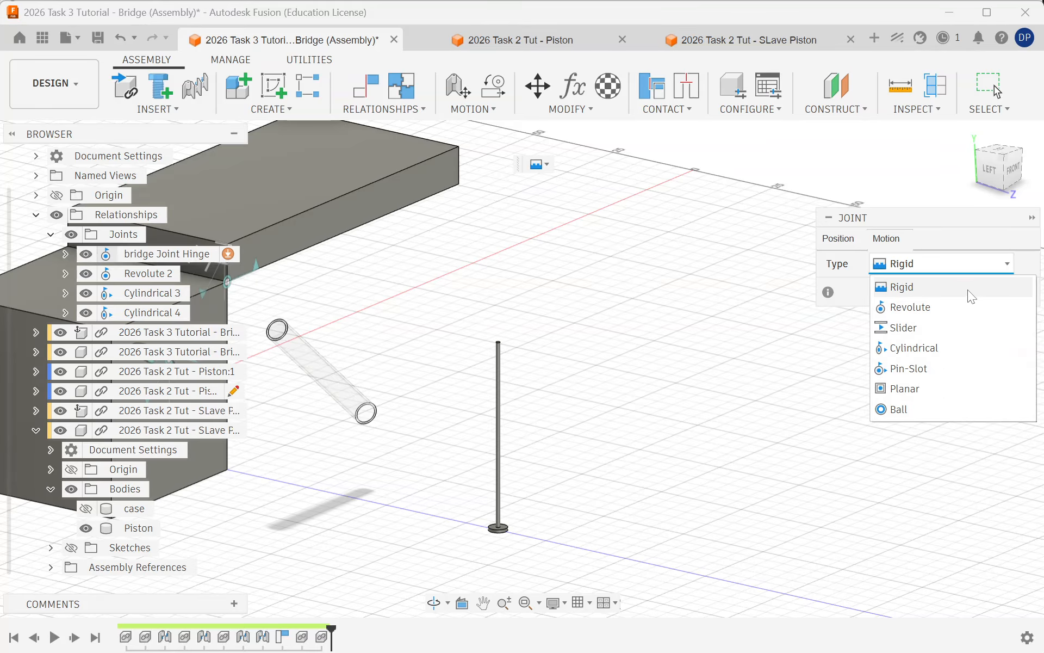
left_click(934, 343)
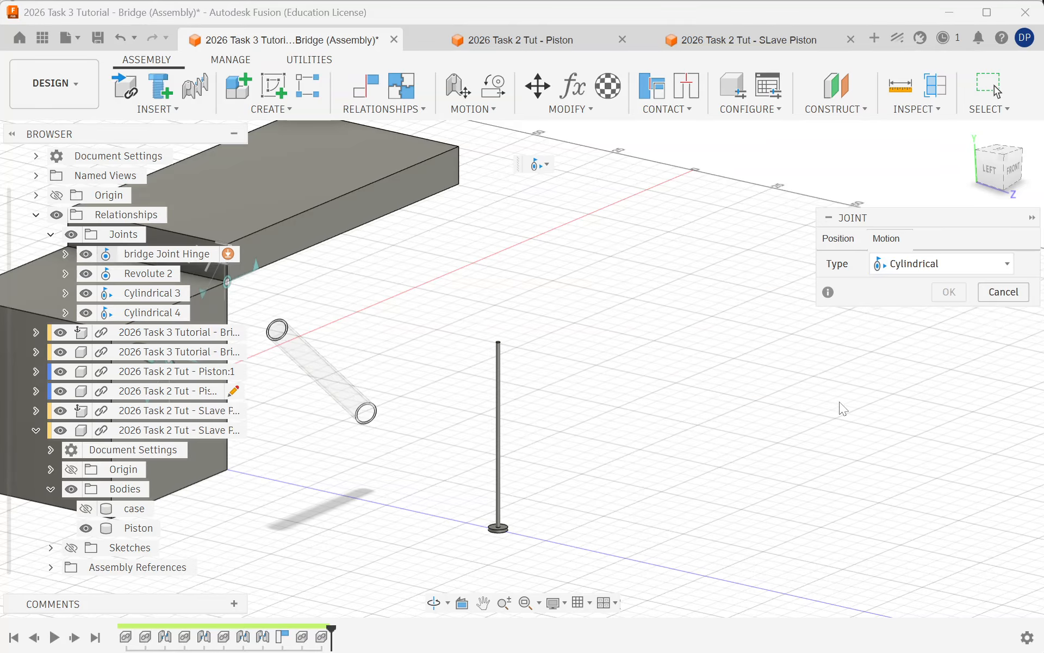
left_click(846, 241)
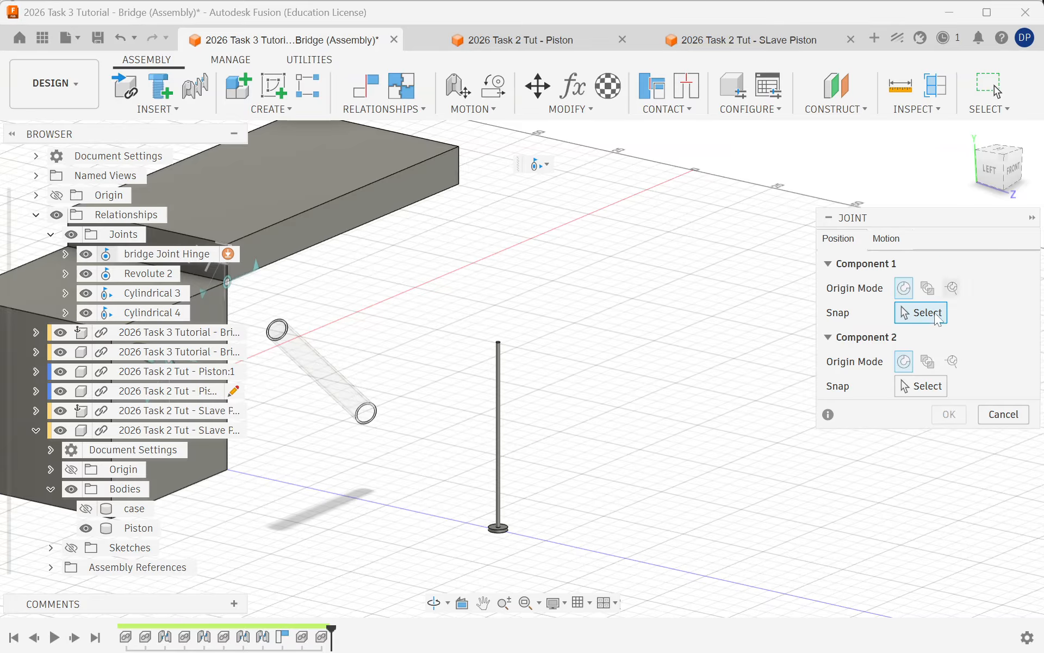
Complete the cylindrical joint by snapping the slave piston head's centre to the centre of the grounded case's near end.
scroll(529, 527, "up", 4)
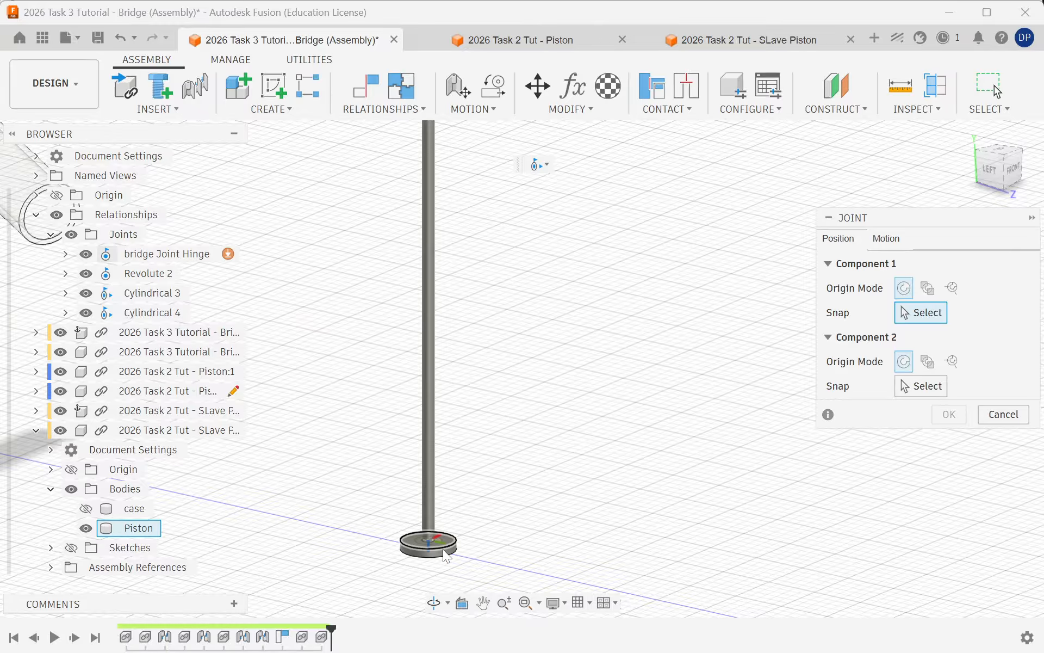
scroll(439, 563, "up", 3)
left_click(477, 526)
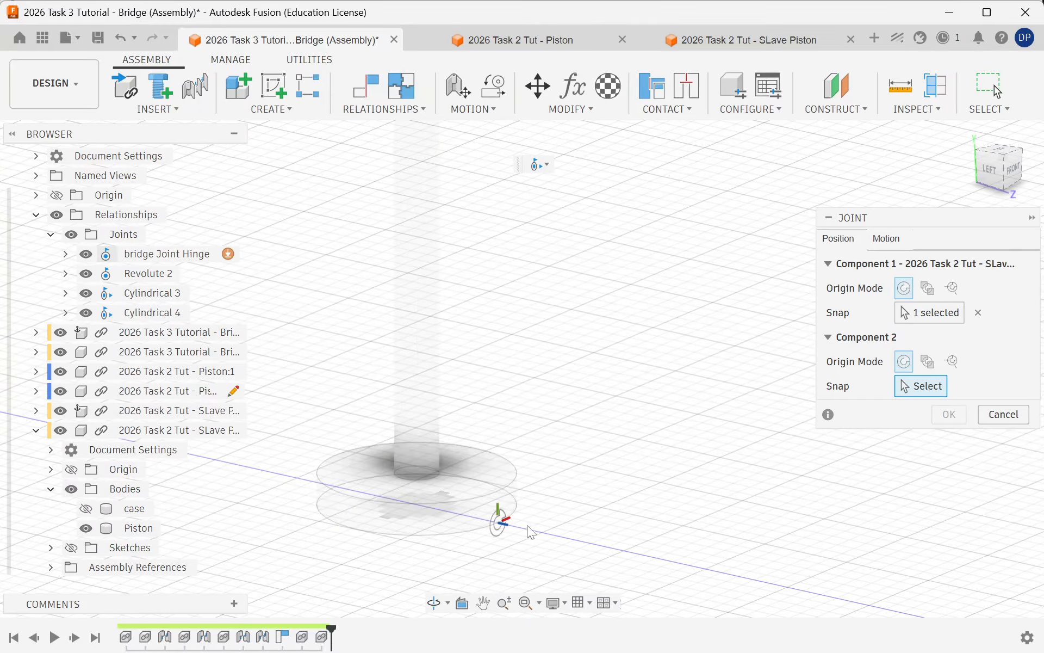
left_click(978, 312)
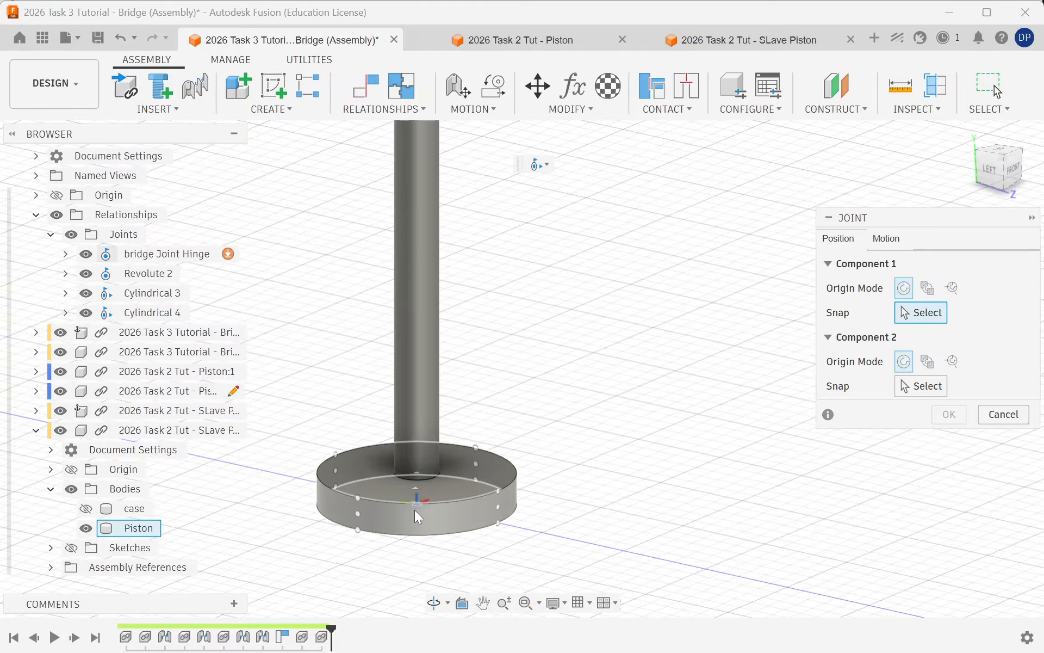
left_click(416, 507)
scroll(416, 424, "down", 5)
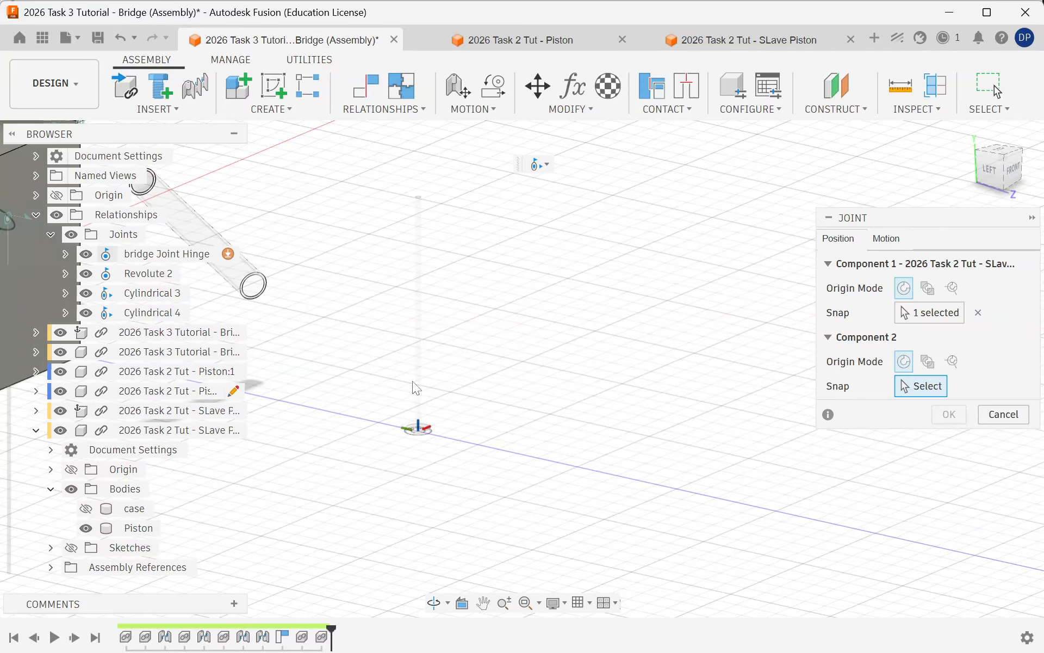
scroll(375, 353, "up", 5)
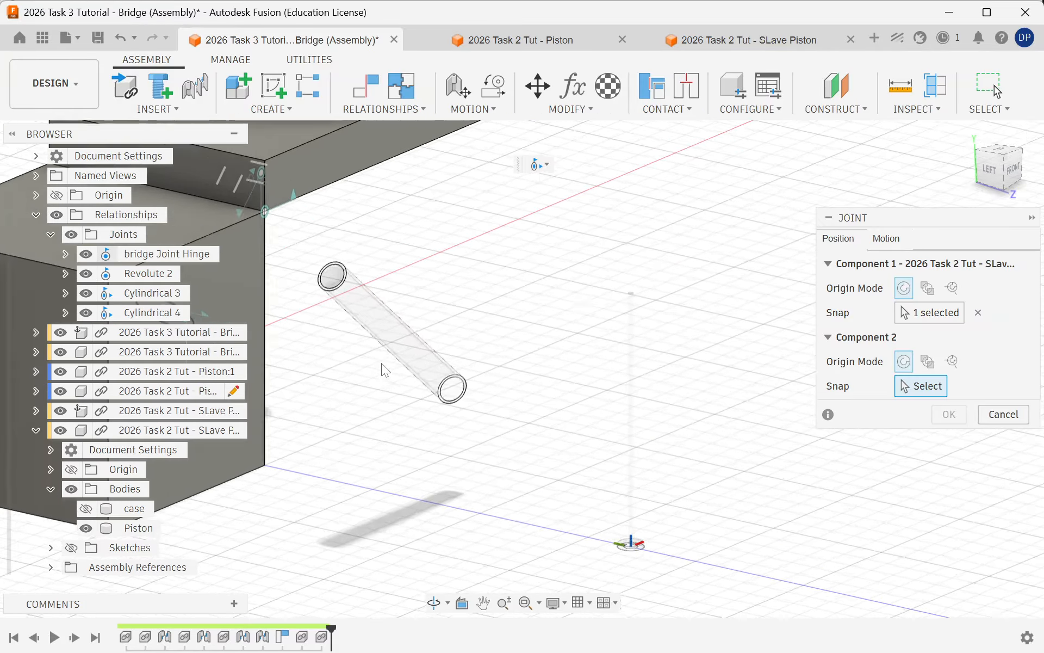
left_click(484, 396)
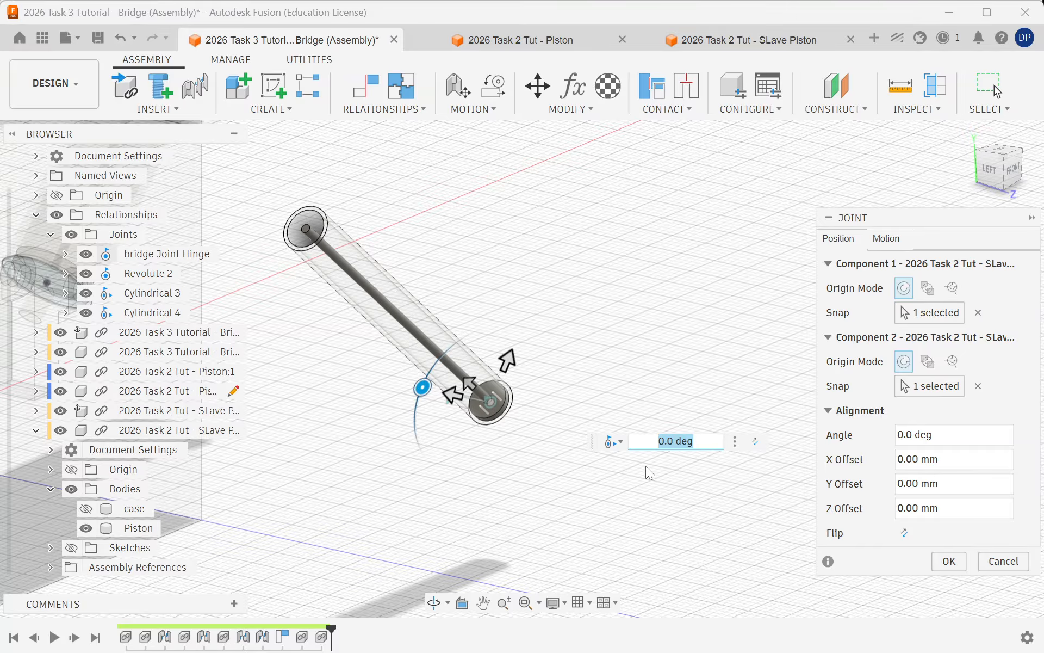
left_click(944, 563)
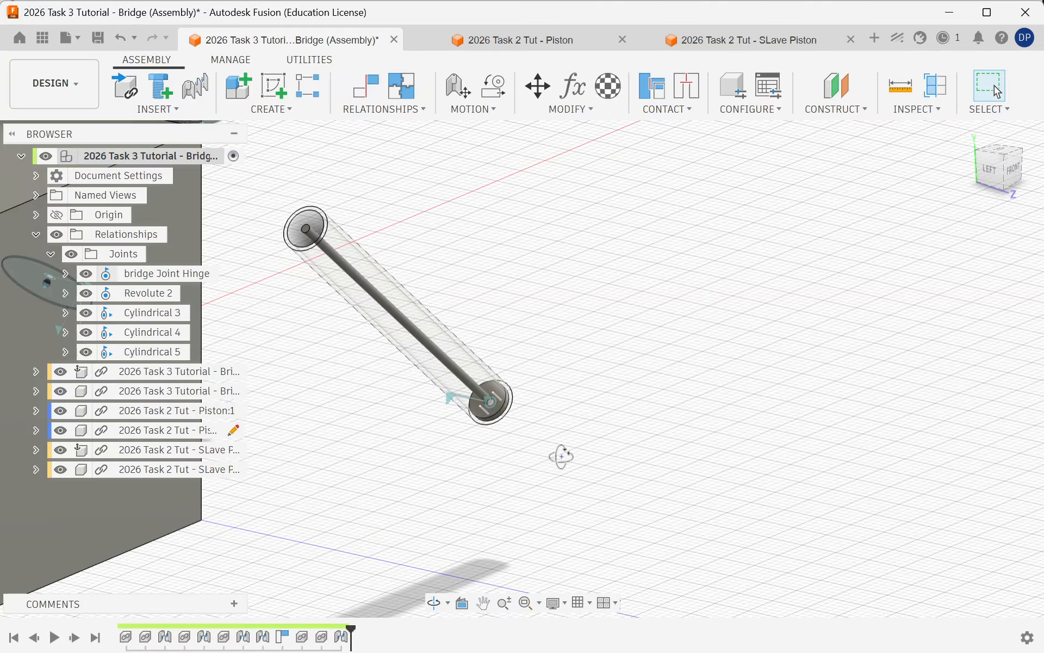
Animate the Cylindrical 5 joint to check how the slave piston moves in its case.
mouse_move(561, 456)
middle_mouse_down("shift")
mouse_move(535, 462)
mouse_move(550, 475)
middle_mouse_up("shift")
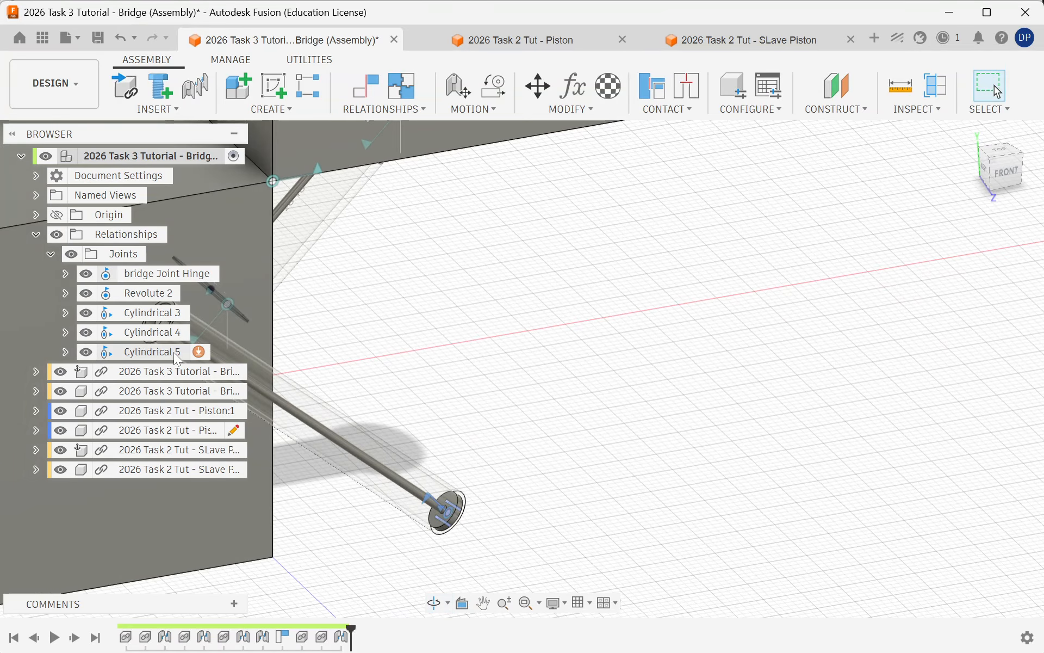
right_click(151, 353)
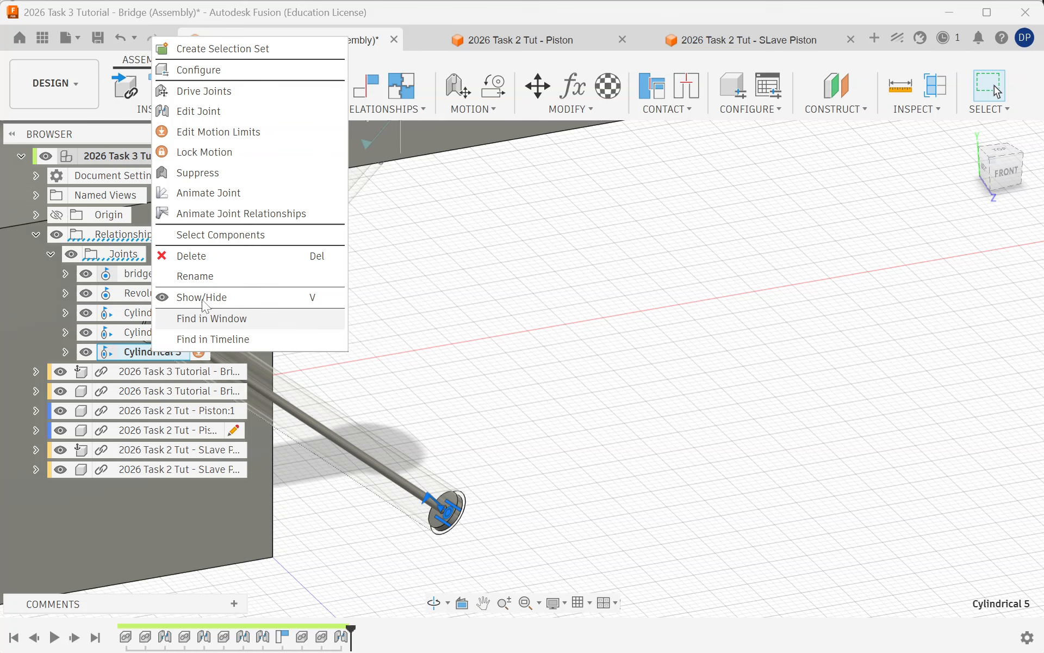
left_click(206, 191)
scroll(717, 491, "down", 5)
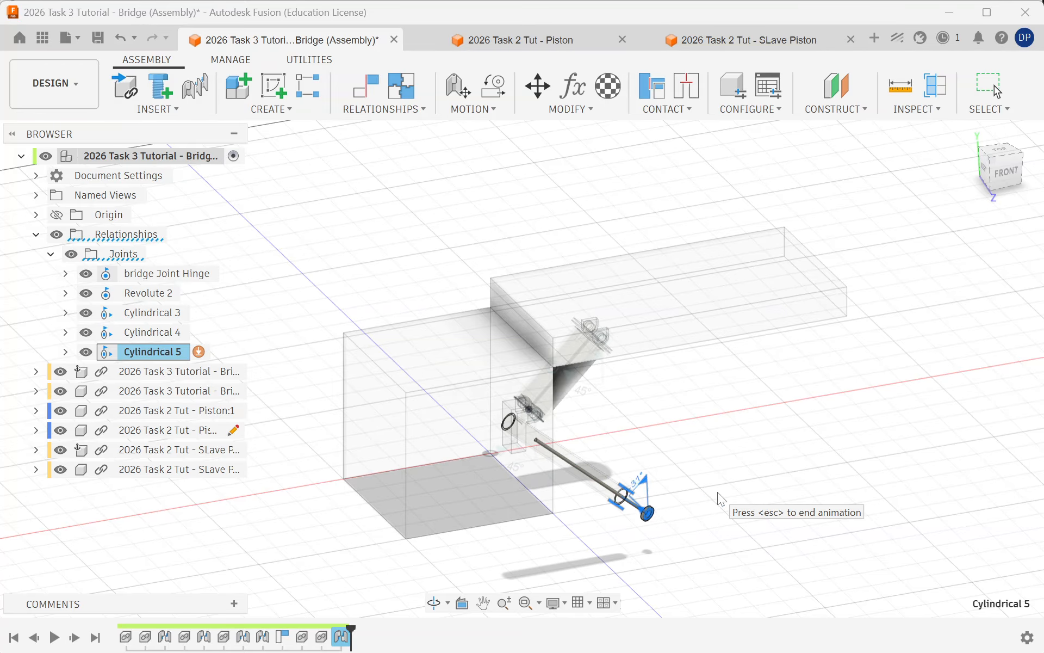
key("Escape")
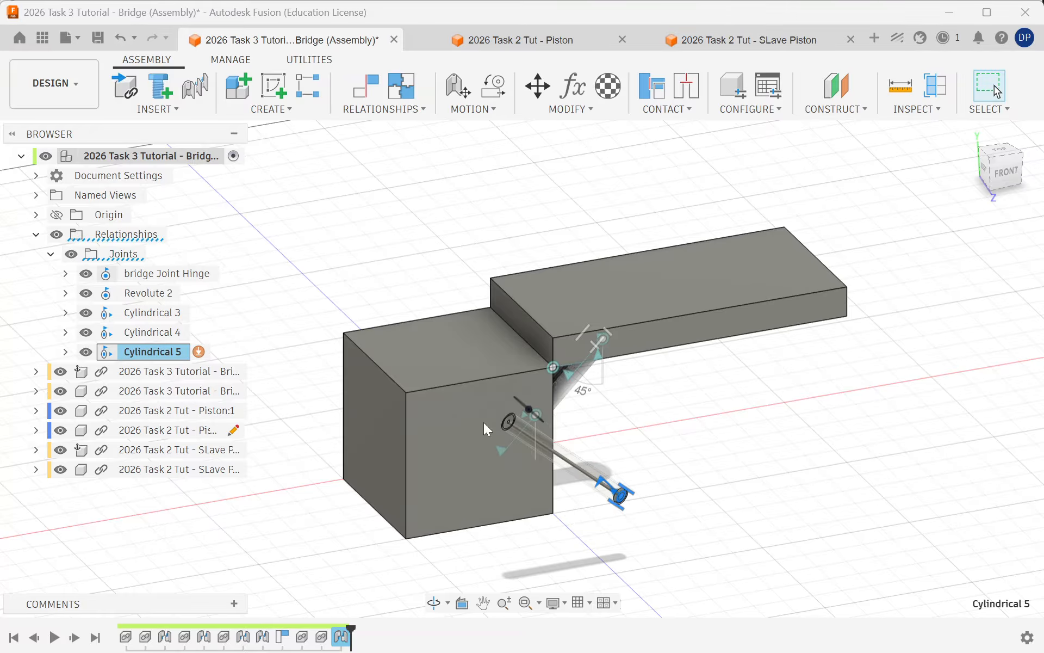
Animate the joint relationships of the bridge Joint Hinge and examine the slave piston during the bridge's motion.
right_click(154, 274)
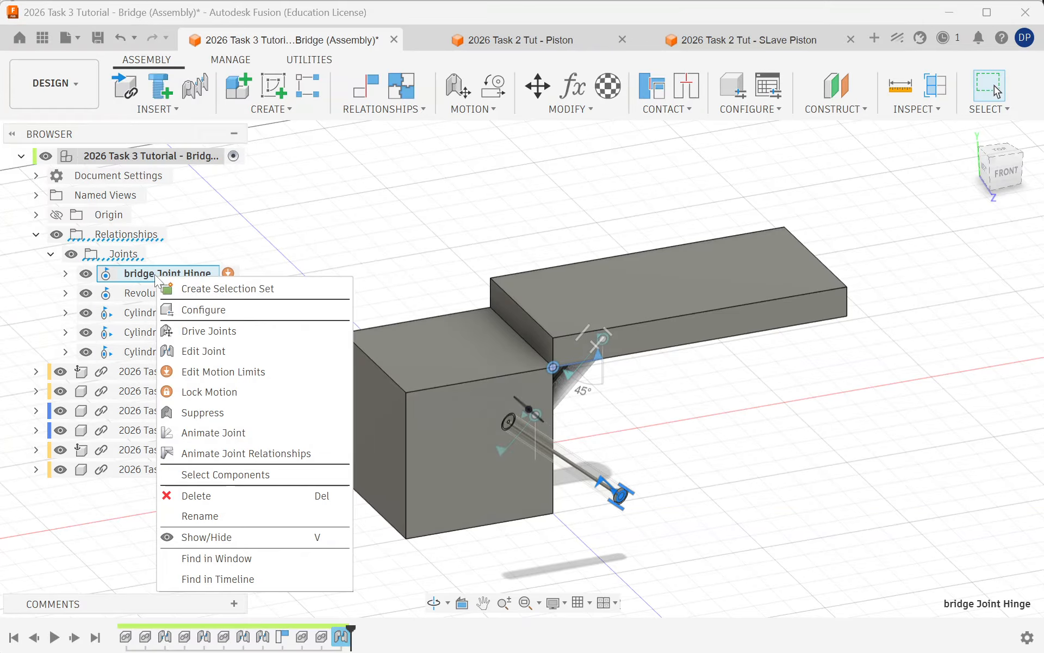
left_click(271, 453)
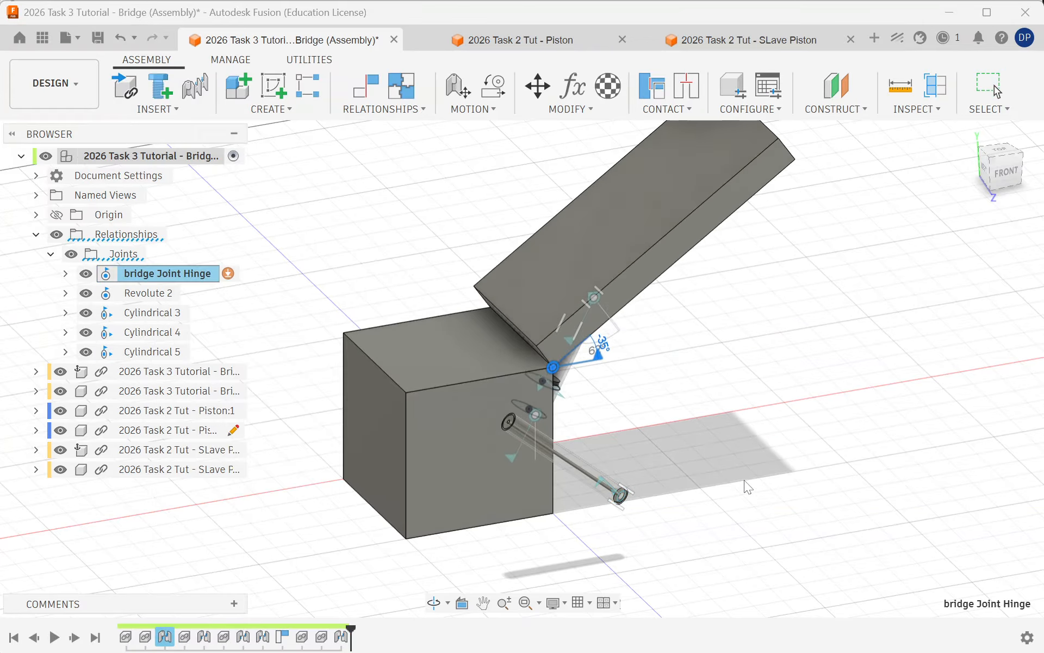
scroll(642, 509, "up", 5)
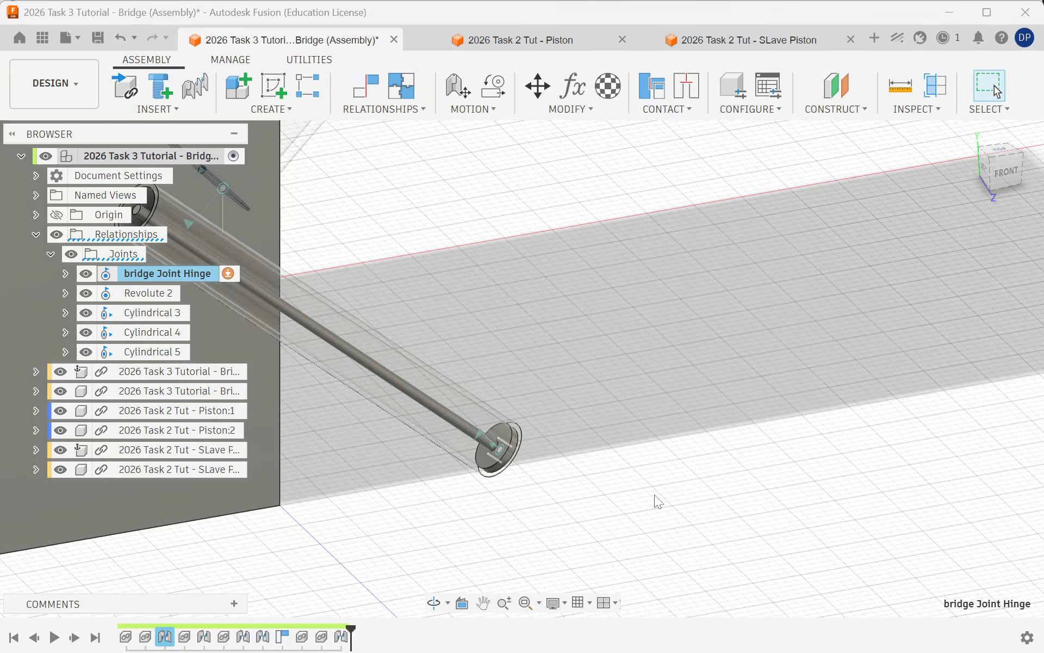
scroll(663, 479, "down", 5)
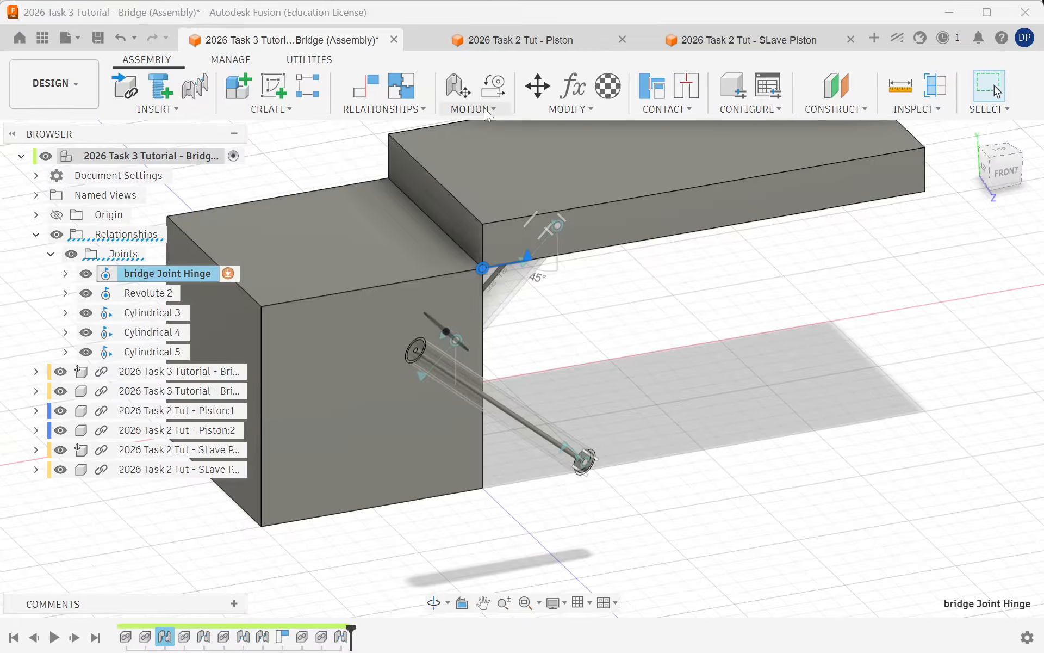
Create a motion link between Cylindrical 5, sliding along Z by 10 mm, and Cylindrical 4, rotating by 360 degrees.
left_click(471, 109)
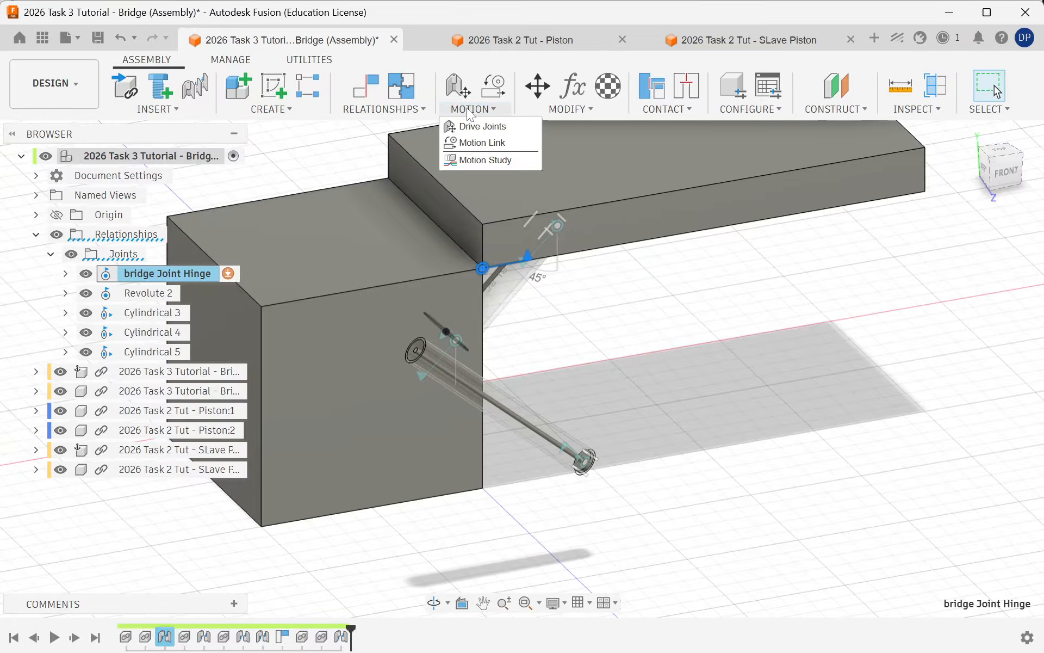
left_click(489, 143)
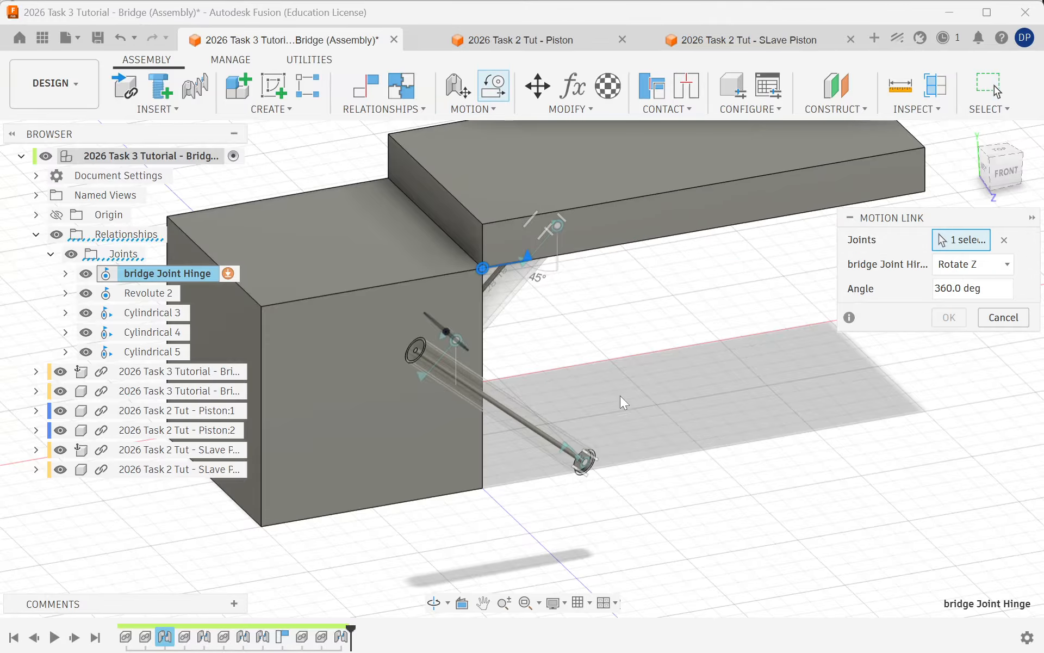
left_click(159, 352)
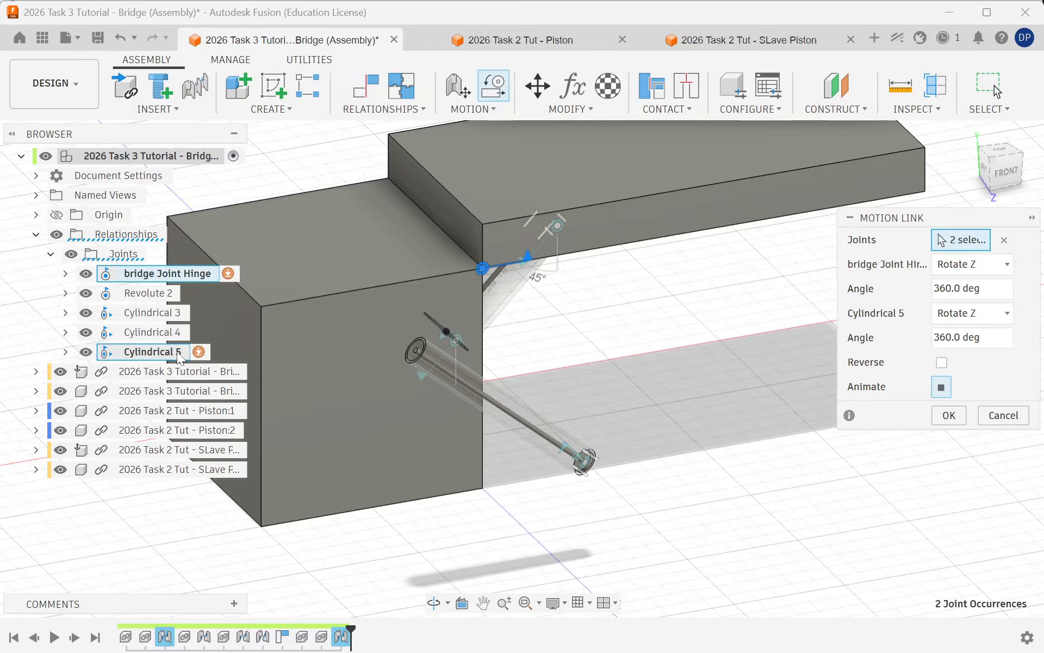
left_click(1004, 239)
left_click(149, 353)
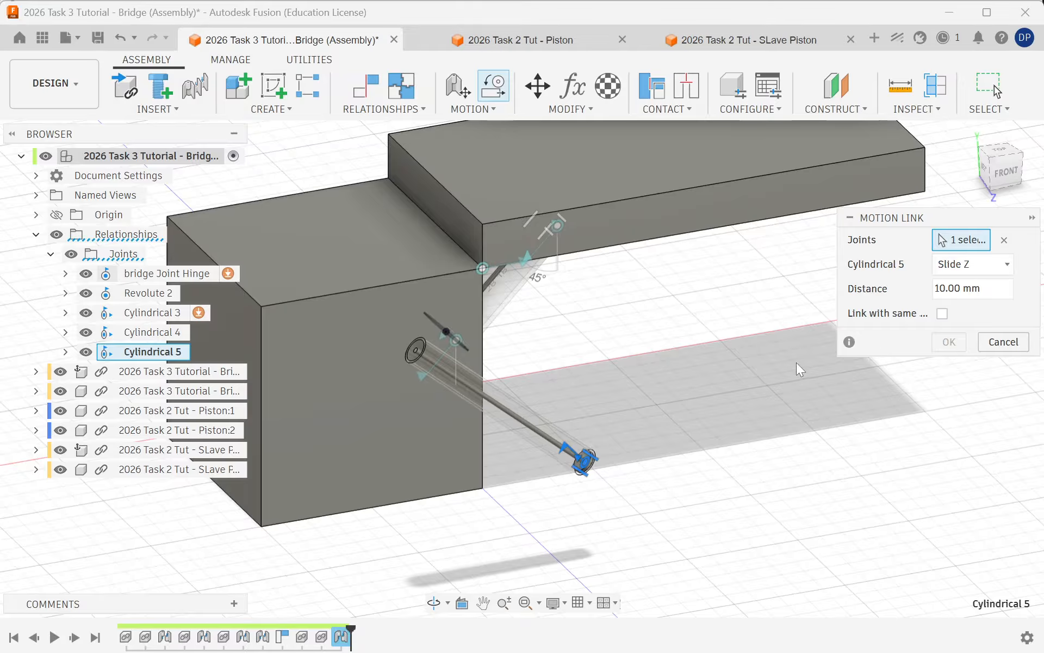
scroll(526, 227, "up", 3)
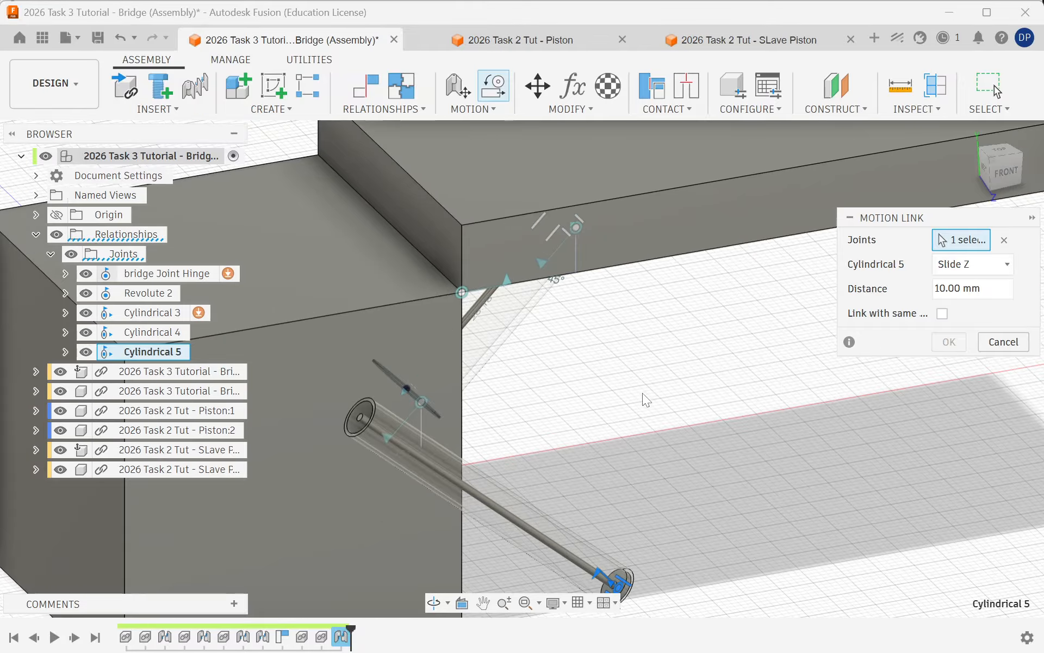
middle_click_drag(642, 393, 625, 364, "shift")
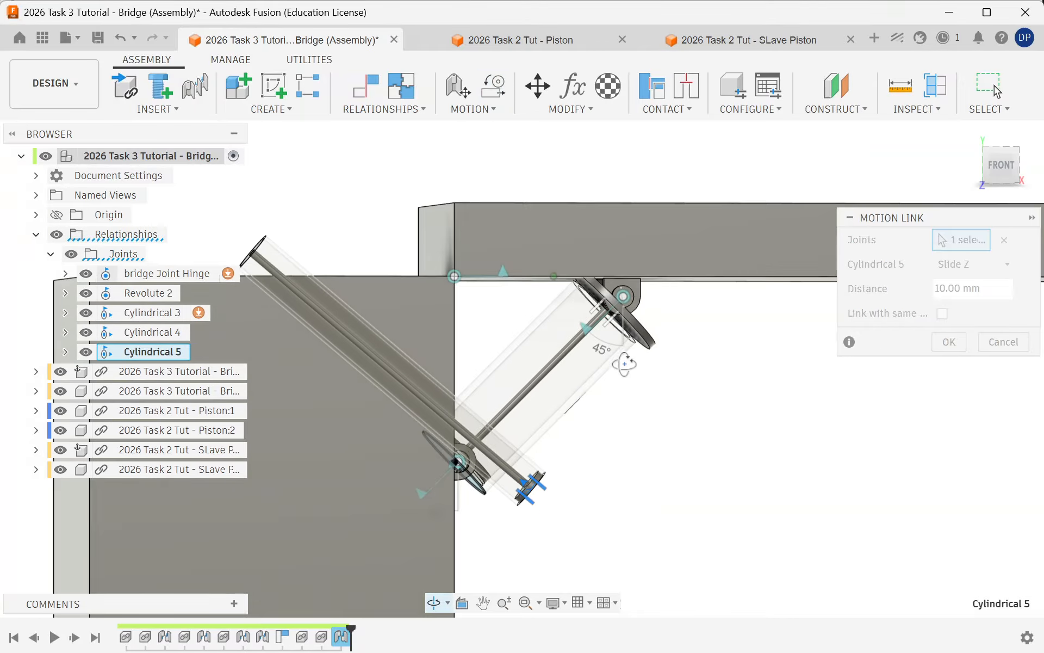
left_click(613, 327)
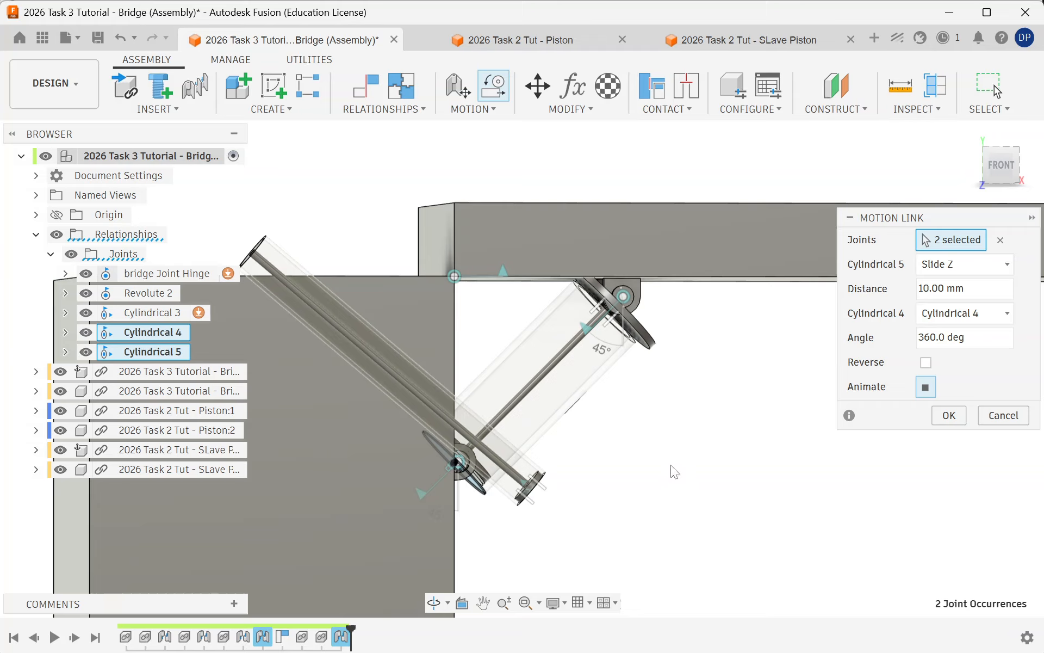
left_click(949, 416)
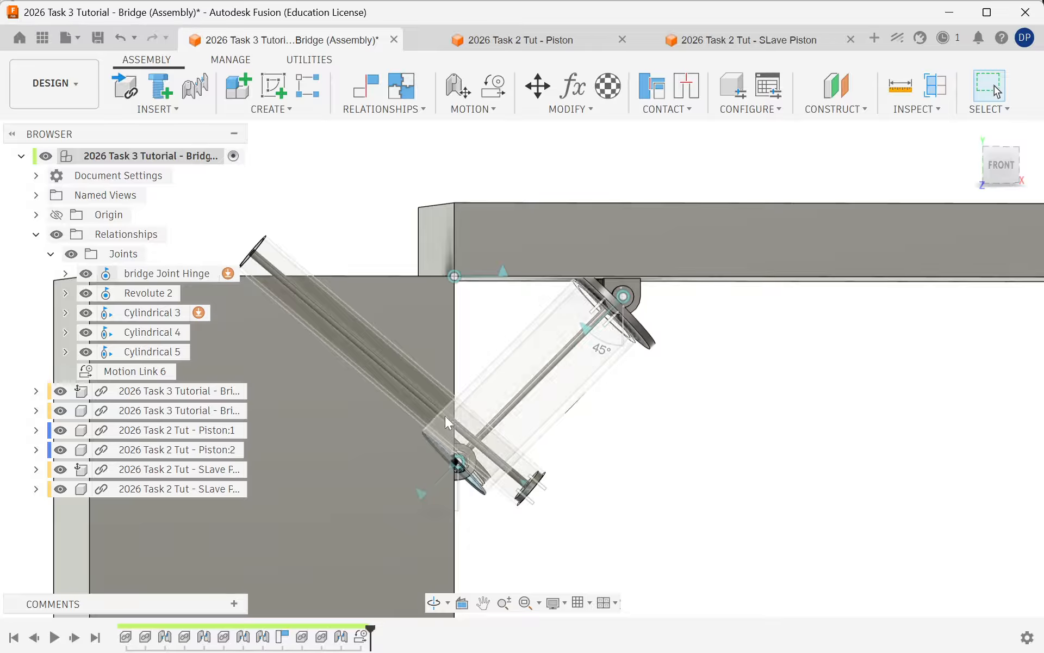
Animate the joint relationships of Cylindrical 5 and of the bridge Joint Hinge to check the motion link.
right_click(129, 374)
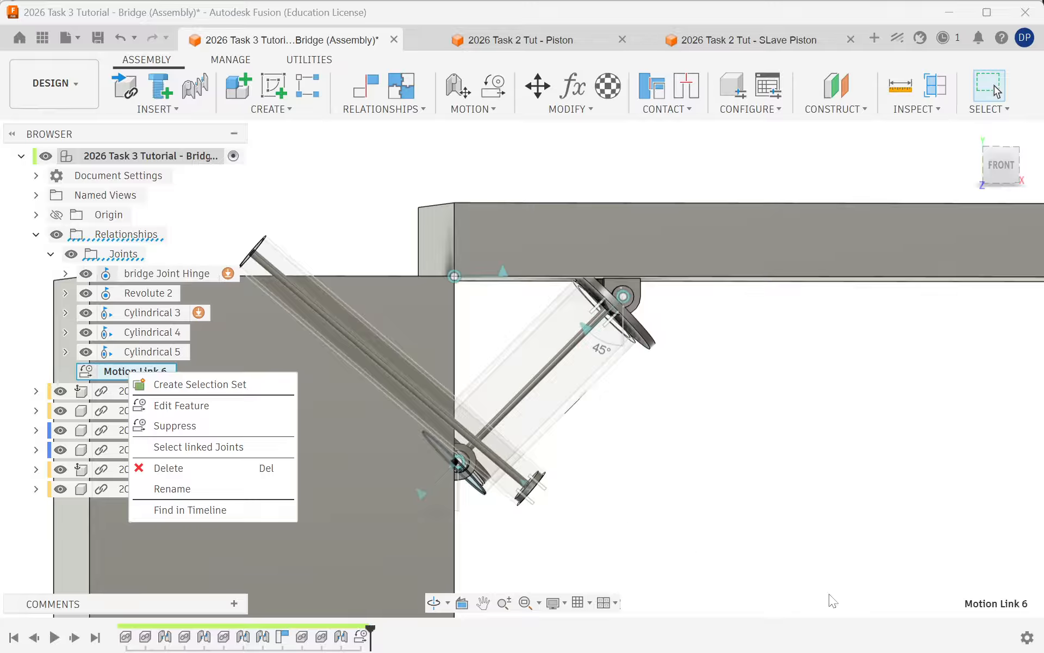
key("Escape")
right_click(161, 355)
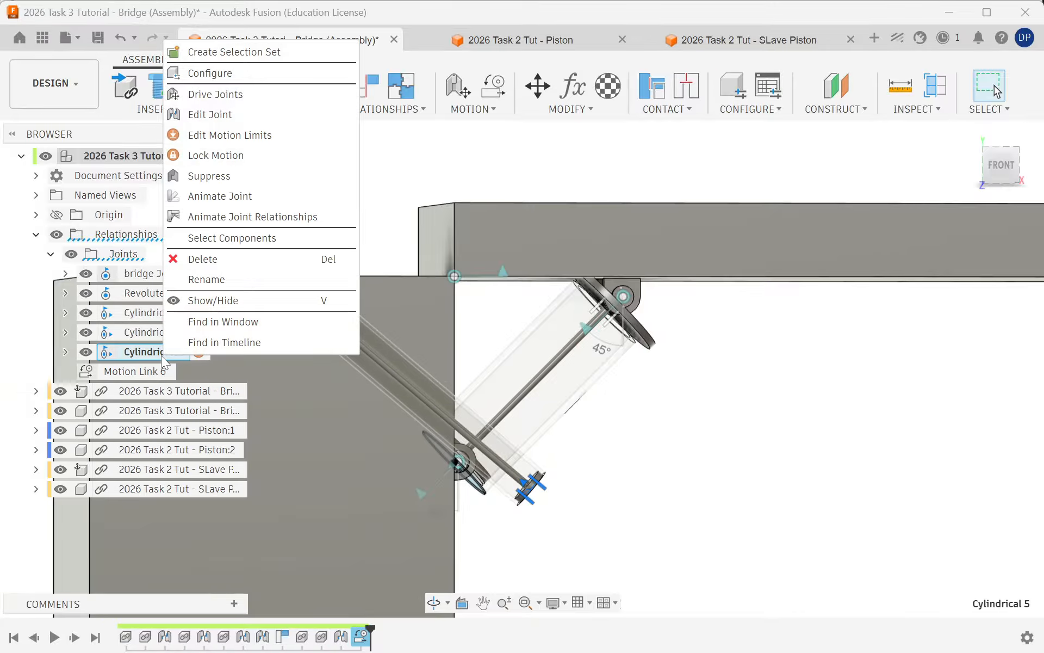
left_click(228, 217)
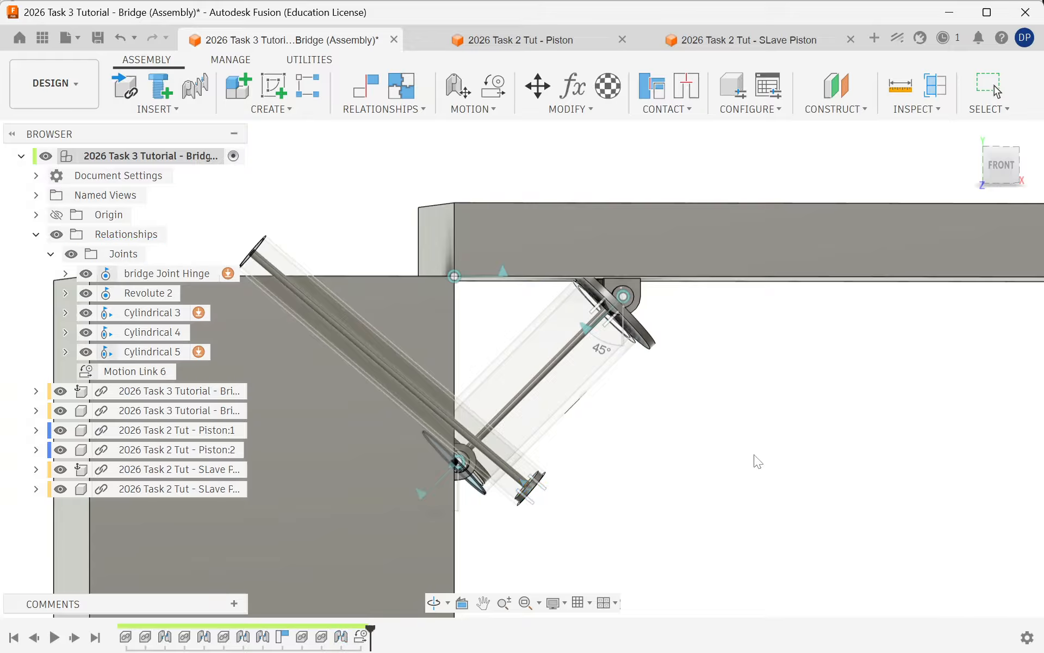
left_click(168, 276)
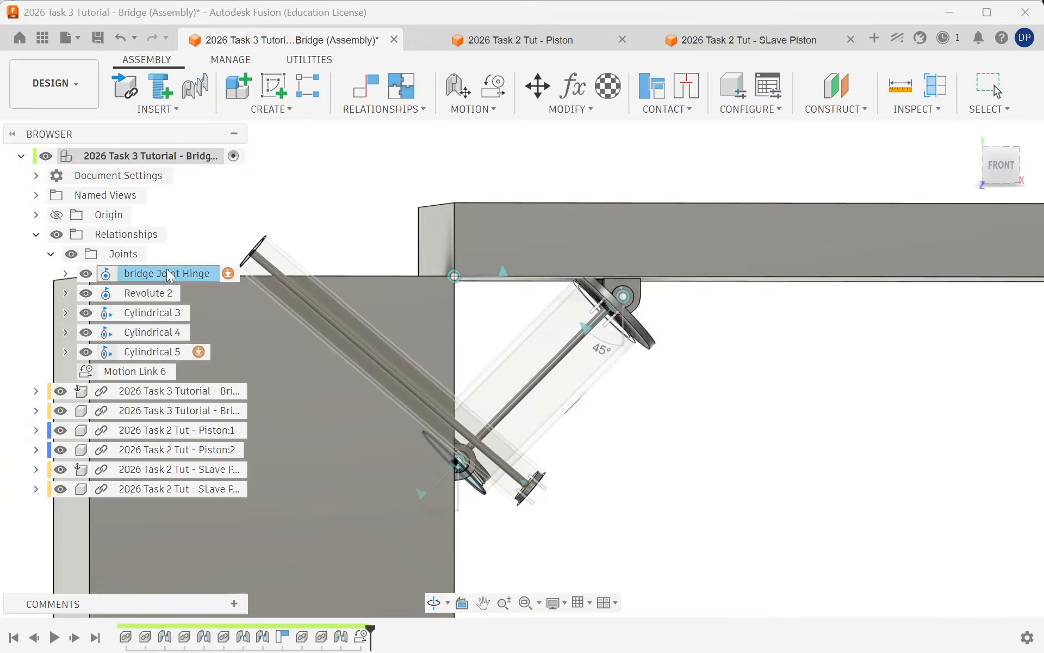
left_click(810, 500)
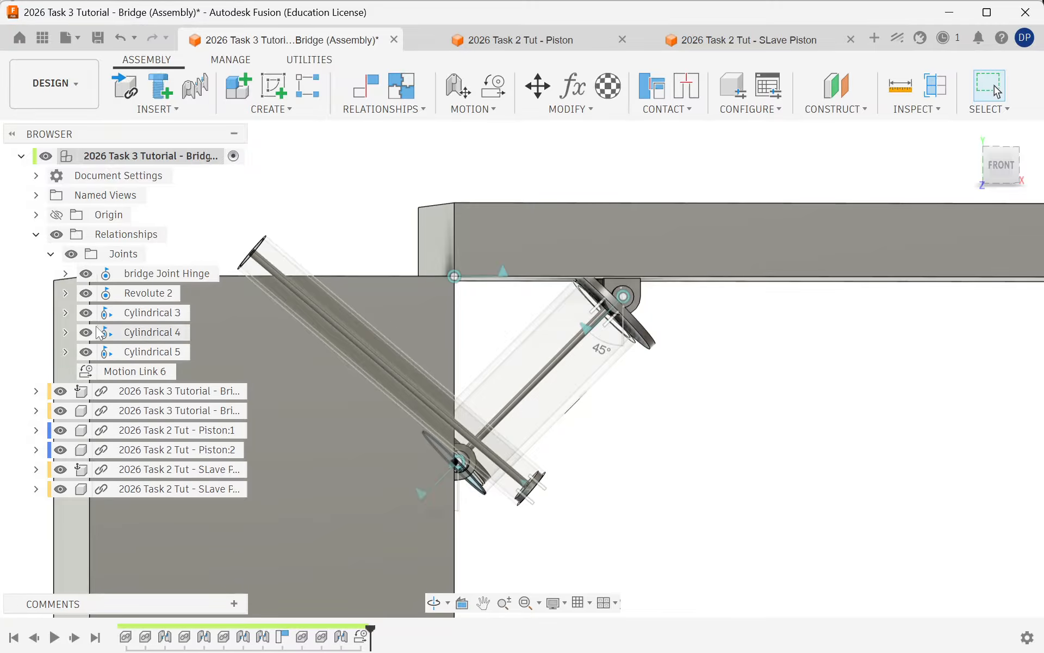
right_click(153, 275)
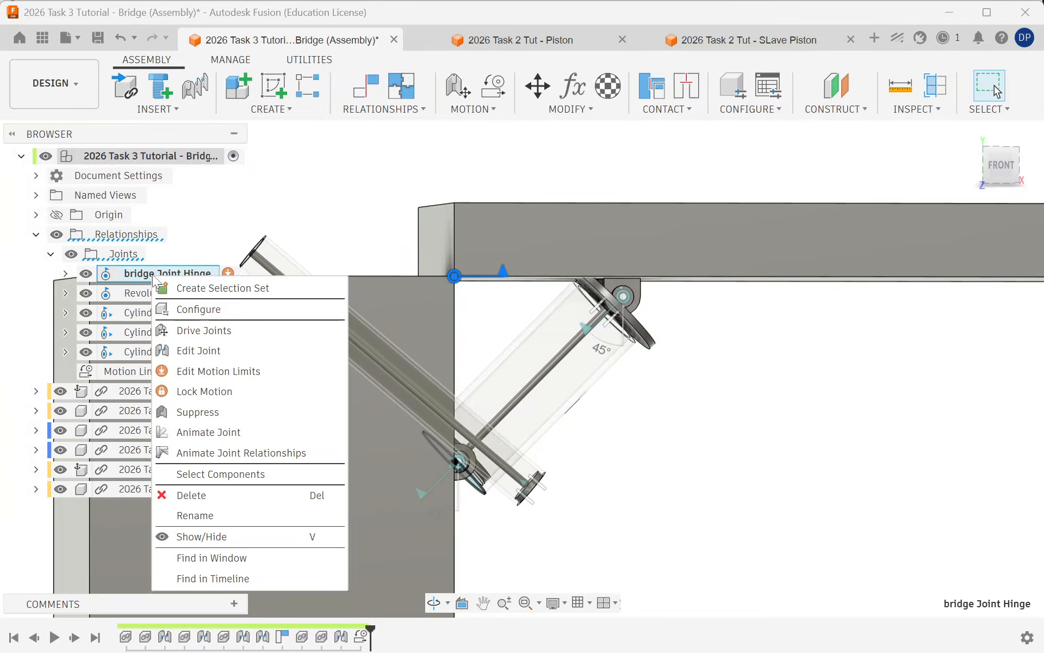
left_click(240, 453)
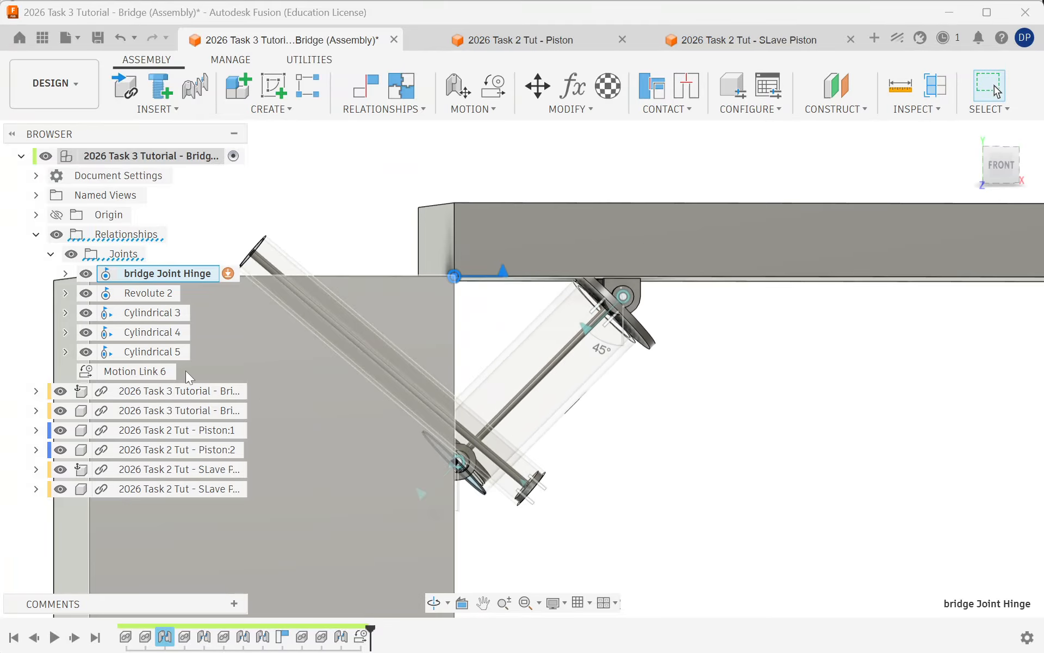
Edit the motion link so that Cylindrical 4 uses Slide Z with a distance of 10 mm.
left_click(153, 372)
right_click(153, 372)
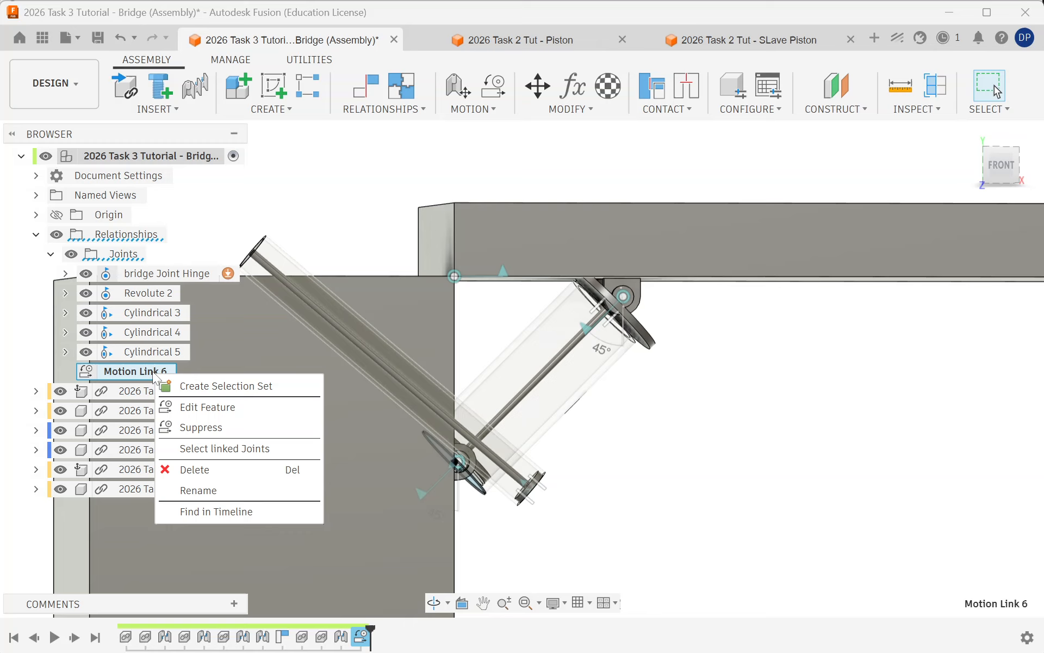
left_click(212, 416)
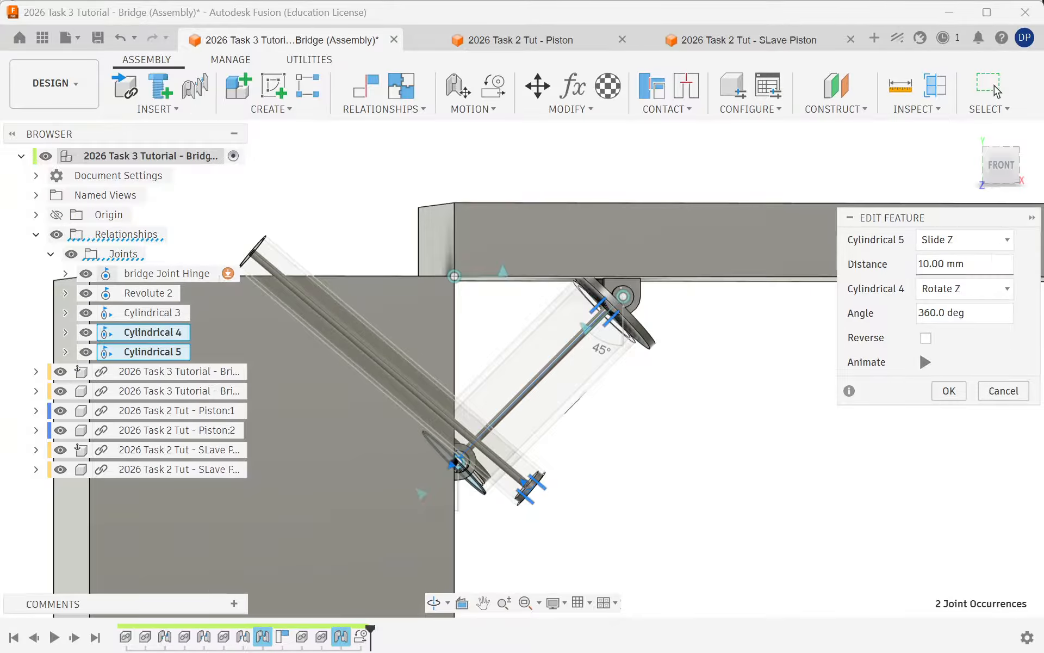
left_click(1003, 294)
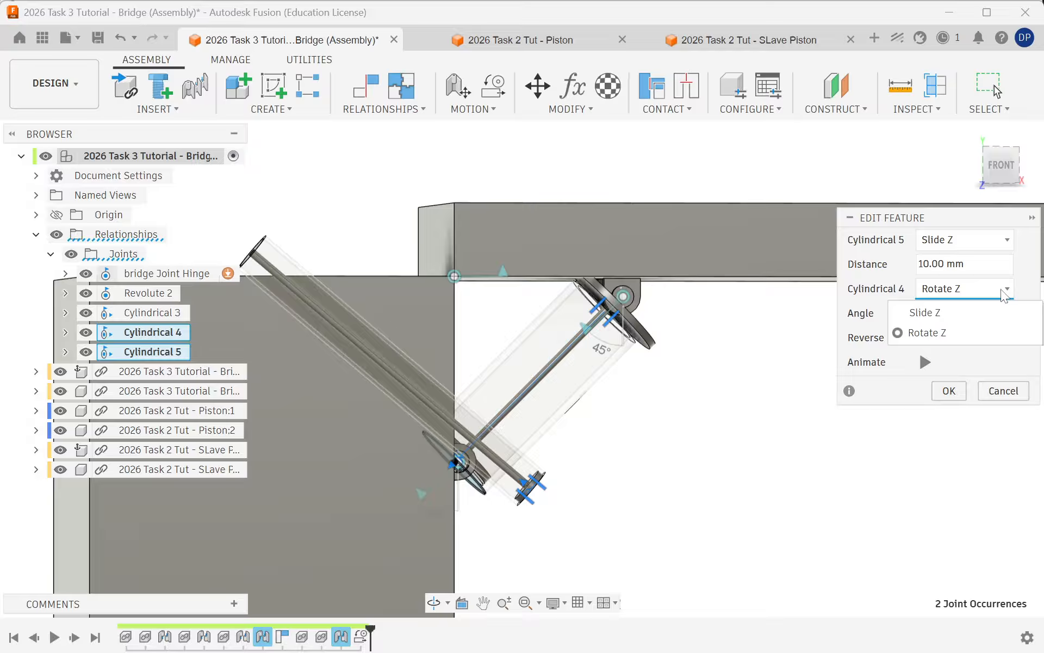
left_click(970, 309)
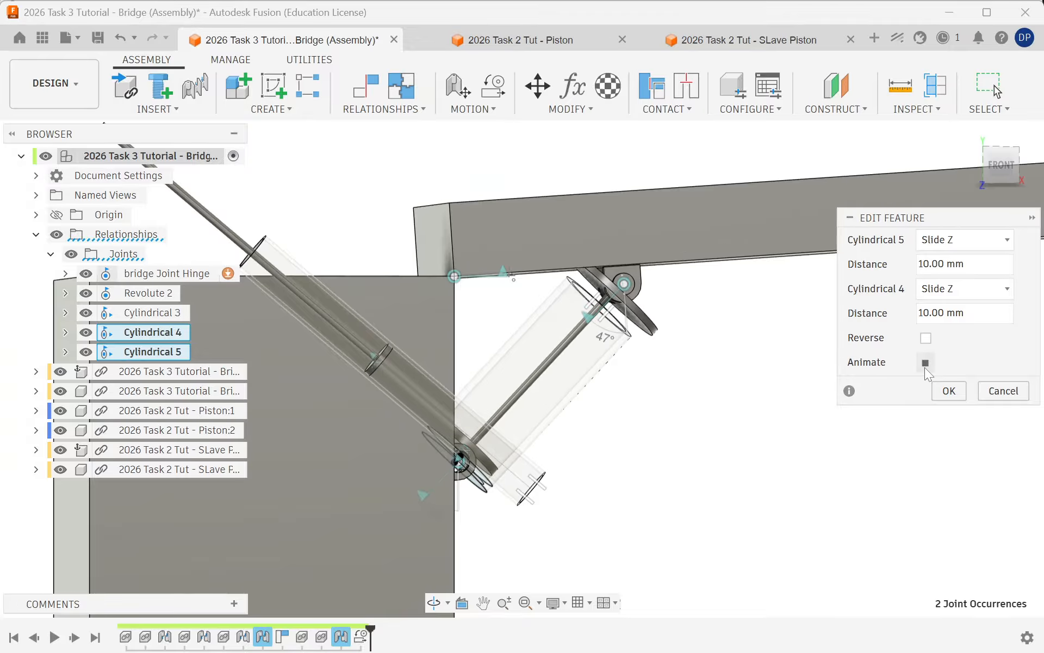
left_click(949, 392)
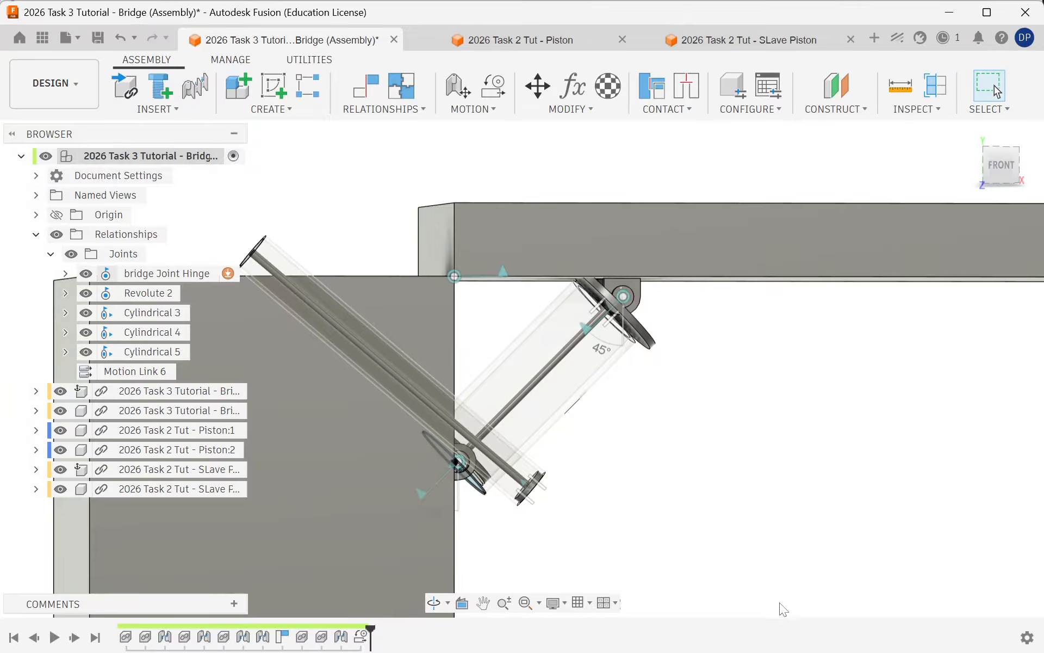
Animate the joint relationships of the bridge Joint Hinge to check the sliding piston's travel in its case as the bridge opens.
mouse_move(762, 499)
middle_mouse_down("shift")
mouse_move(755, 515)
mouse_move(759, 507)
middle_mouse_up("shift")
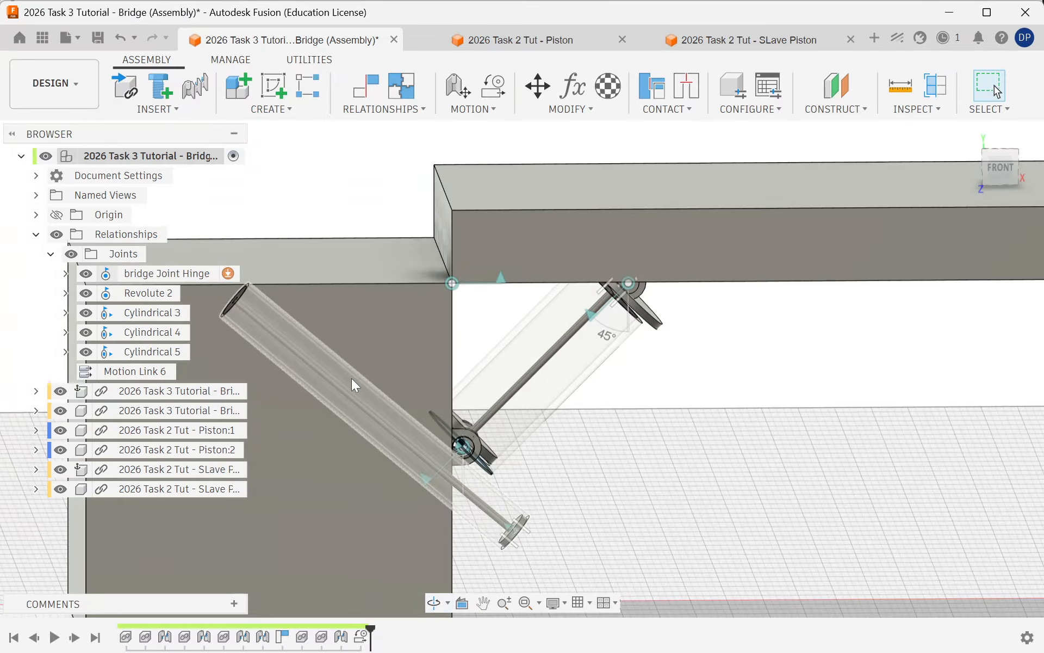
left_click(187, 272)
right_click(187, 272)
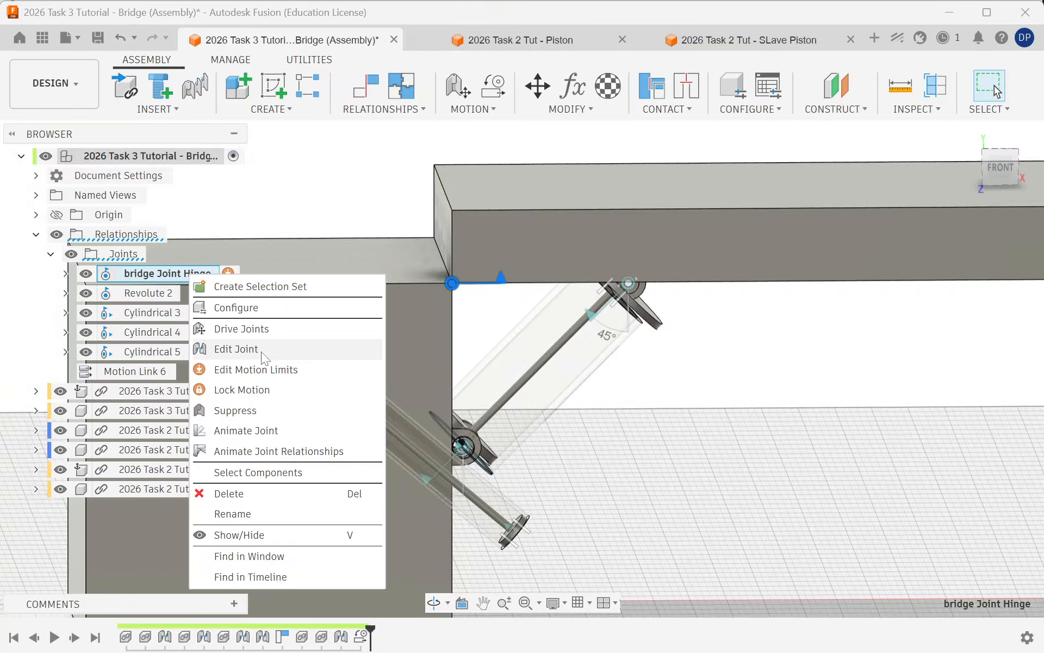
left_click(264, 451)
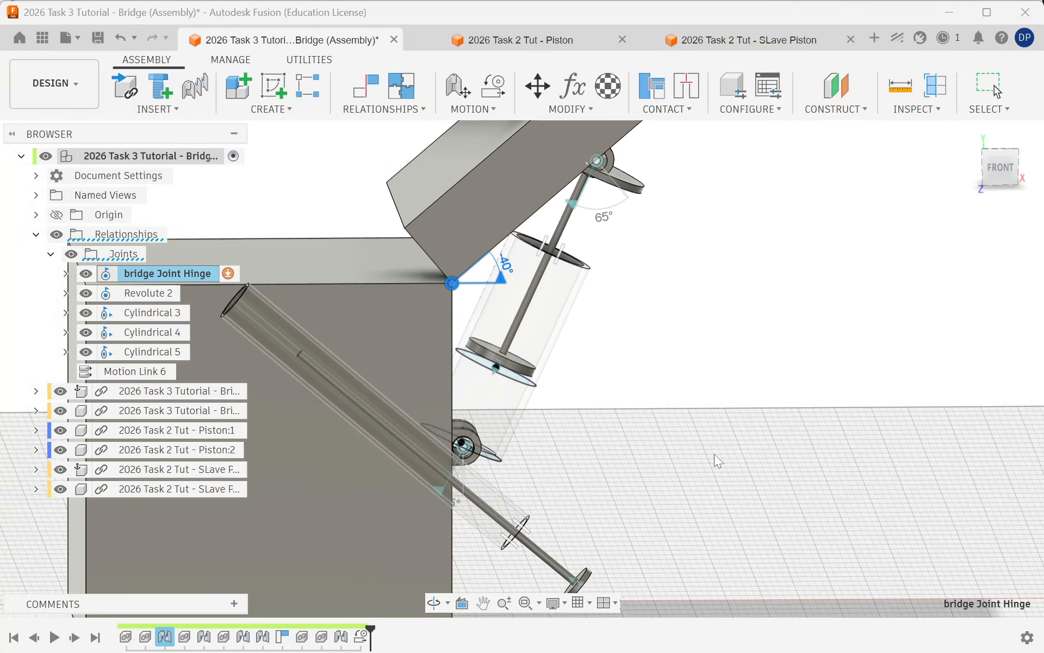
scroll(657, 413, "down", 3)
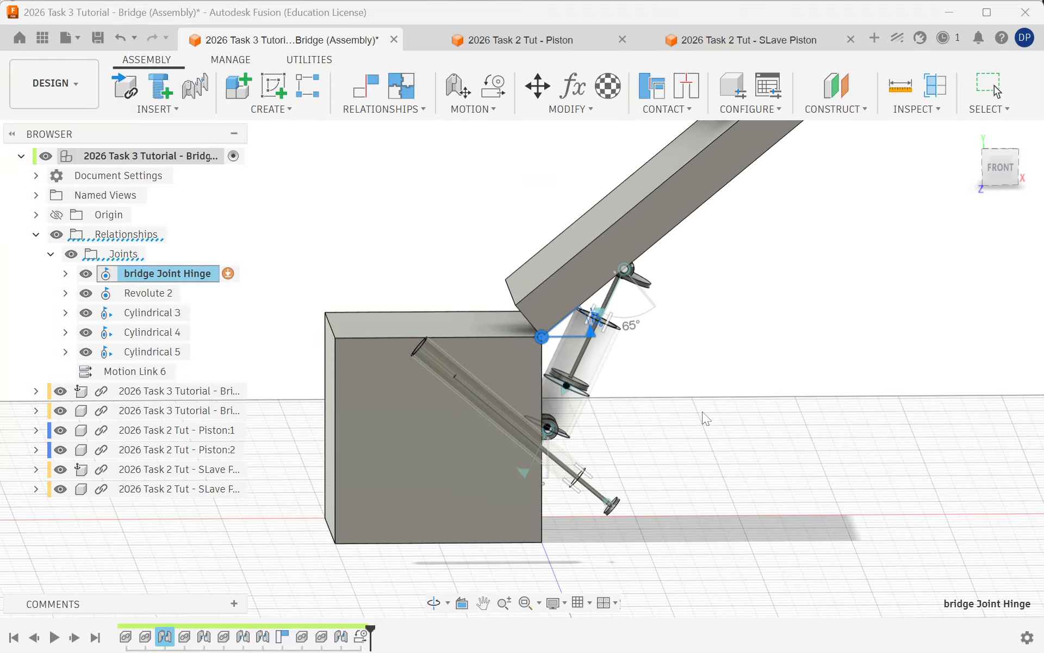
key("Escape")
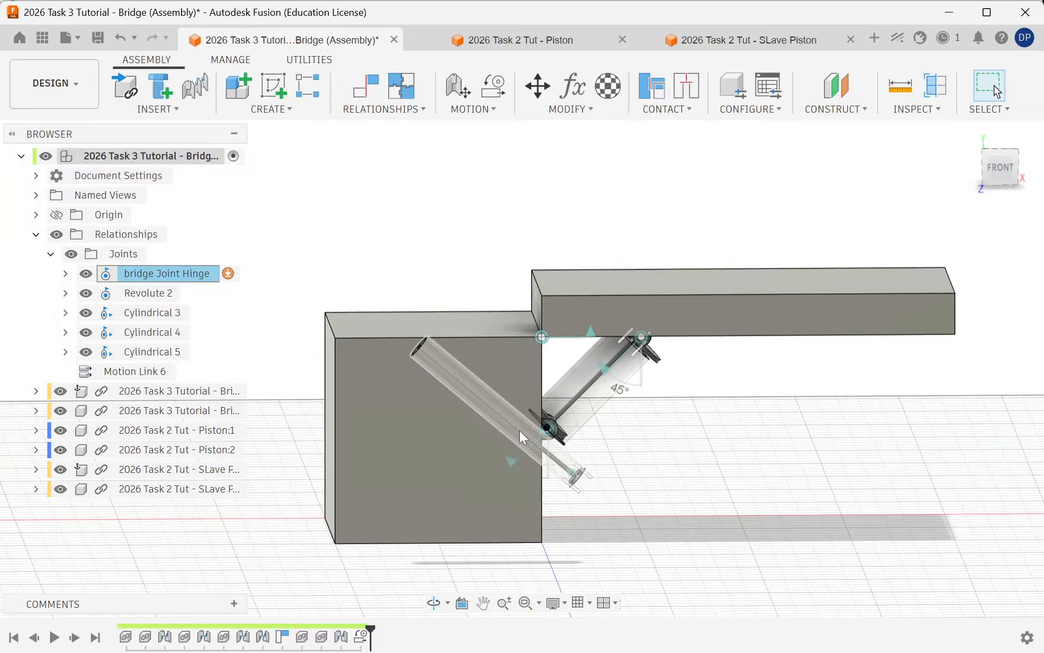
Edit the Cylindrical 5 joint to give the slave piston a Z offset of 49 mm within its case.
right_click(156, 353)
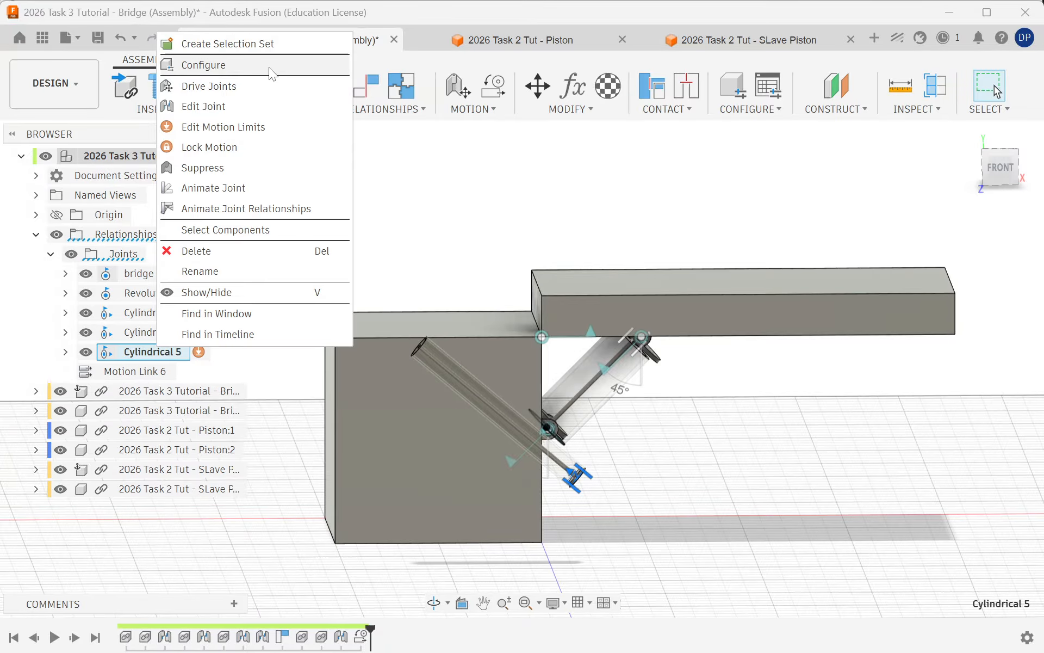
left_click(223, 107)
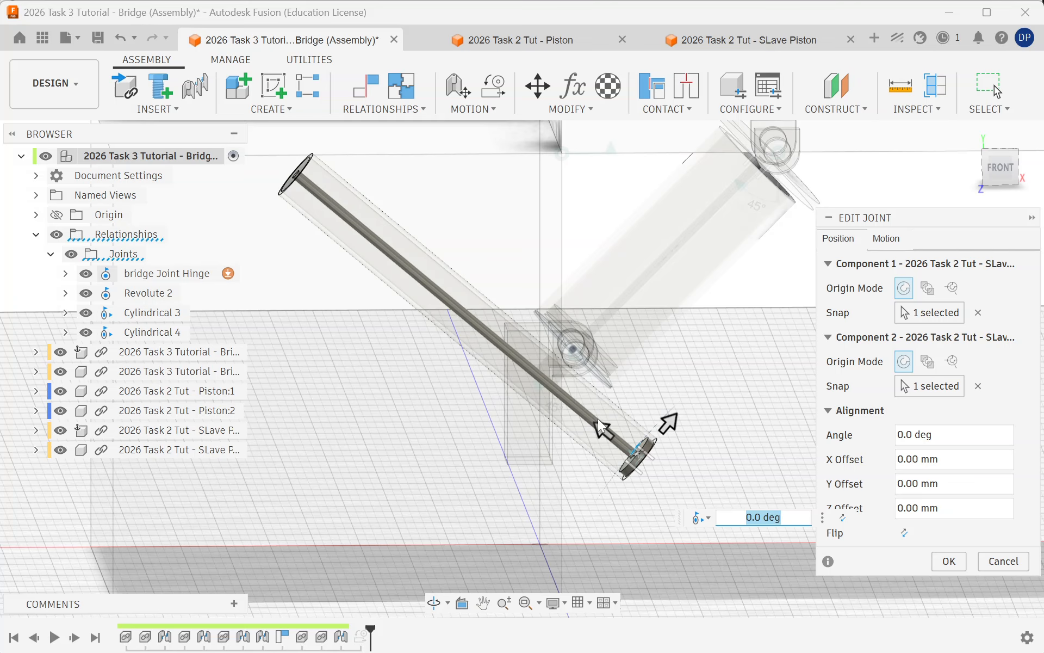
left_click_drag(598, 428, 240, 176)
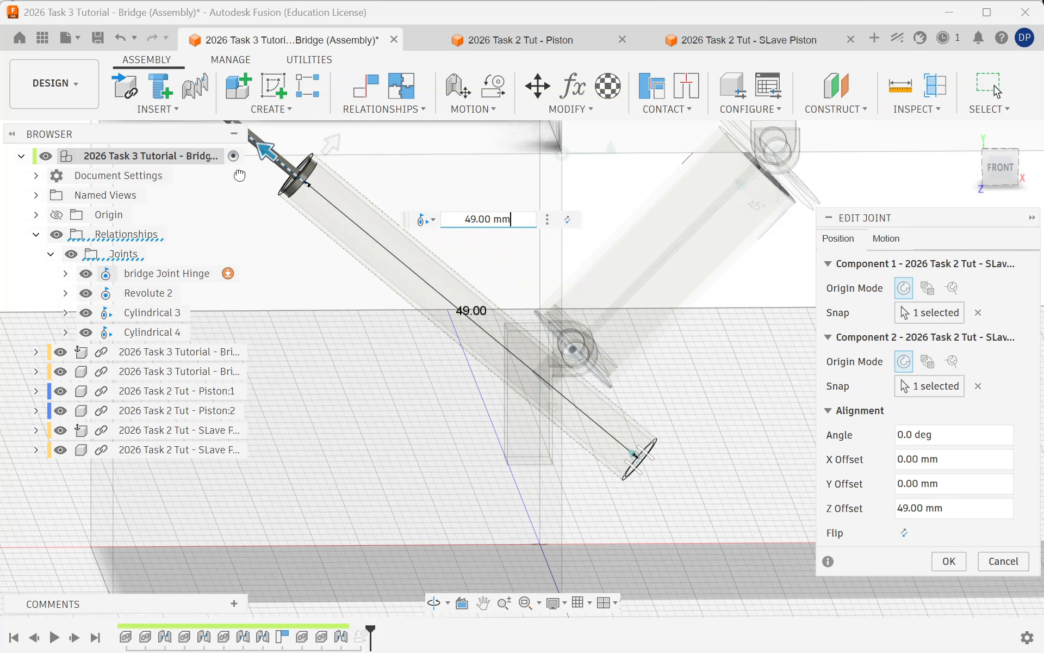
scroll(428, 376, "down", 3)
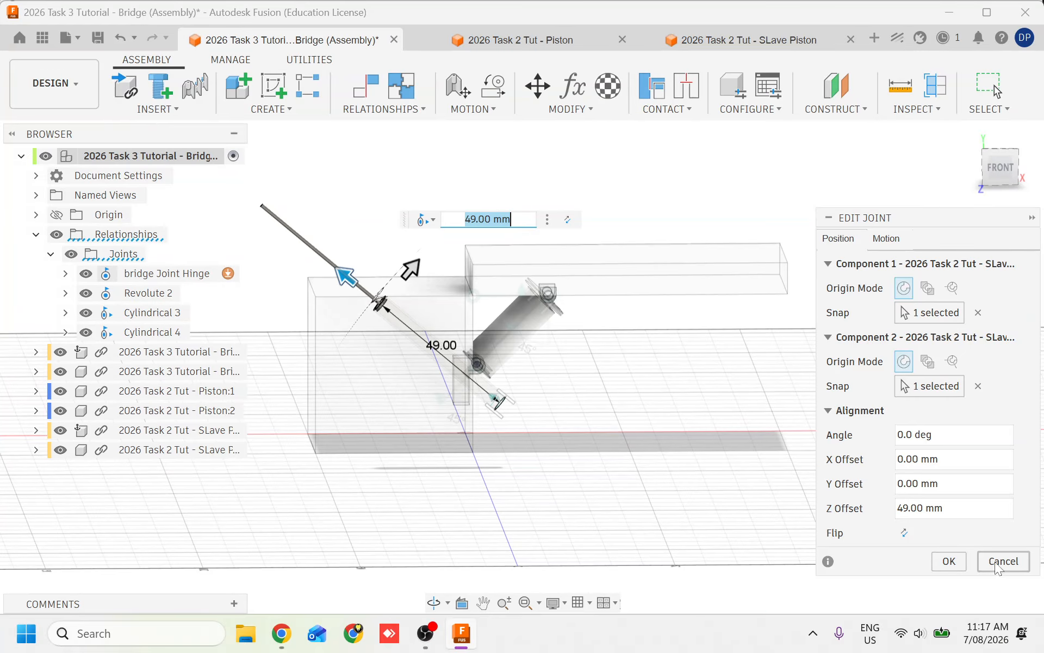
left_click(954, 562)
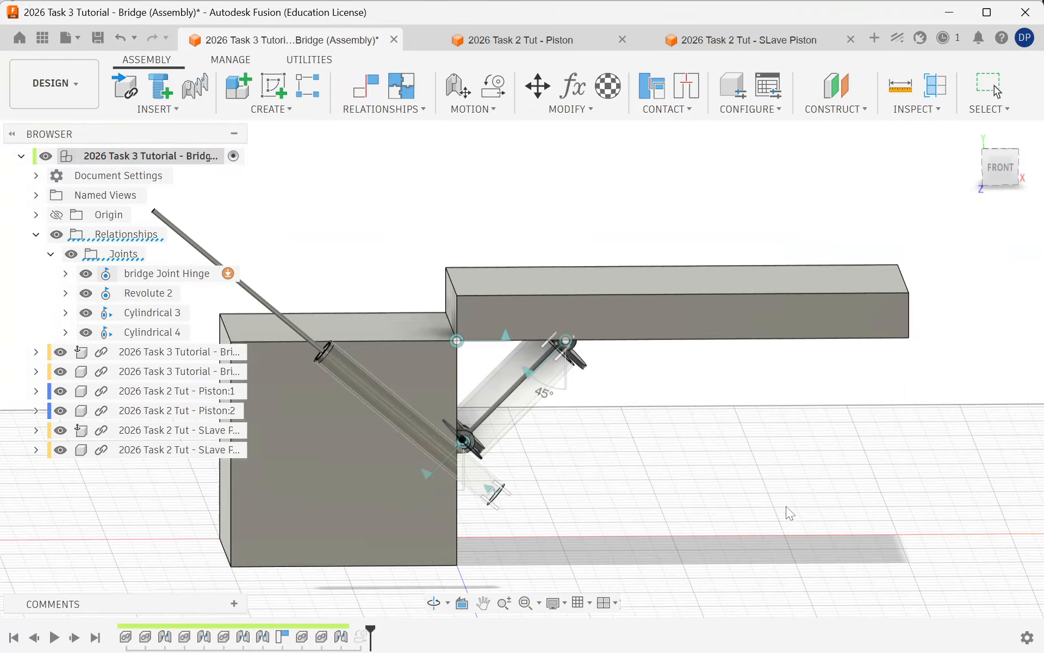
Animate the joint relationships of the bridge Joint Hinge, then slide the slave piston down its case to raise the bridge.
right_click(174, 277)
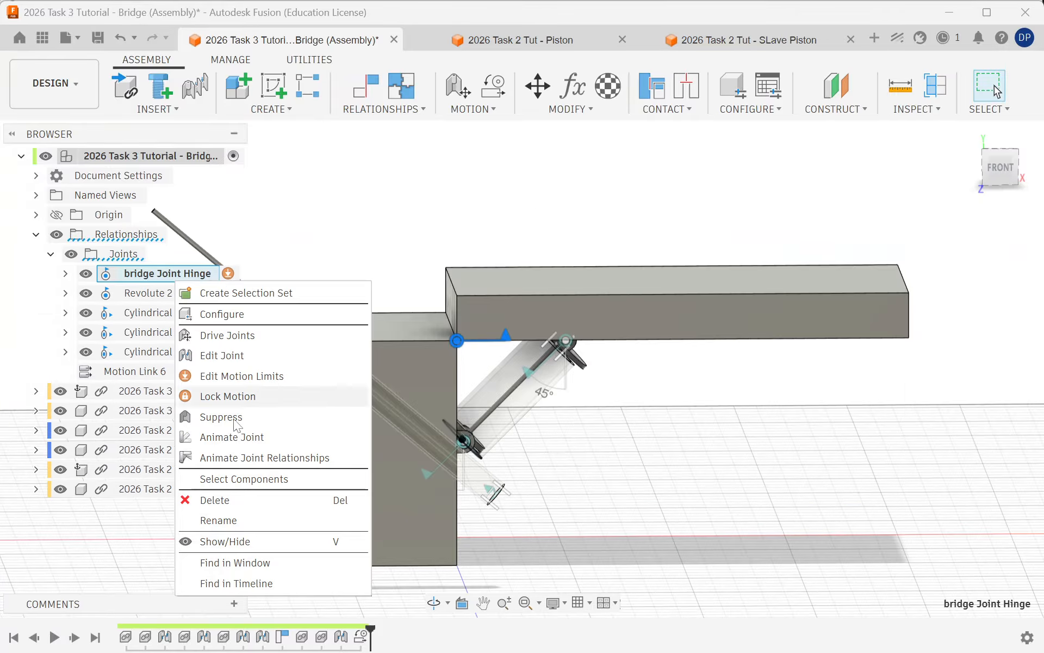
left_click(252, 457)
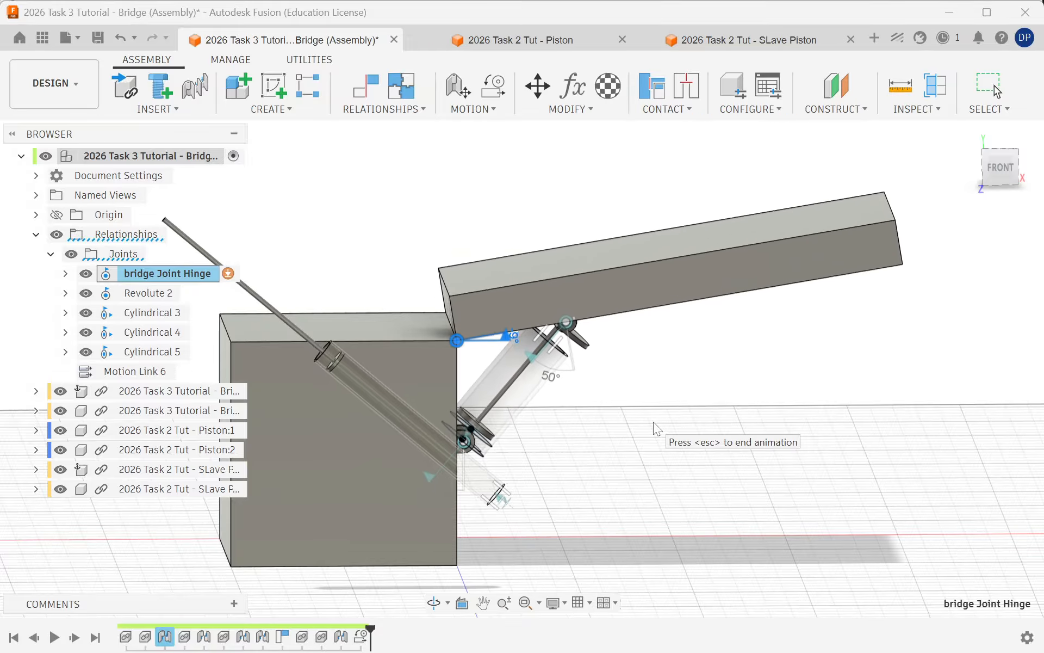
middle_click_drag(652, 462, 605, 449, "shift")
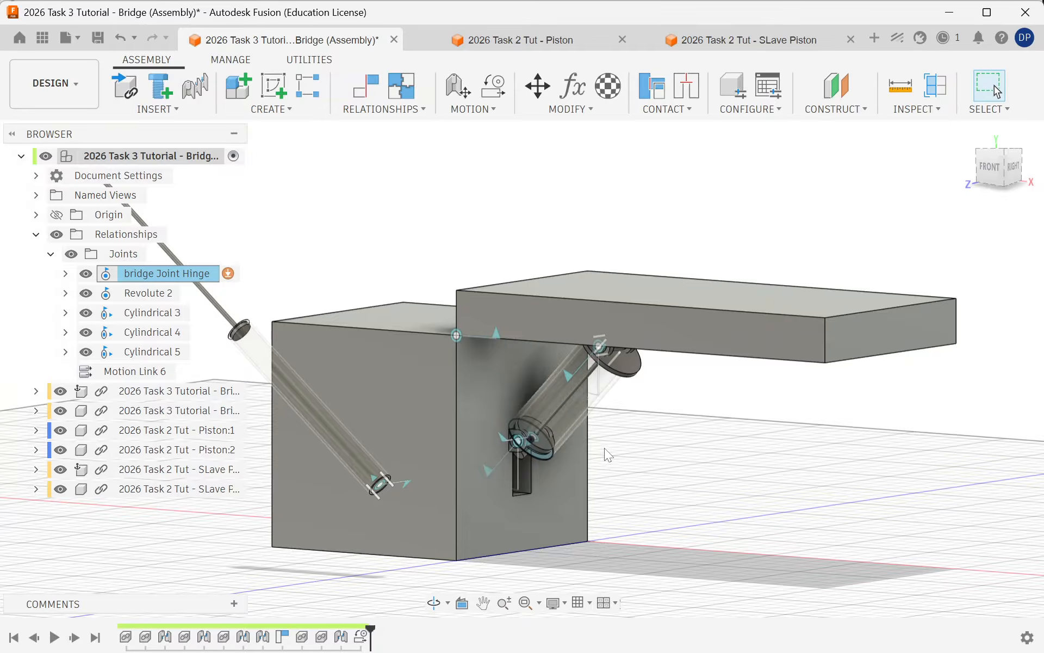
scroll(661, 288, "down", 3)
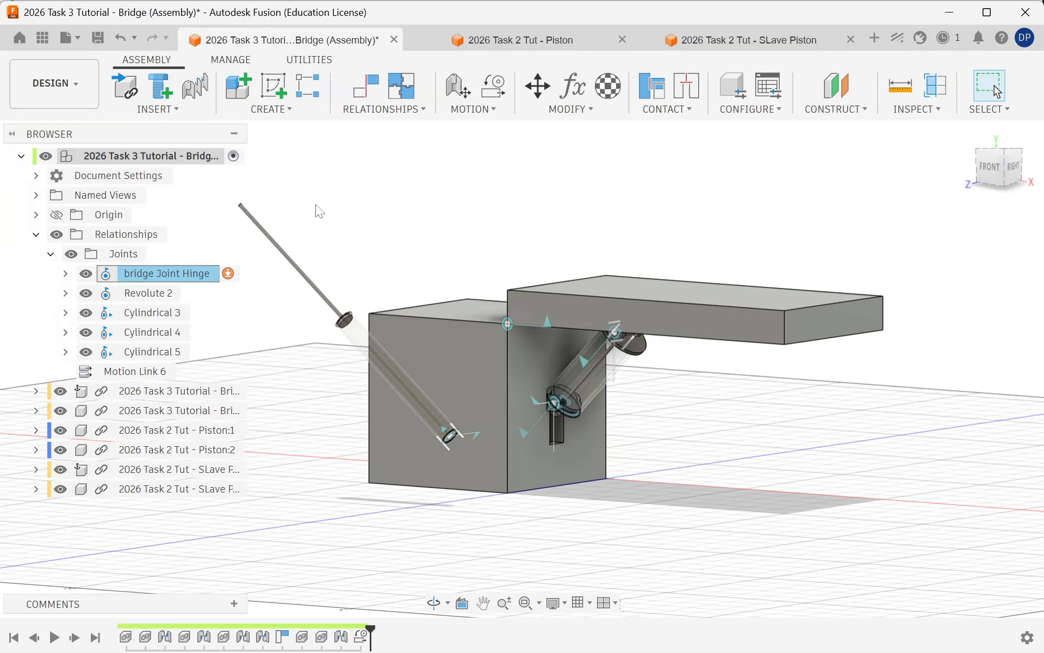
scroll(317, 206, "up", 3)
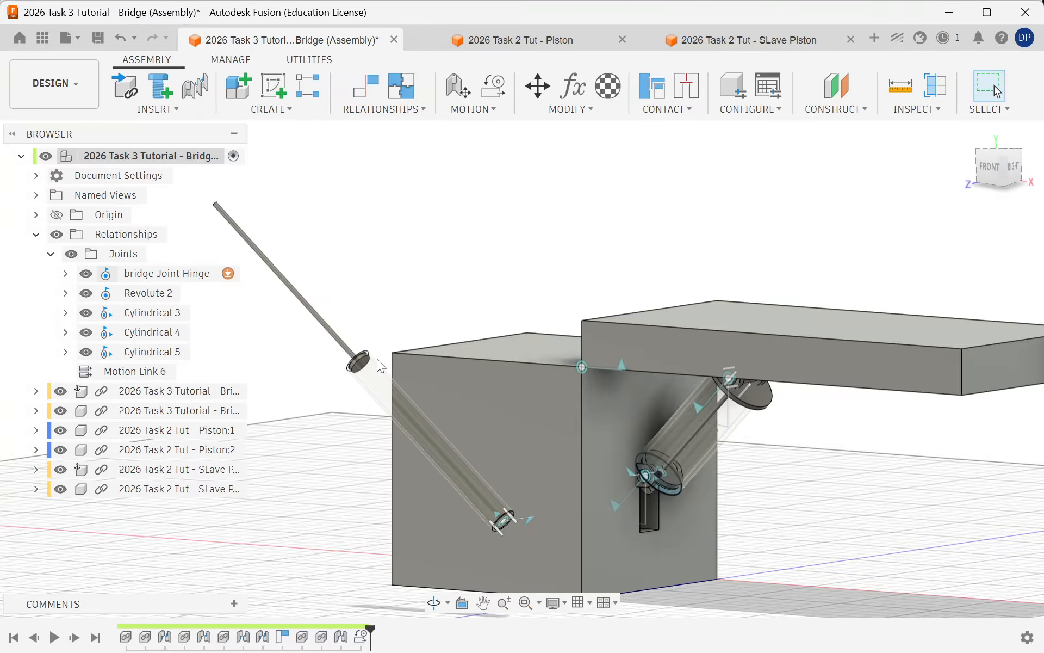
left_click_drag(341, 341, 364, 361)
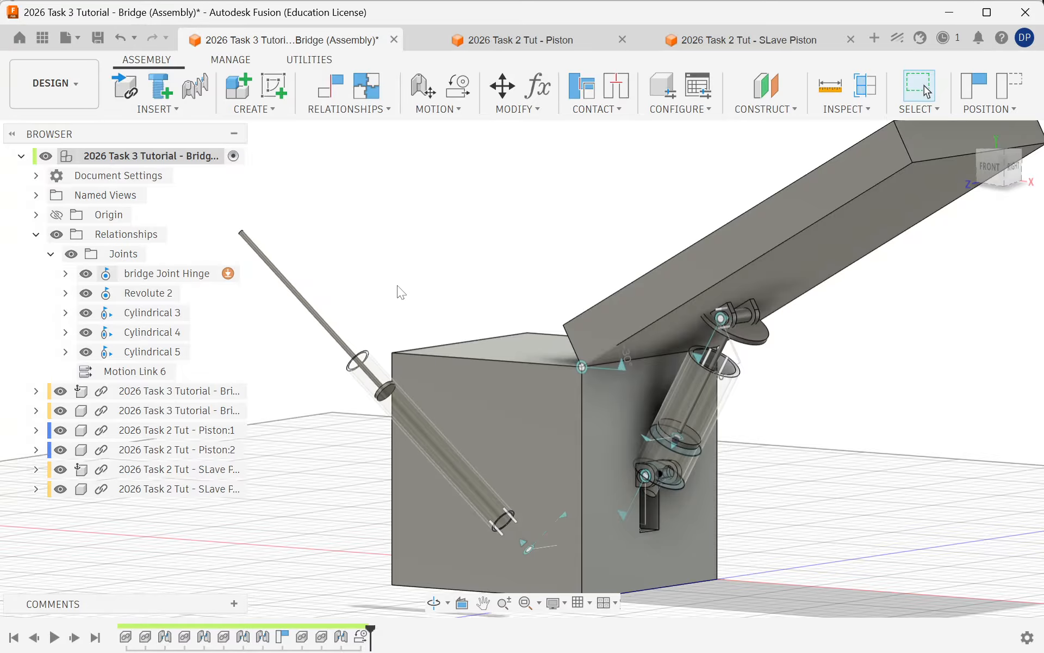
Measure the area of the circular end face of the small piston in the separate grounded cylinder.
scroll(462, 411, "up", 3)
middle_click_drag(429, 431, 327, 217, "shift")
scroll(304, 239, "up", 5)
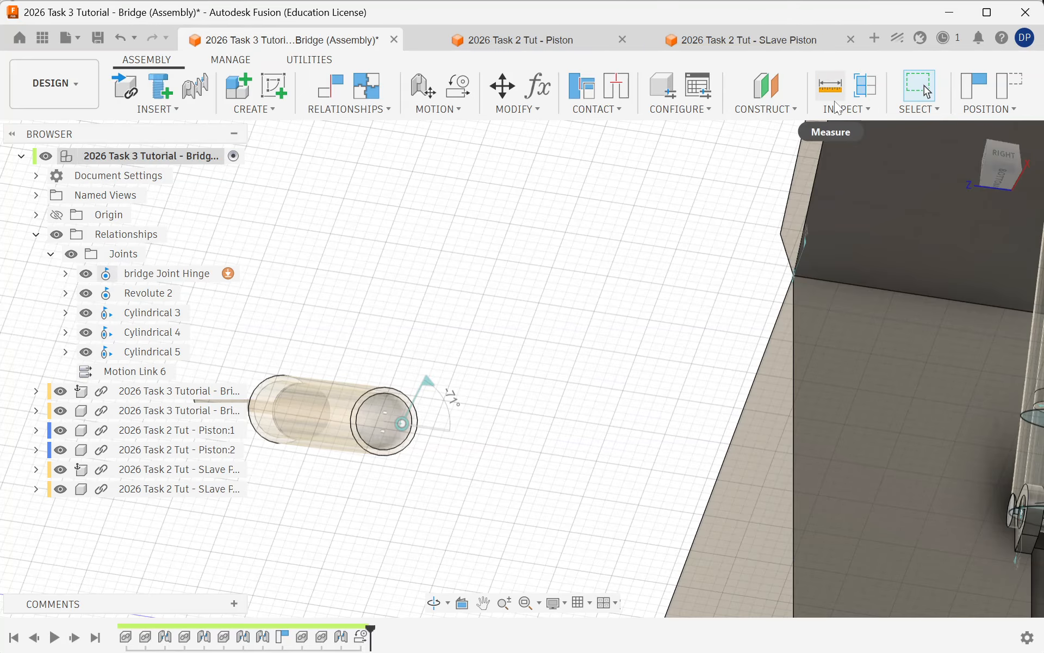
left_click(830, 86)
scroll(478, 305, "down", 3)
scroll(837, 439, "up", 3)
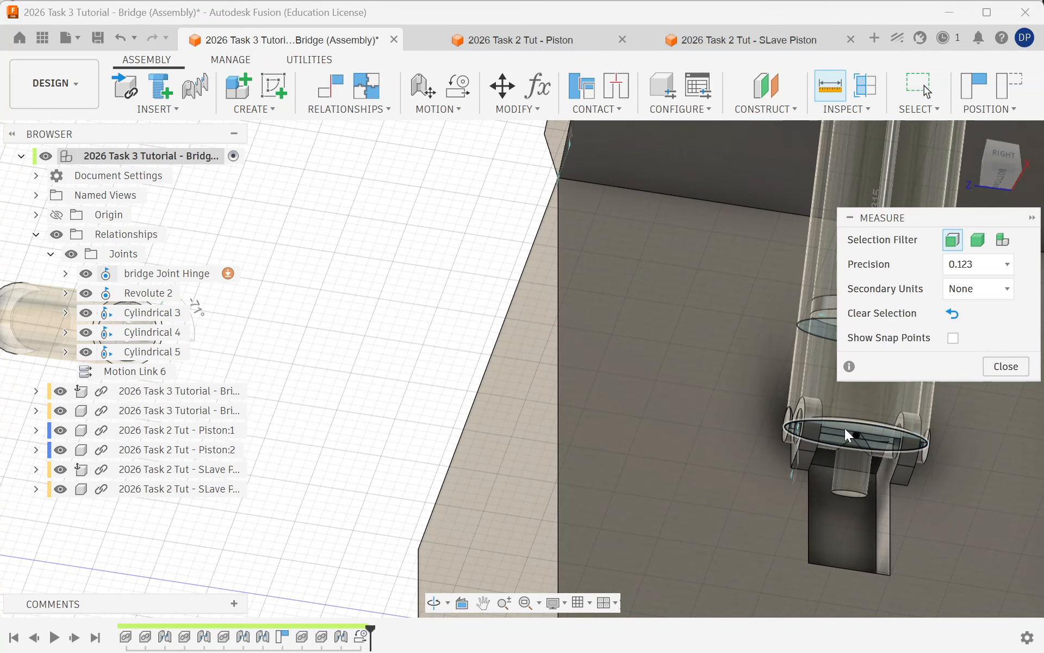
scroll(433, 331, "down", 3)
middle_click_drag(417, 255, 413, 298, "shift")
scroll(413, 298, "down", 3)
scroll(239, 223, "up", 3)
scroll(240, 233, "up", 3)
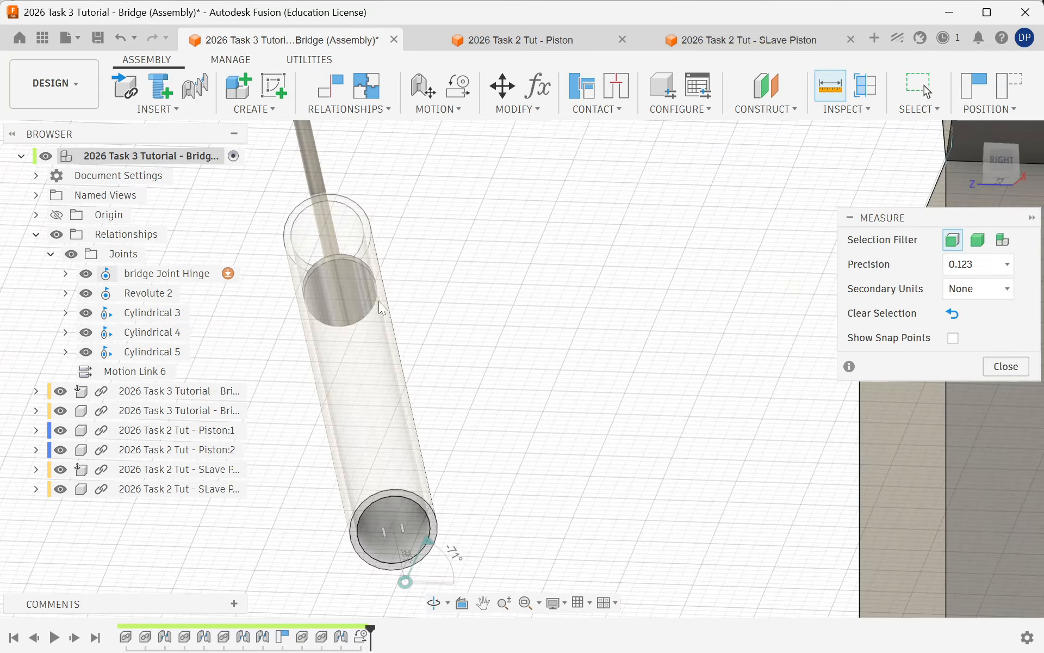
left_click(349, 285)
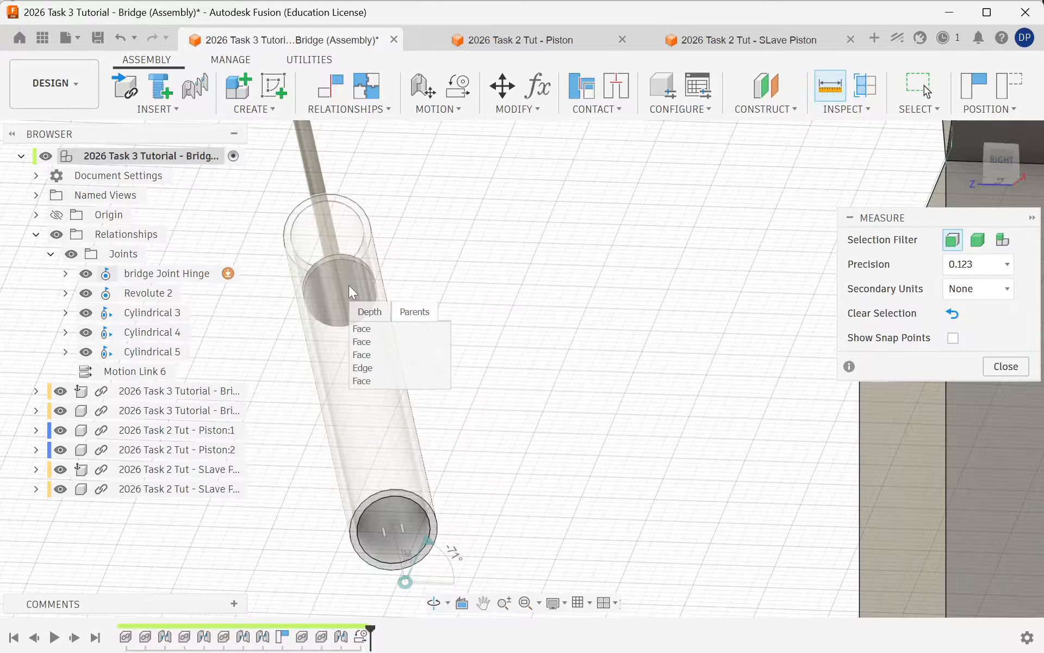
left_click(373, 355)
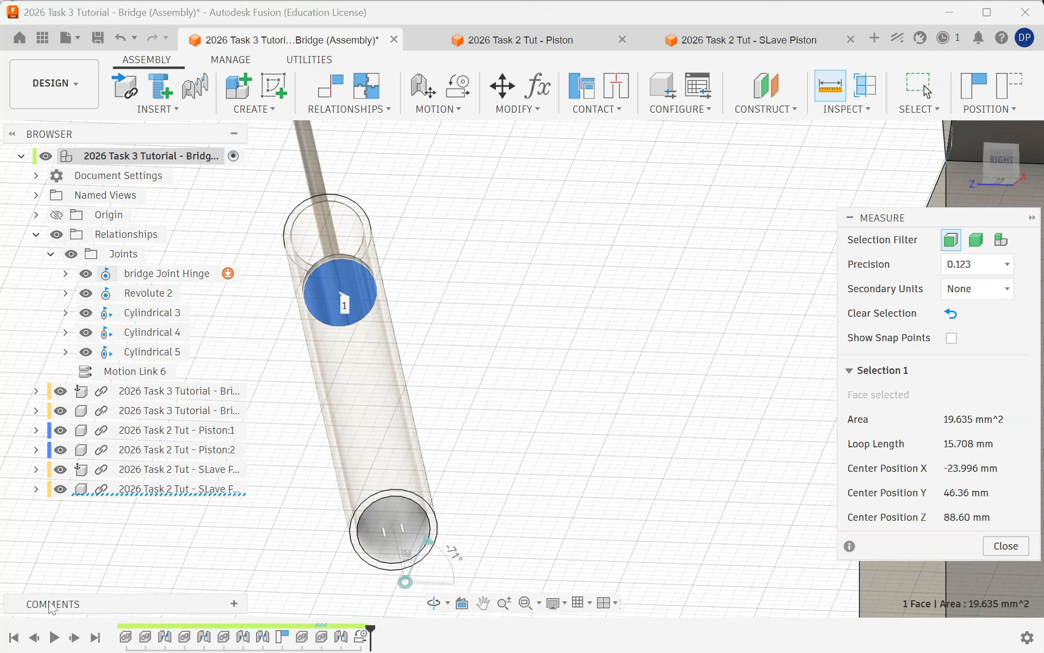
Draft a comment on the assembly with the lines "Master Area: 19.635" and "Slave Area:".
left_click(234, 603)
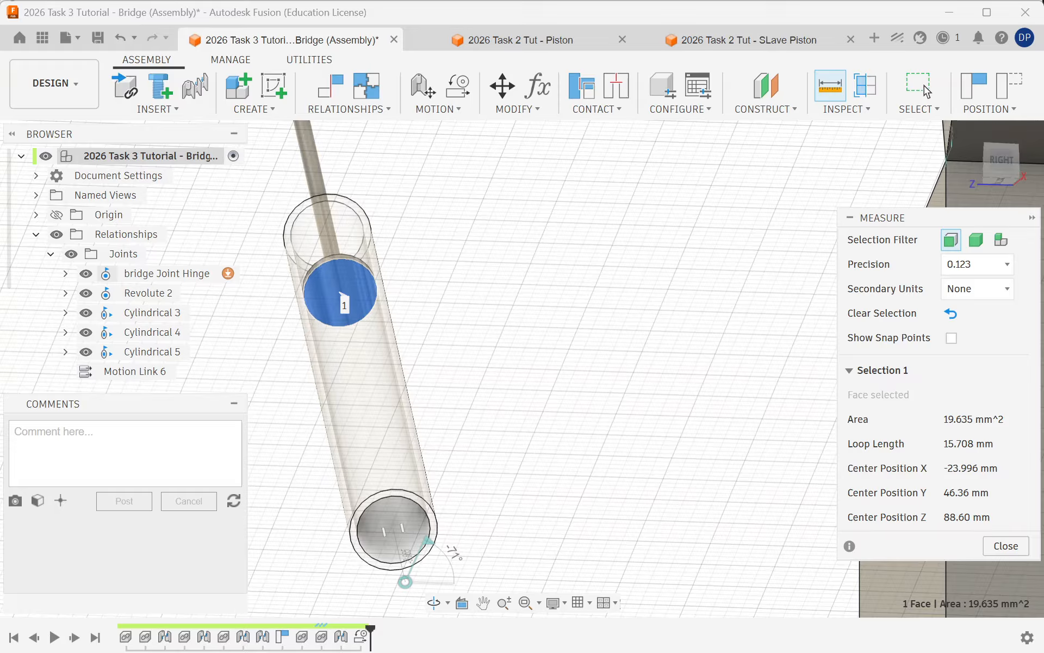
type("Mase")
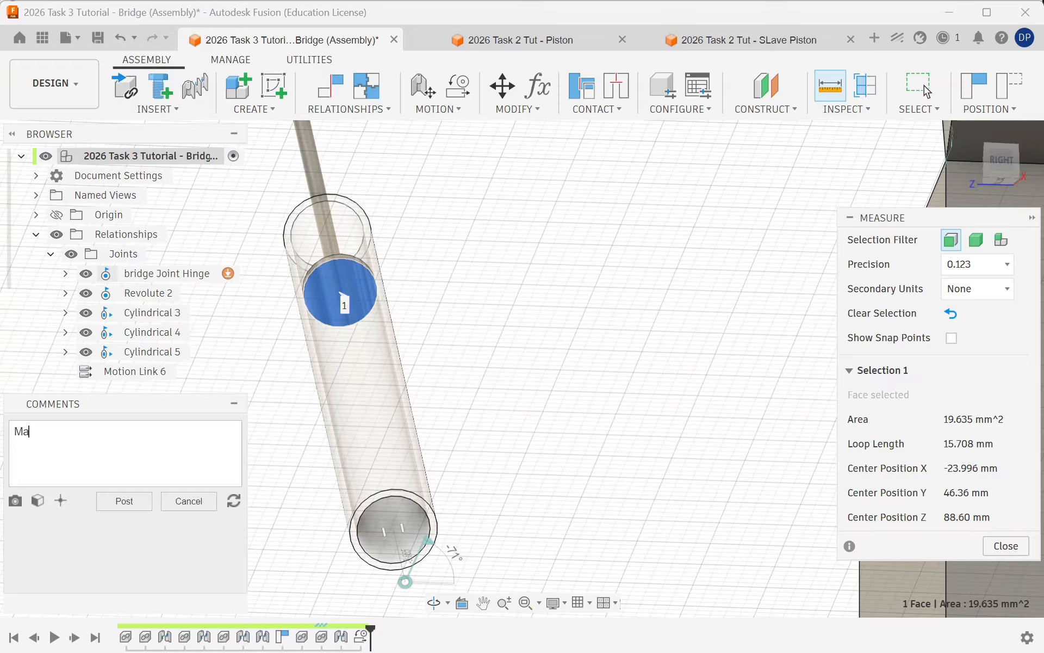
key("BackSpace")
key("BackSpace")
type("ster Area: 19.635")
key("Return")
type("Slave Area:")
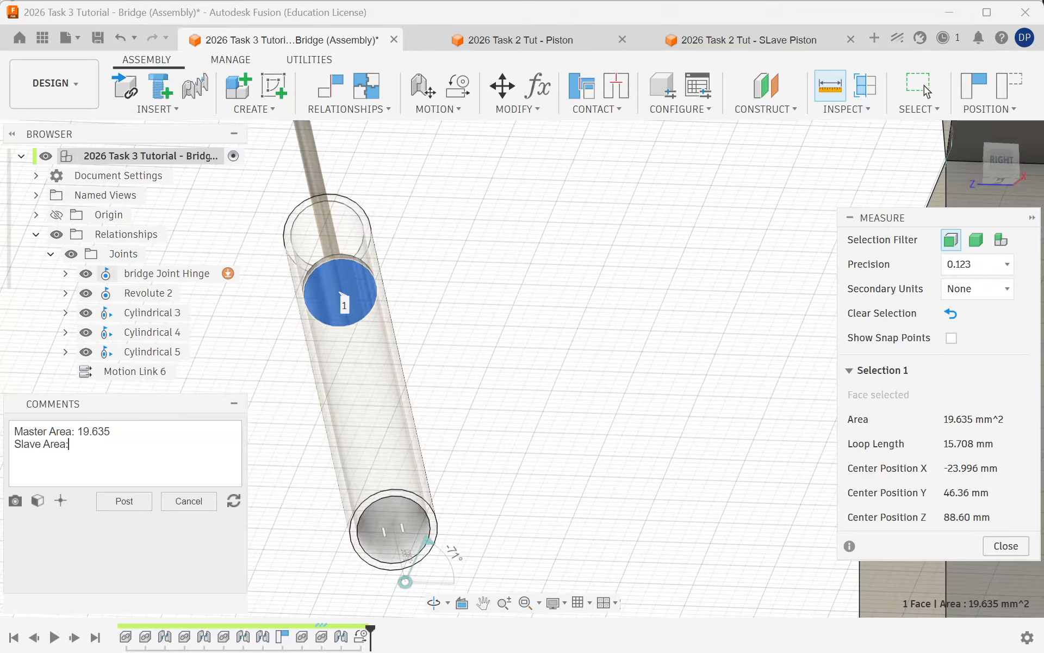
Measure the area of the circular piston face inside the large cylinder that lifts the bridge.
middle_click_drag(575, 396, 607, 397)
scroll(480, 354, "down", 6)
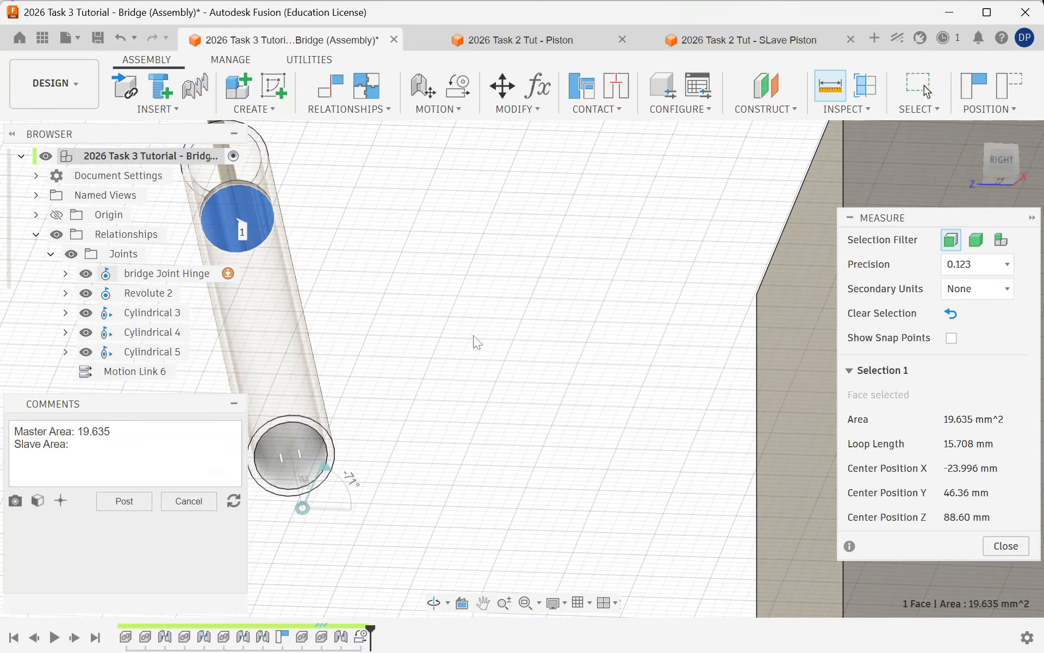
middle_click_drag(734, 315, 783, 350, "shift")
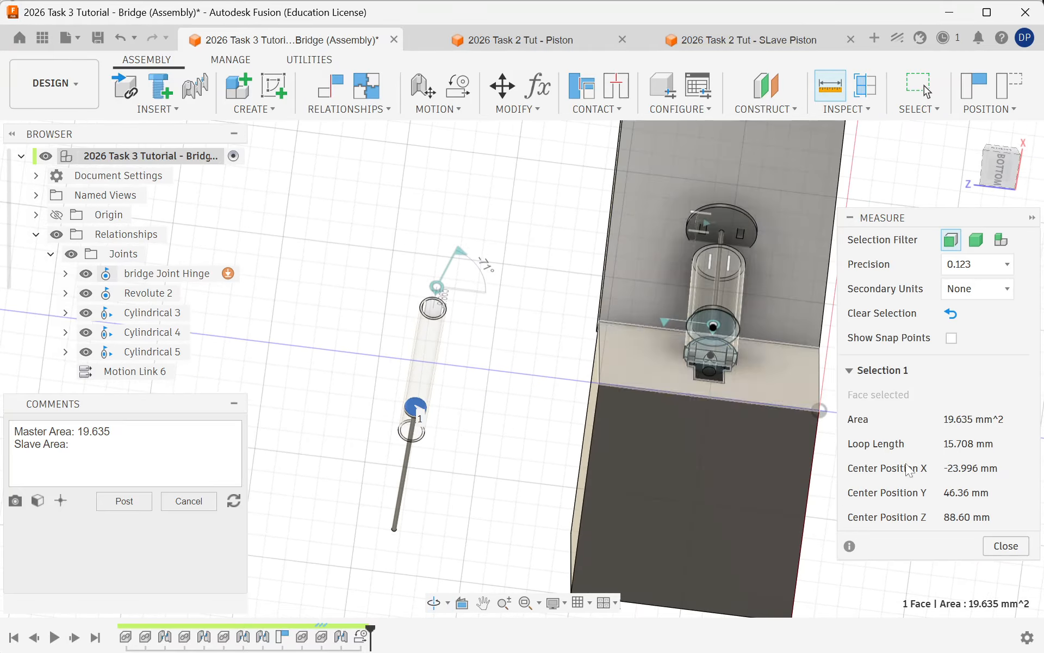
left_click(1006, 545)
scroll(805, 340, "up", 4)
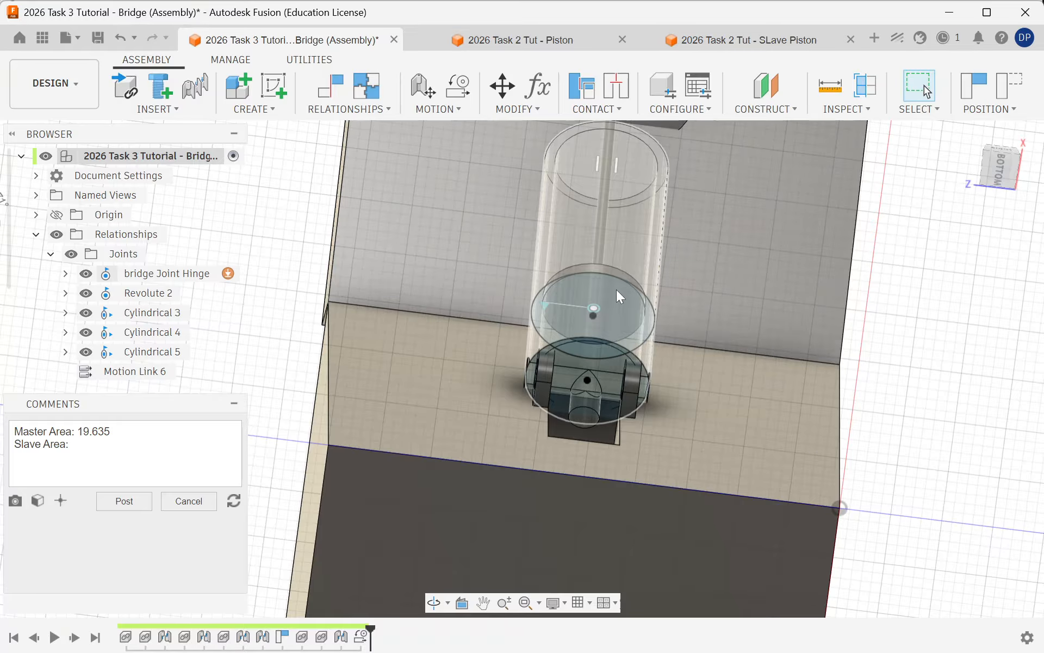
left_click(831, 87)
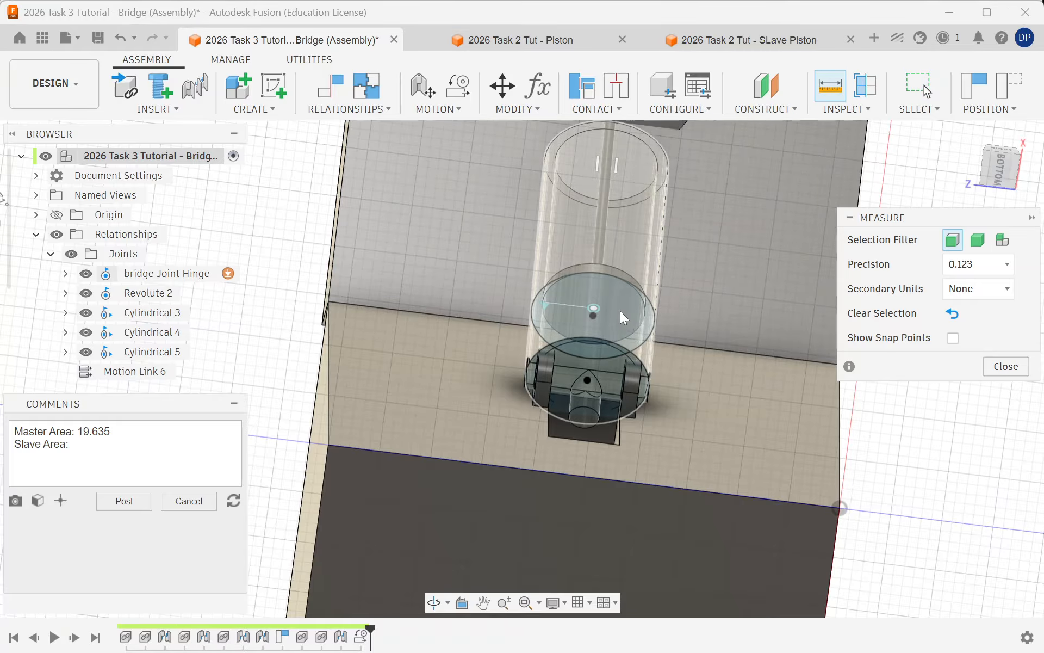
left_click(619, 302)
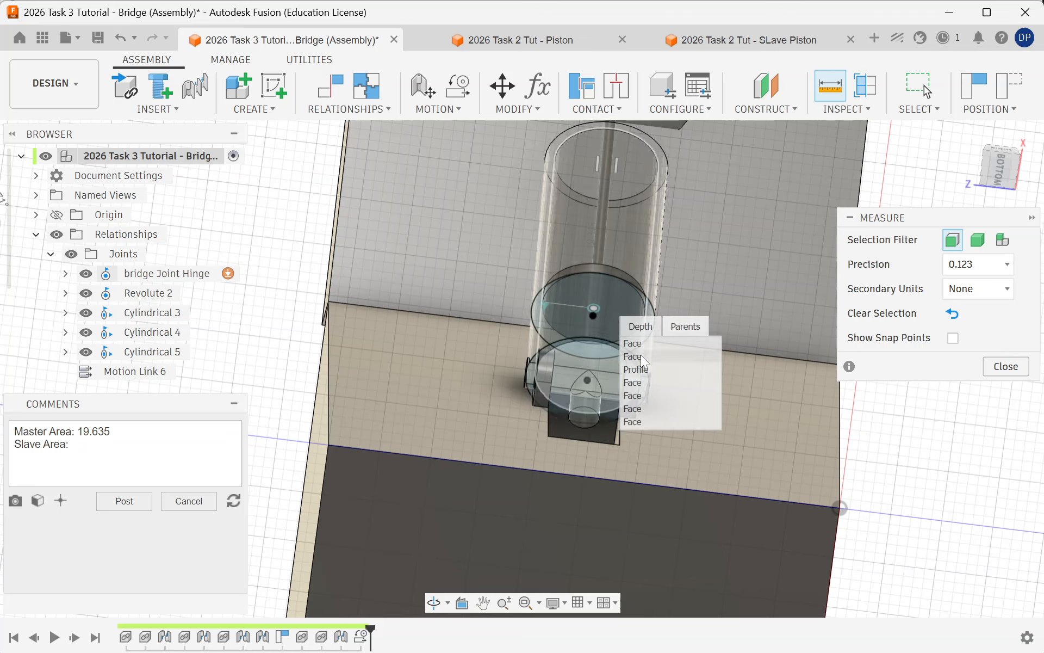
left_click(642, 383)
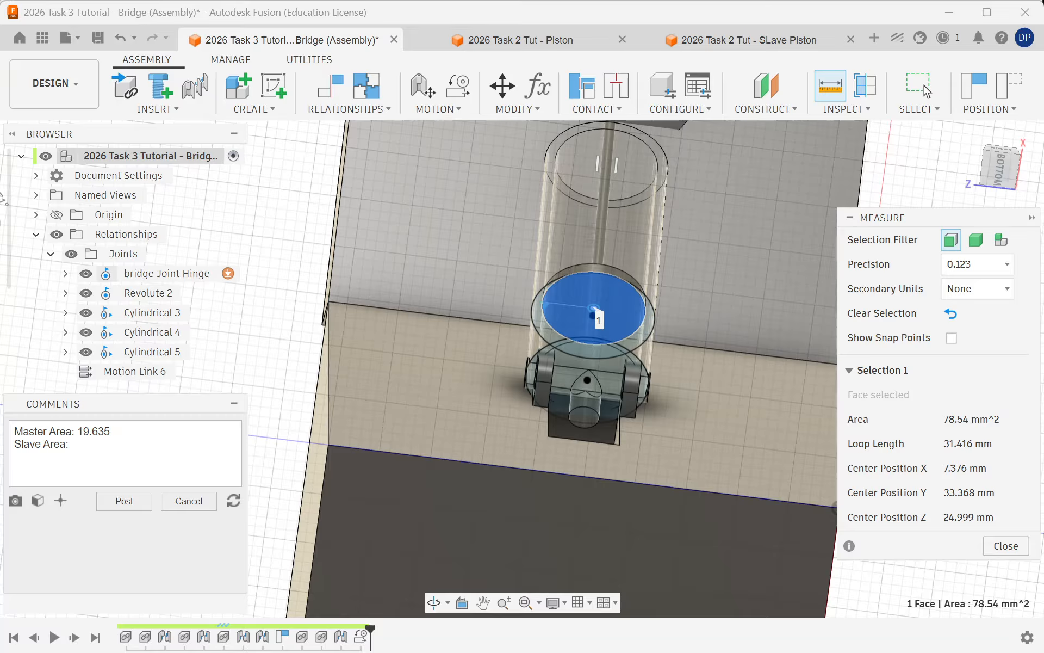
Enter 78.54 after "Slave Area:" in the comment draft and finish measuring.
type("78.54")
scroll(648, 431, "down", 5)
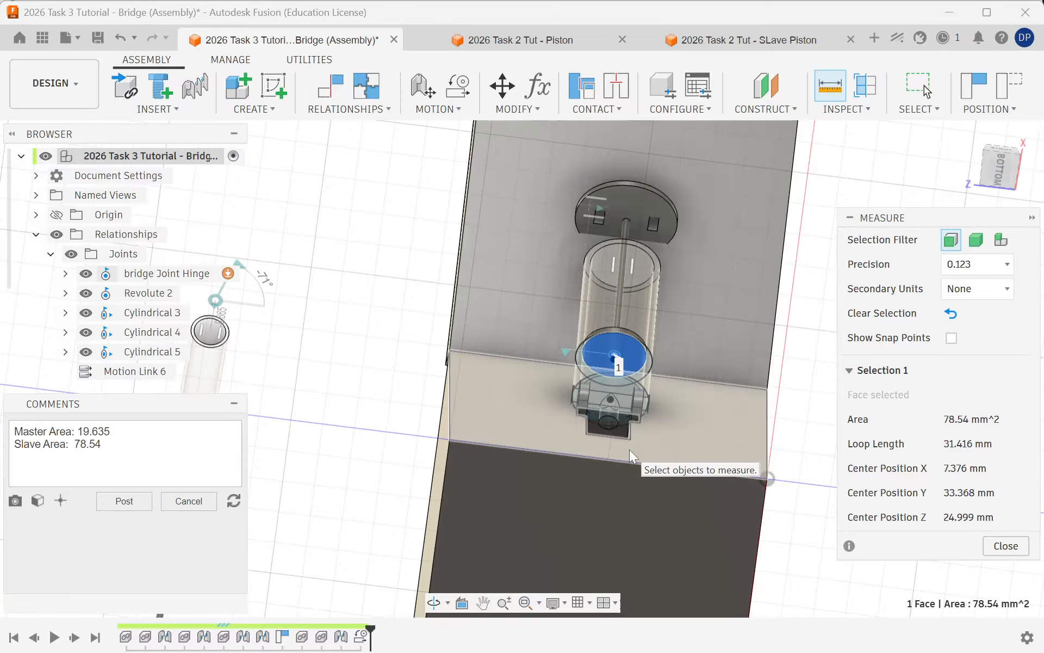
middle_click_drag(415, 349, 384, 365, "shift")
left_click(1005, 545)
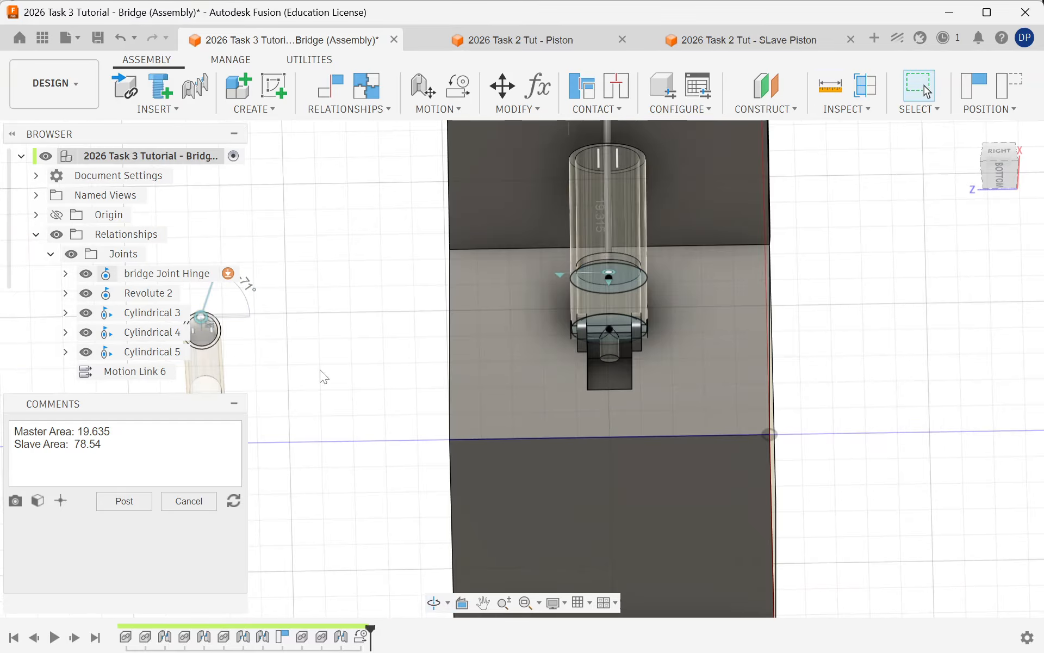
Edit the motion link between Cylindrical 5 and Cylindrical 4, setting the Slide Z distance of Cylindrical 5 to 4 mm.
middle_click_drag(321, 373, 437, 396, "shift")
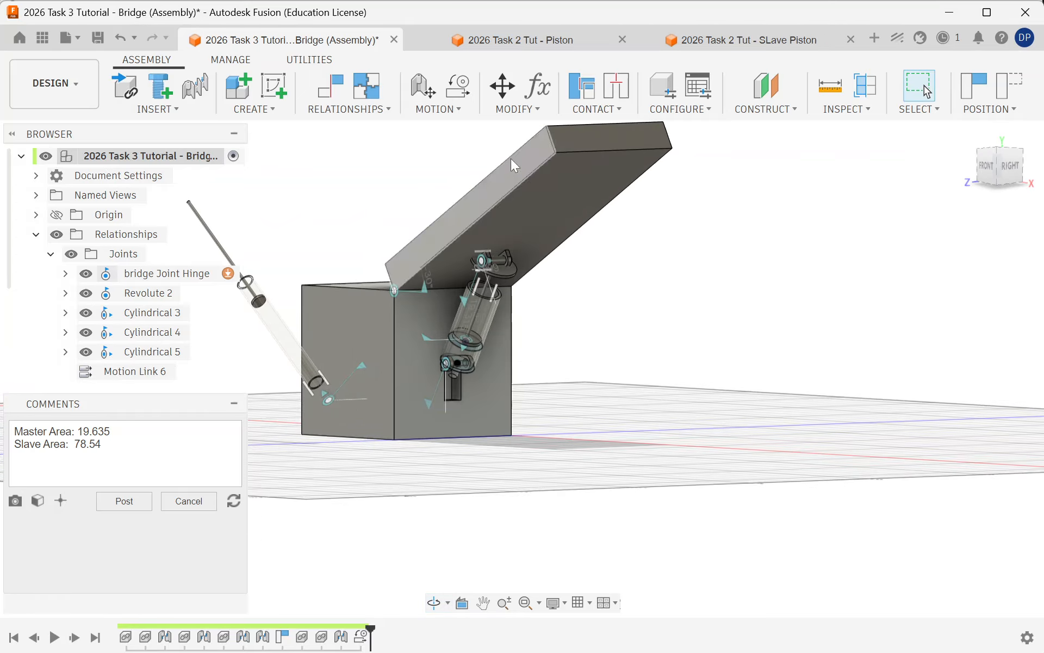
right_click(135, 367)
left_click(186, 404)
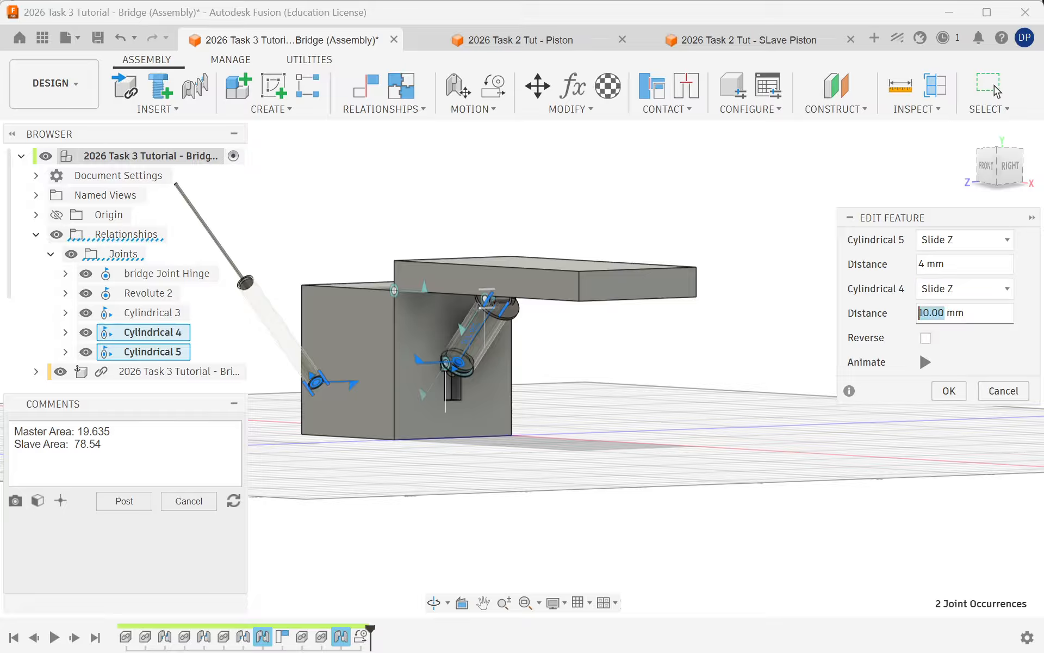
left_click(949, 390)
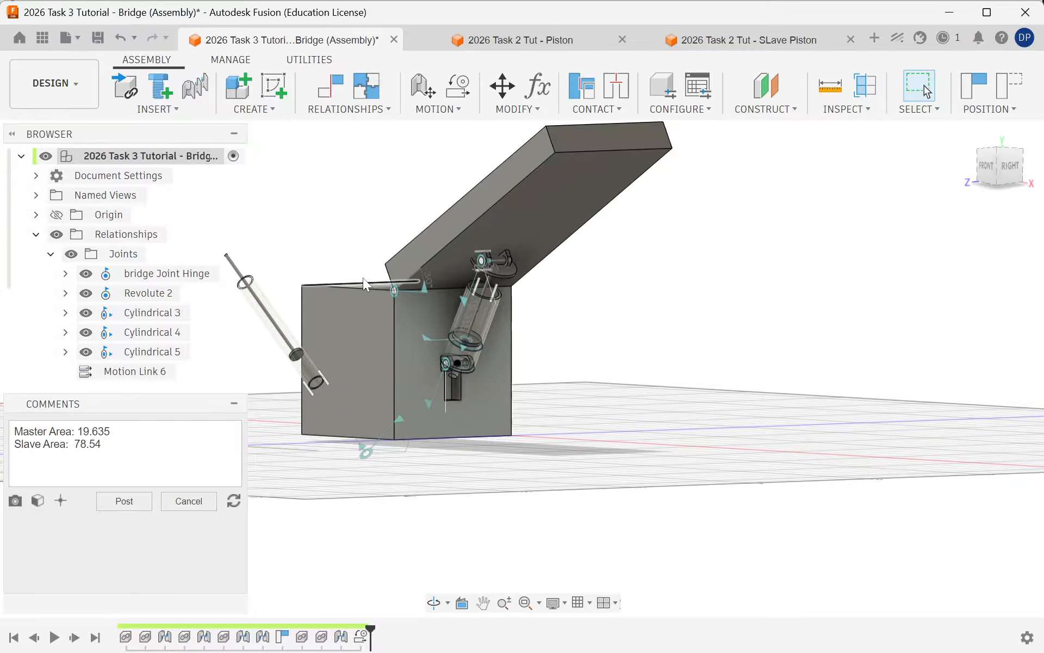
Slide the small piston's rod along its cylinder to test how the motion link moves the bridge.
scroll(364, 278, "down", 2)
scroll(325, 276, "up", 5)
scroll(544, 399, "down", 3)
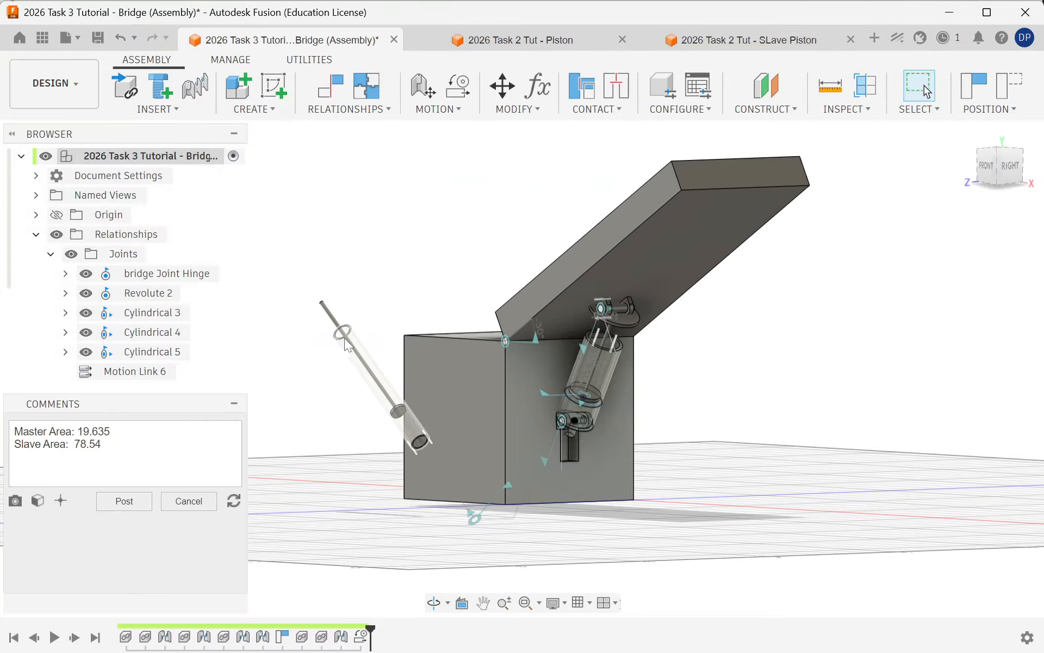
scroll(351, 342, "up", 2)
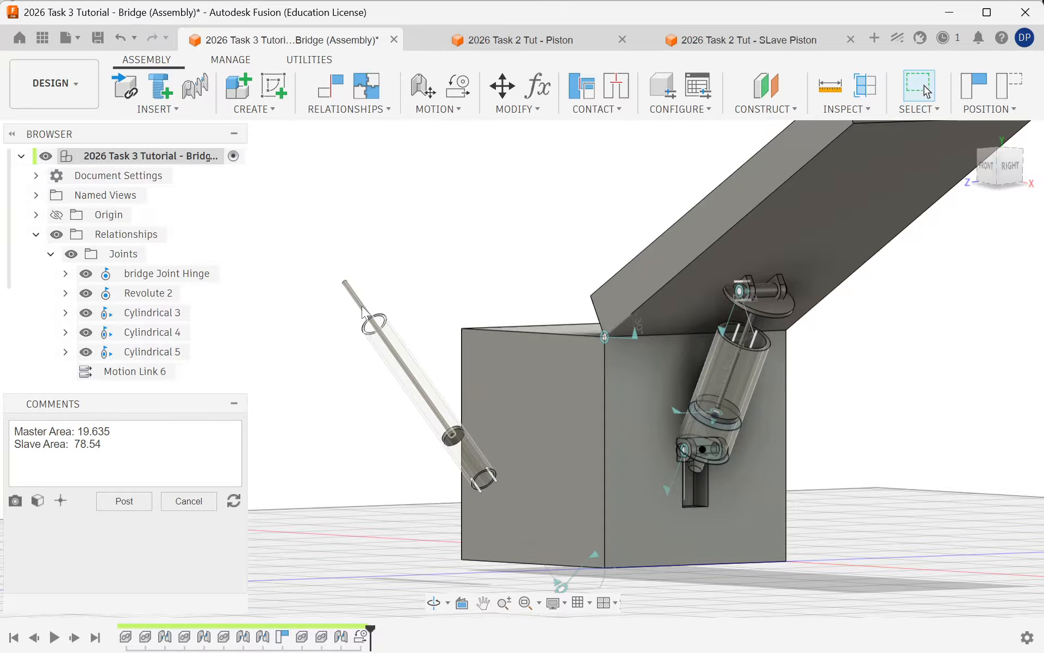
left_click_drag(363, 310, 404, 314)
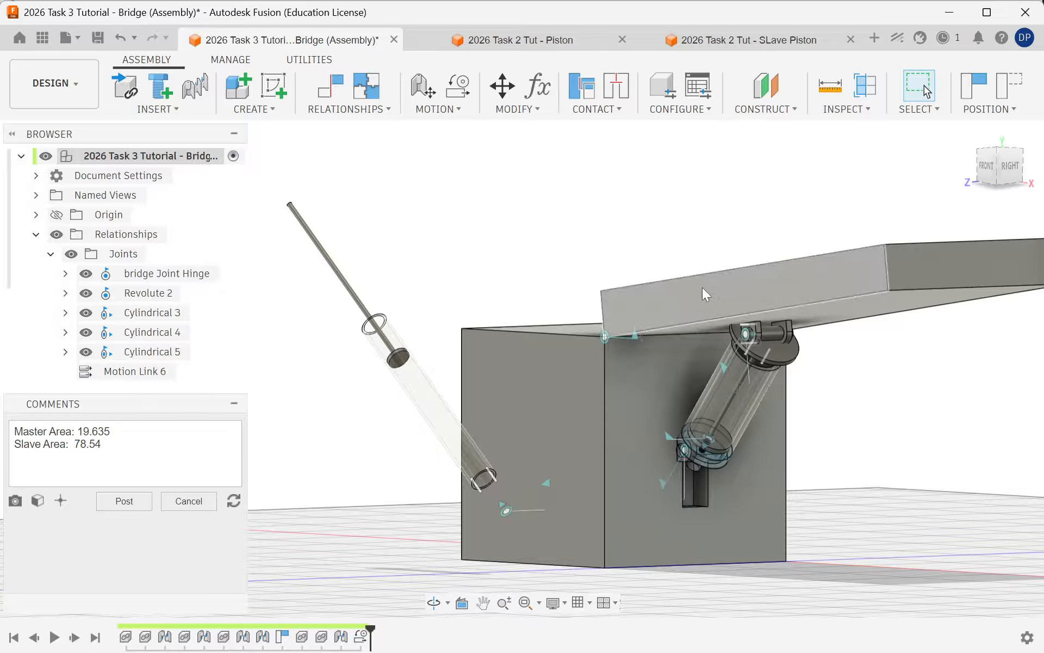
Animate the joint relationships of the bridge Joint Hinge to check the linked movement of both pistons.
right_click(150, 272)
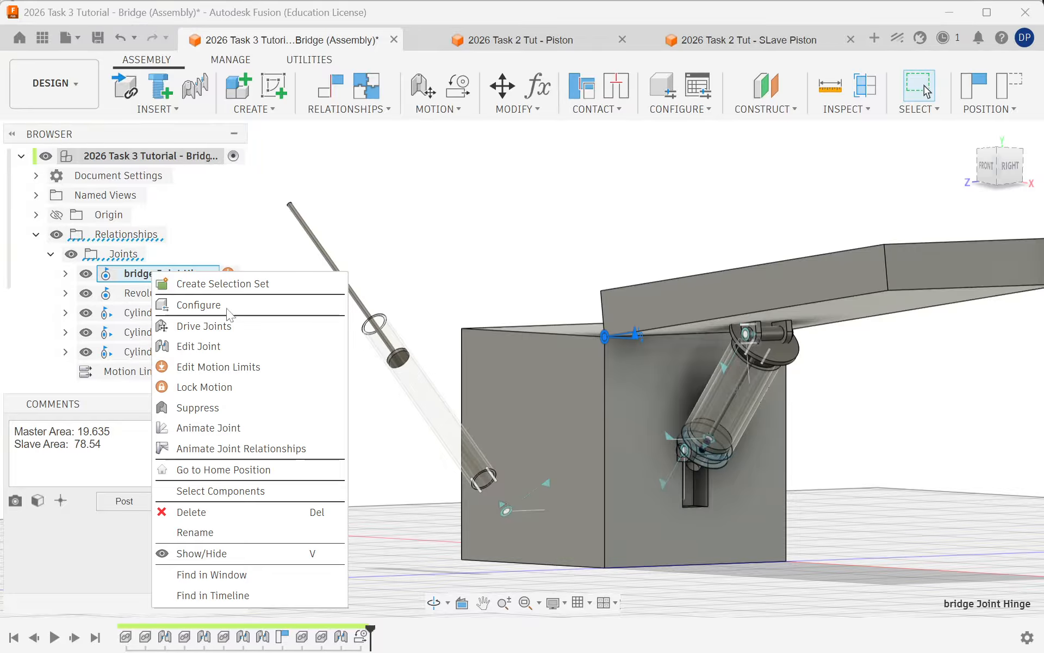
left_click(250, 448)
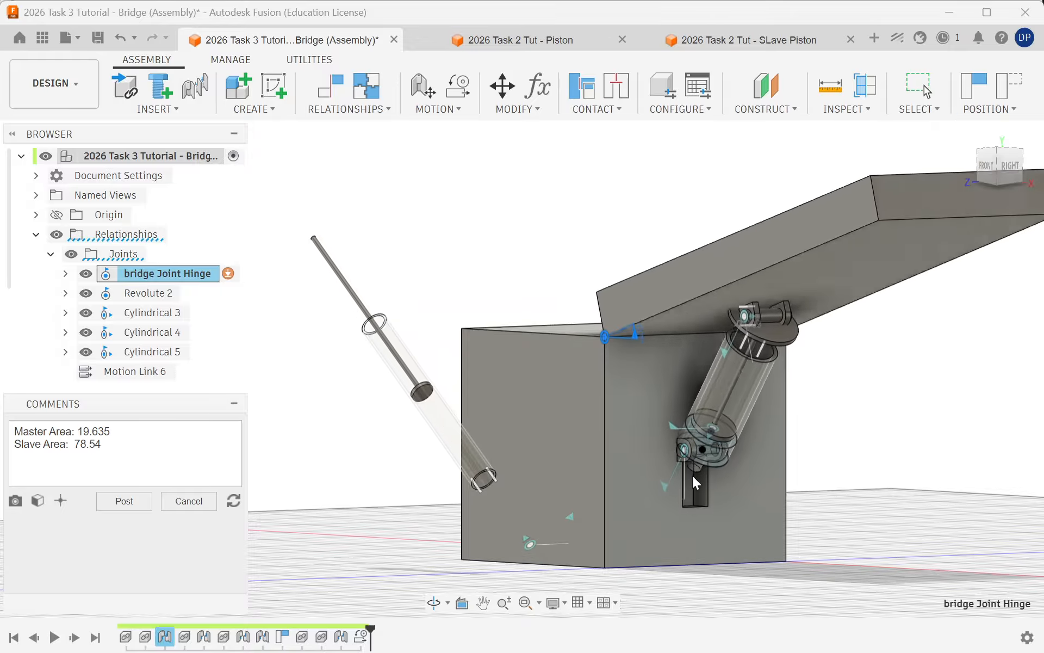
From an isometric view, push the small piston further into its cylinder to test the bridge's lifting.
left_click(983, 173)
scroll(556, 327, "up", 4)
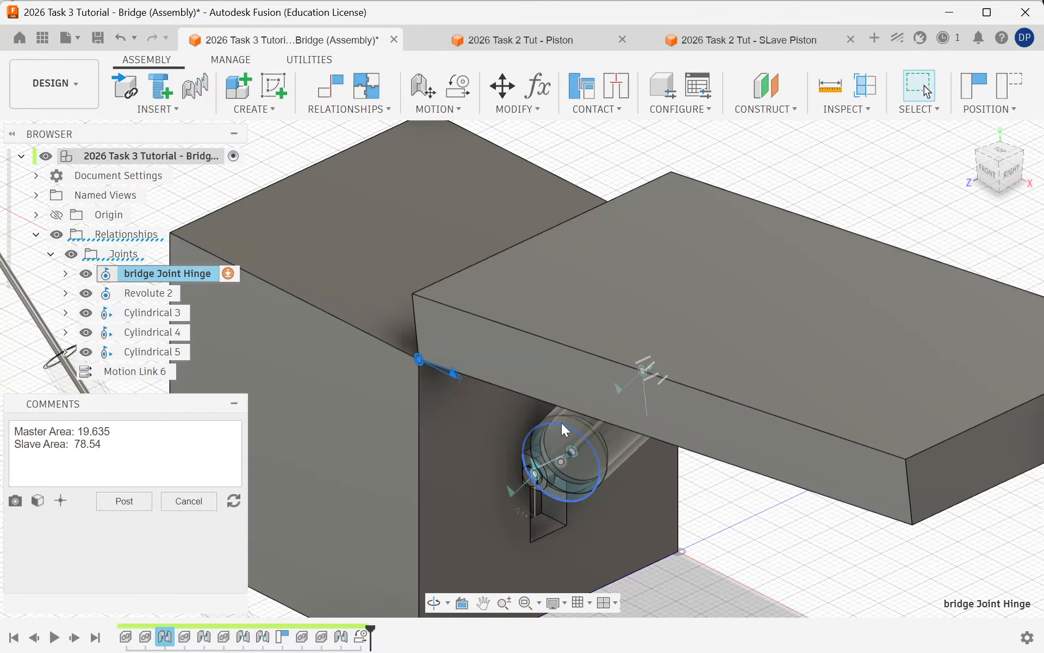
scroll(560, 424, "down", 4)
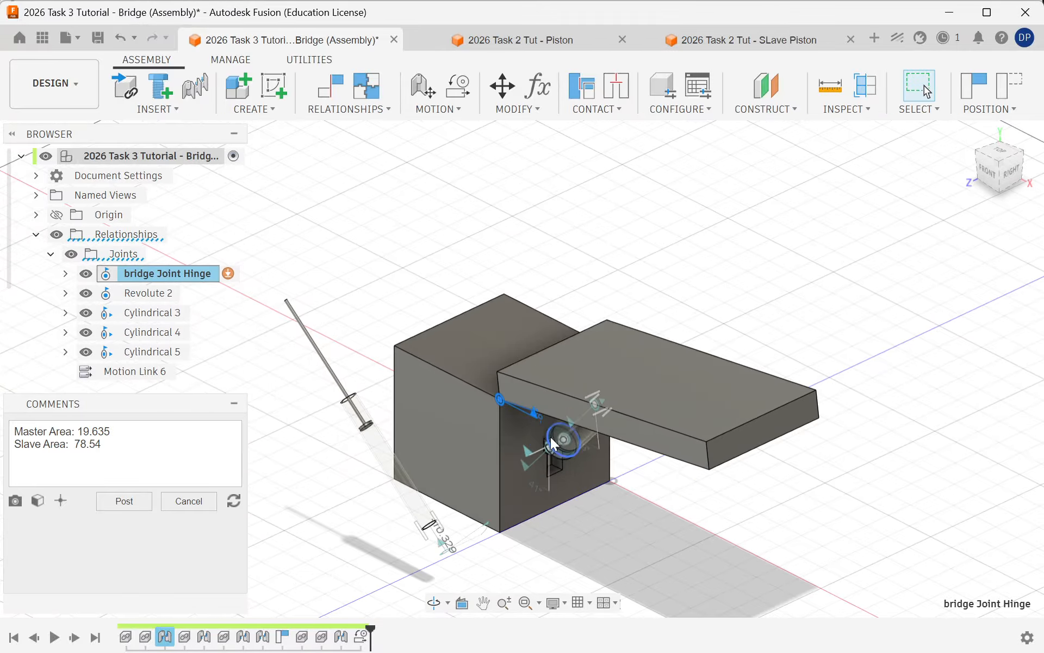
scroll(414, 478, "up", 4)
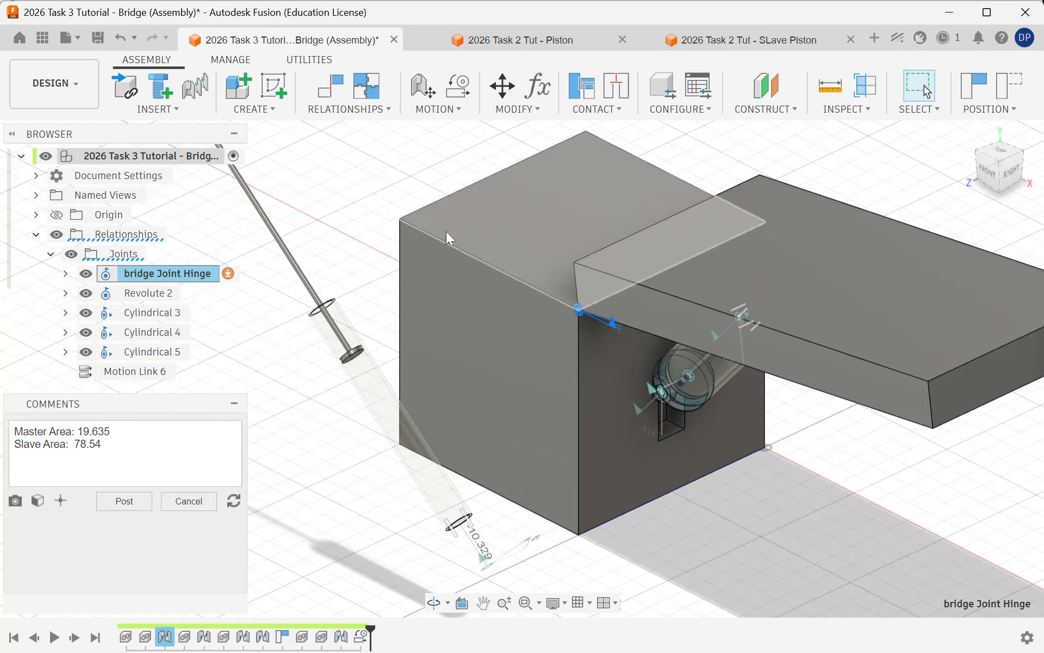
scroll(408, 248, "down", 3)
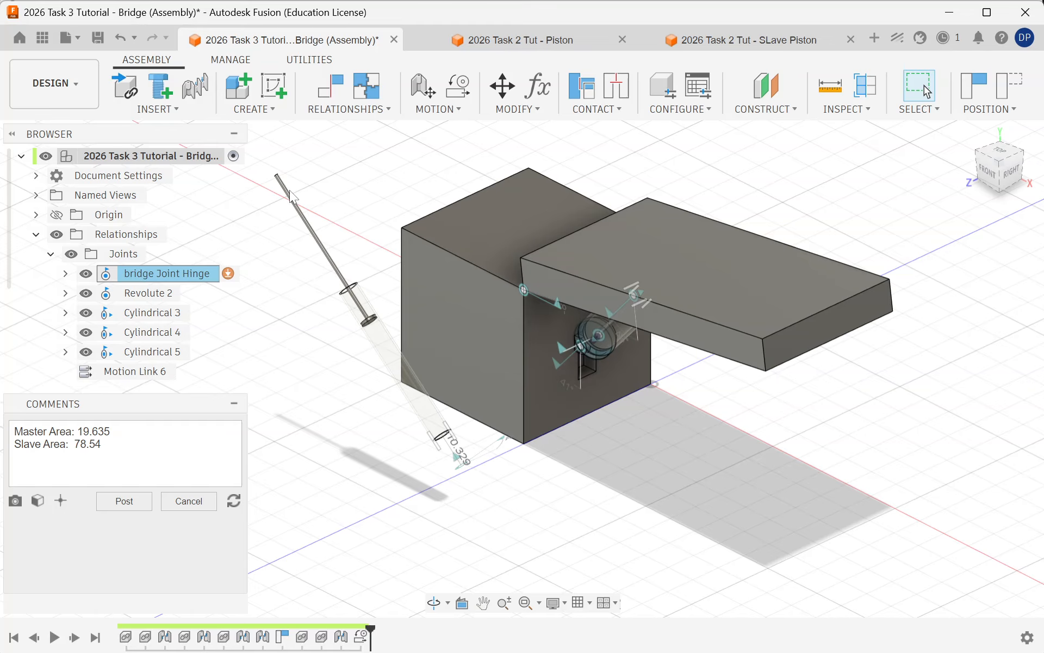
mouse_move(288, 196)
left_mouse_down()
mouse_move(342, 218)
mouse_move(285, 146)
mouse_move(345, 280)
mouse_move(298, 201)
left_mouse_up()
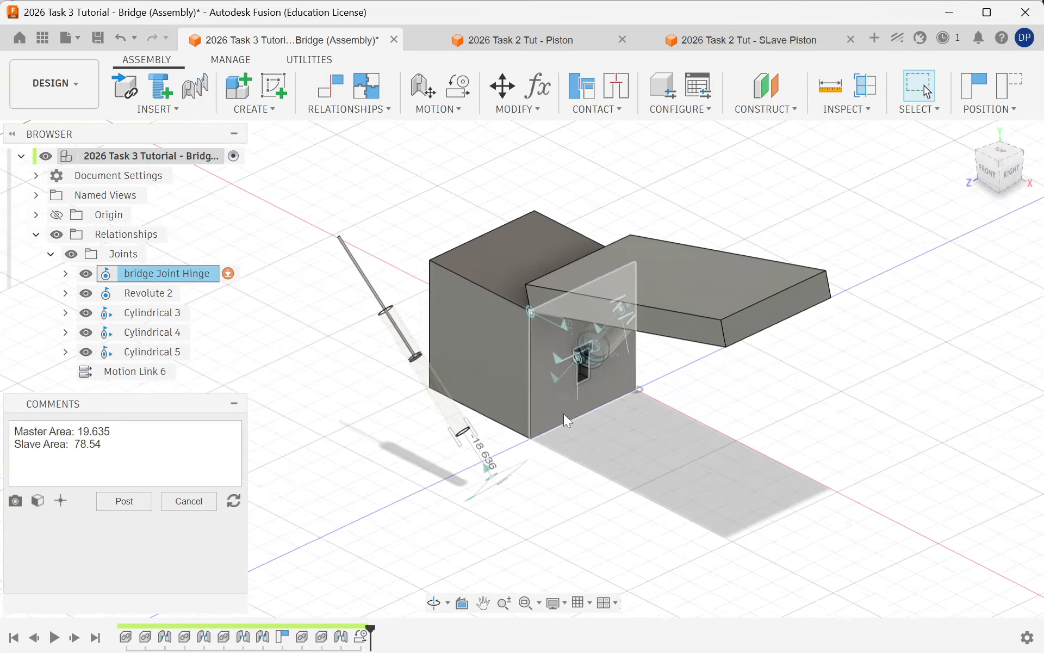
Highlight Motion Link 6 and the Cylindrical 5 joint at the small cylinder to inspect them in the model.
scroll(550, 408, "down", 3)
middle_click_drag(680, 406, 891, 344, "shift")
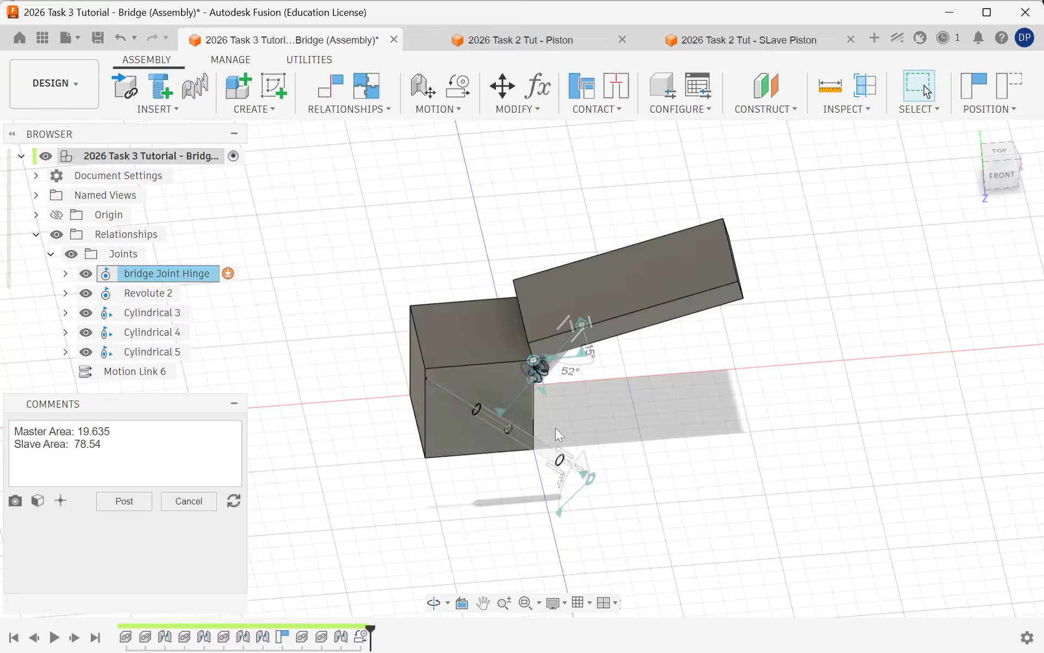
left_click(146, 374)
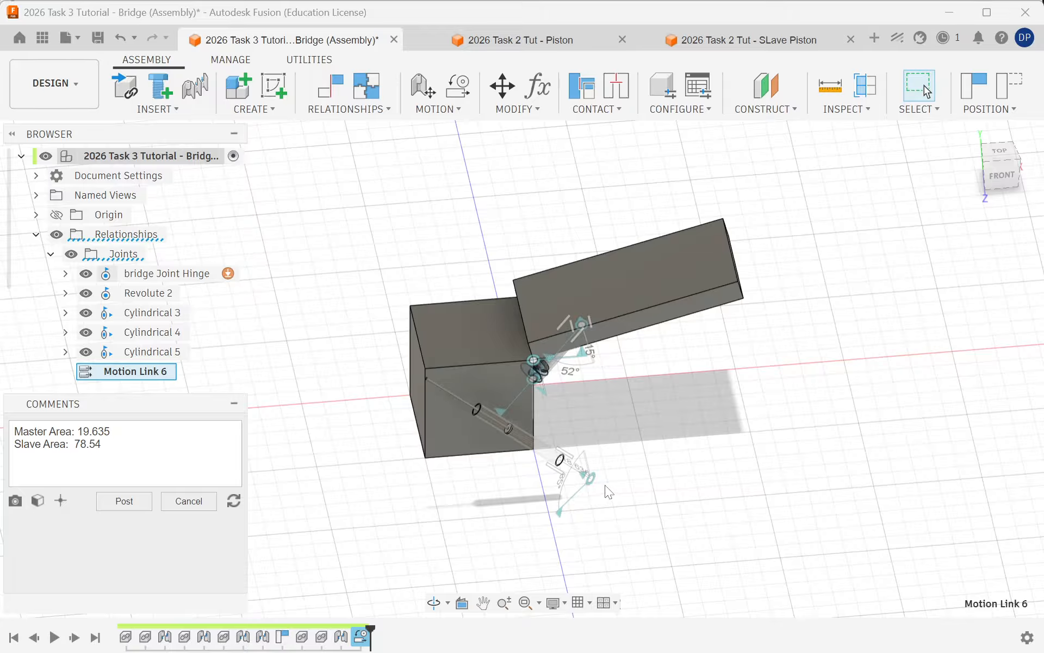
left_click(586, 477)
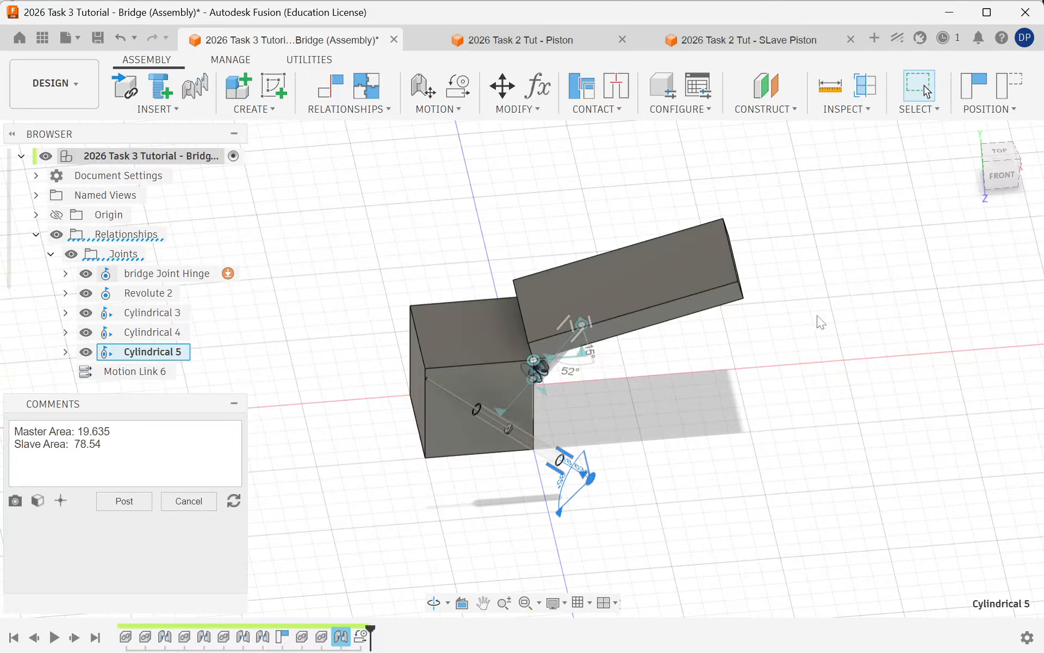